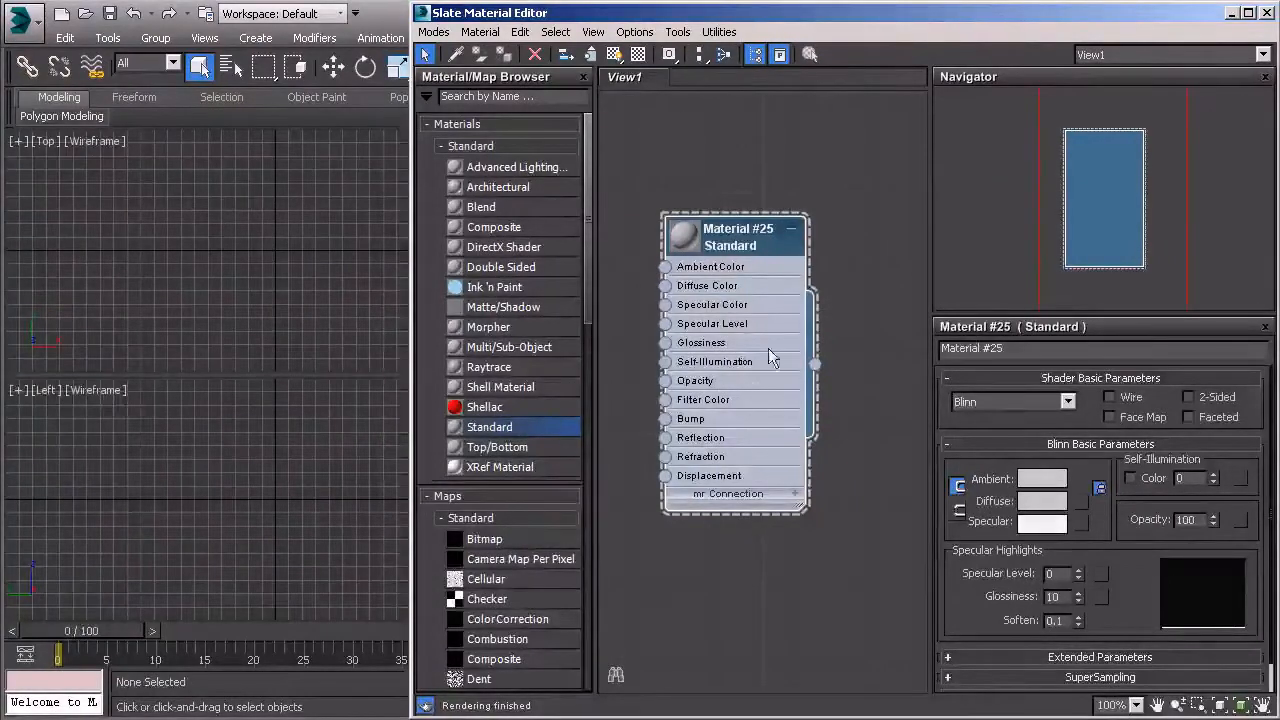
- Rename the Standard material to PreViz and set its diffuse color to a dark gray with RGB 34, 34, 34
double_click(1009, 348)
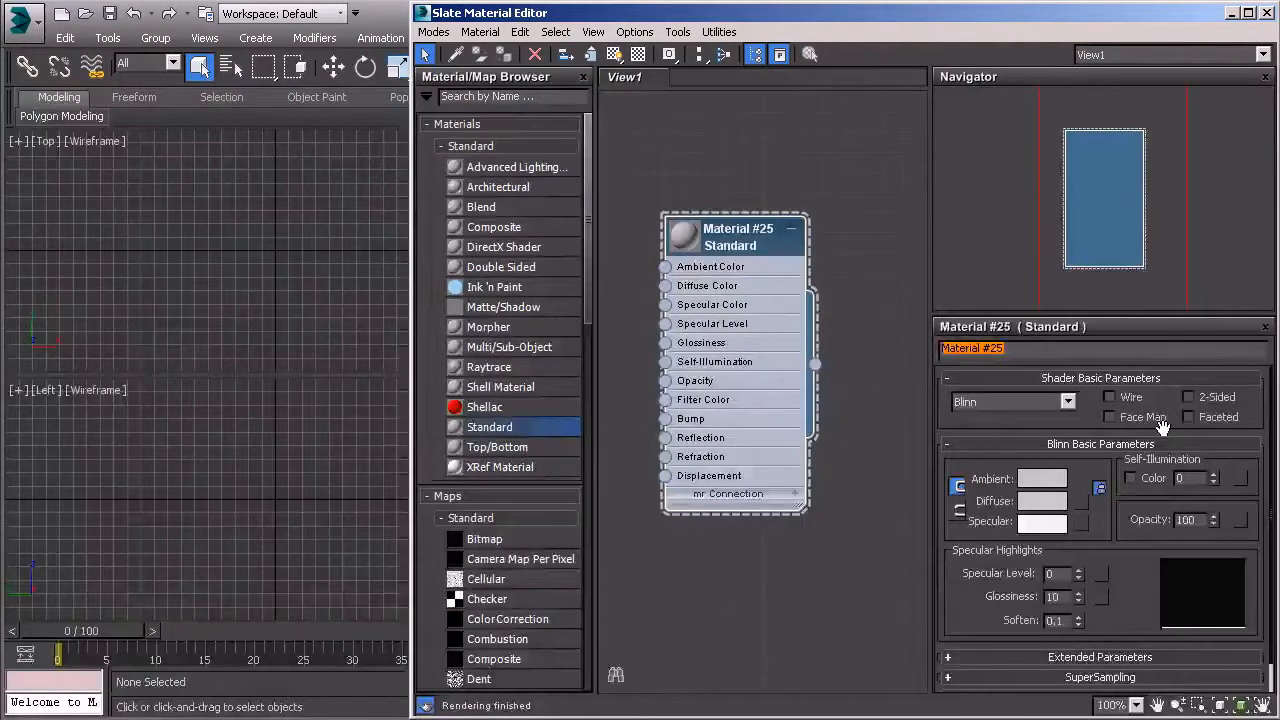
text(PreViz)
key(Return)
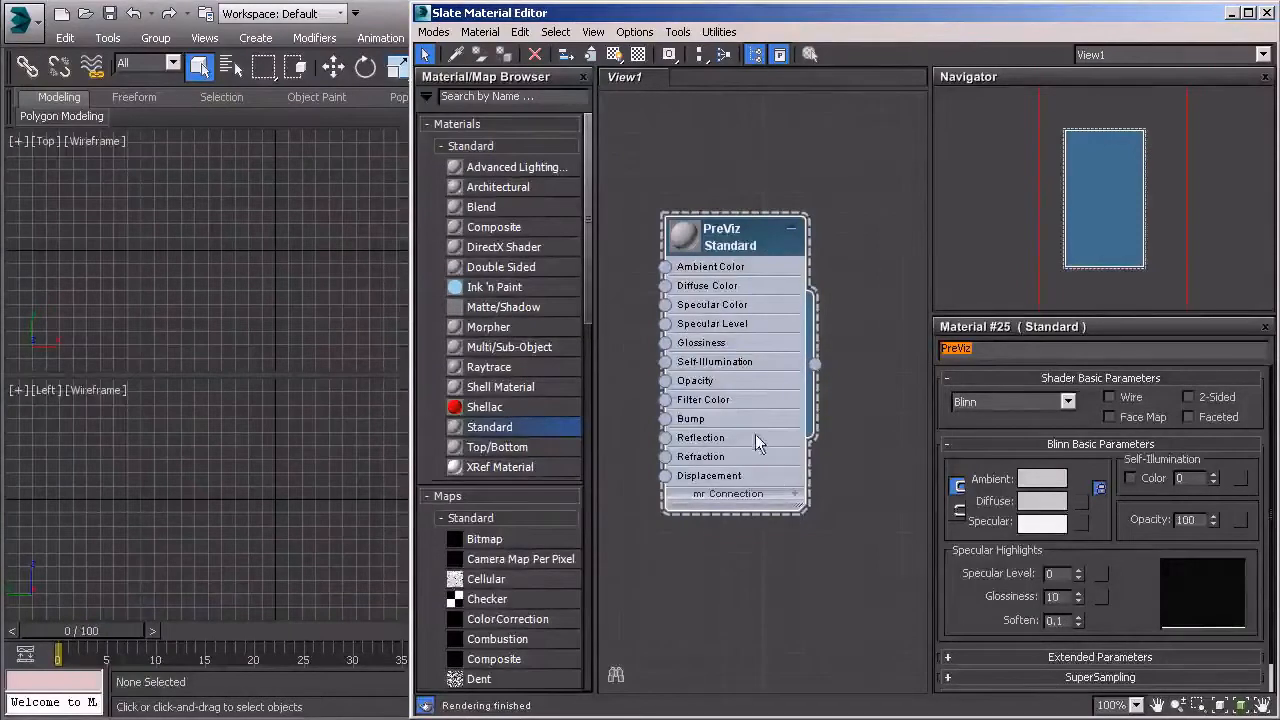
click(1035, 508)
drag(250, 142, 254, 73)
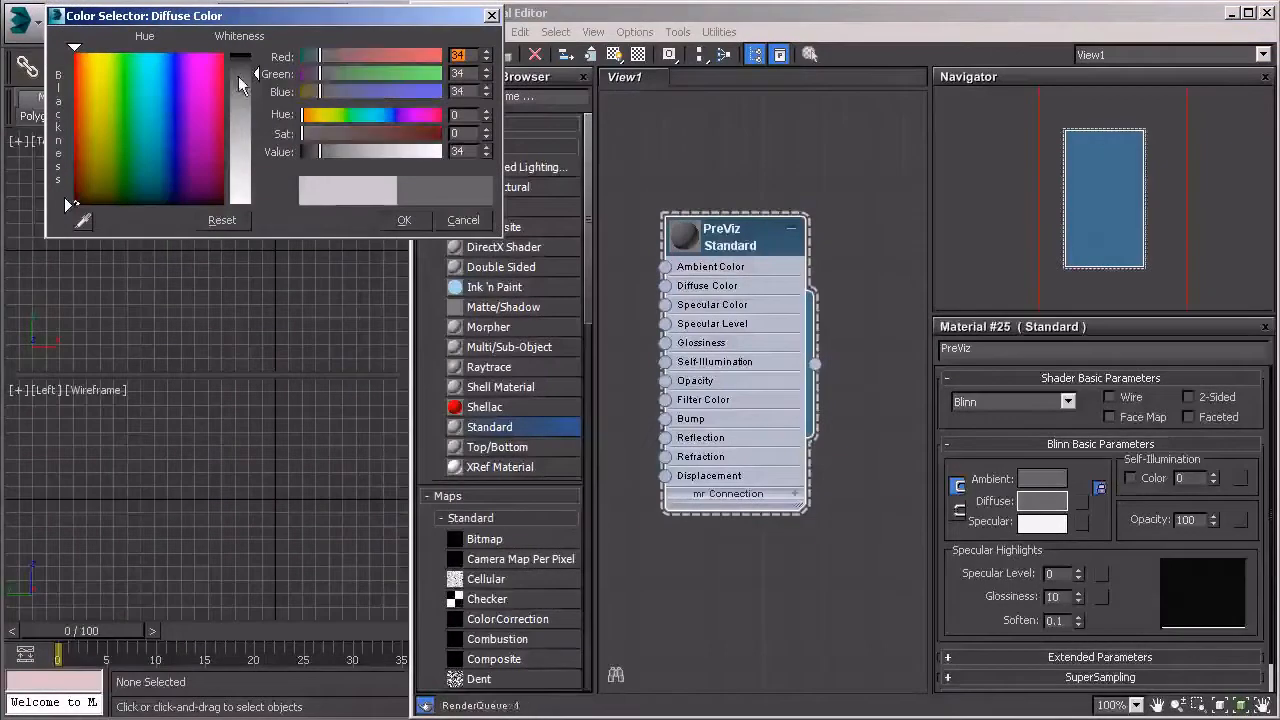
click(404, 221)
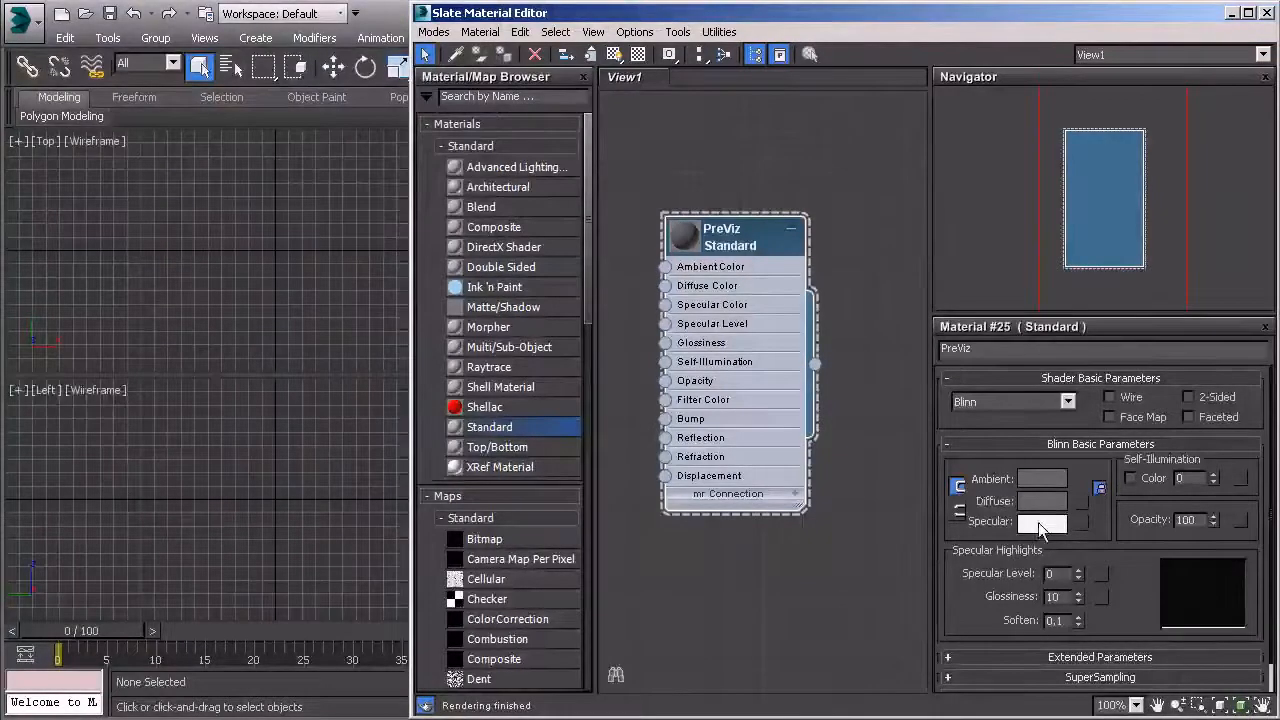
- Set the PreViz material's specular color to a bright blue with RGB 24, 100, 255
click(1040, 525)
drag(186, 98, 162, 53)
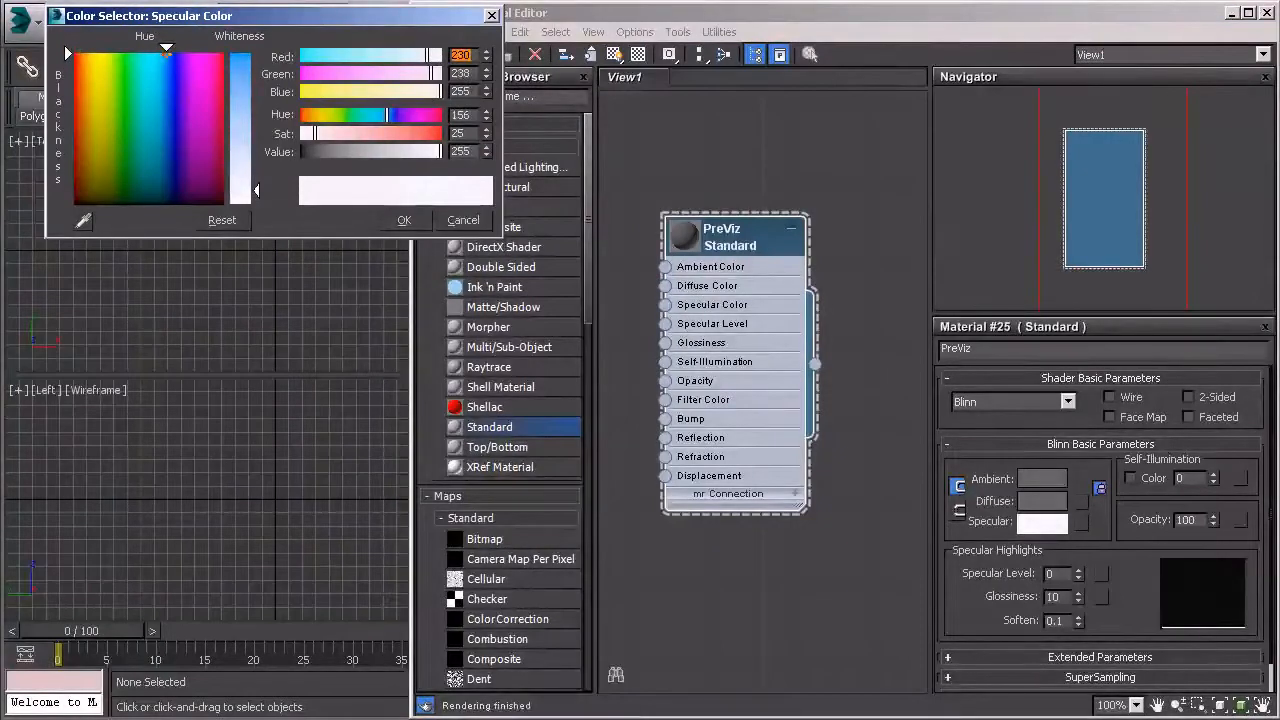
drag(233, 125, 238, 56)
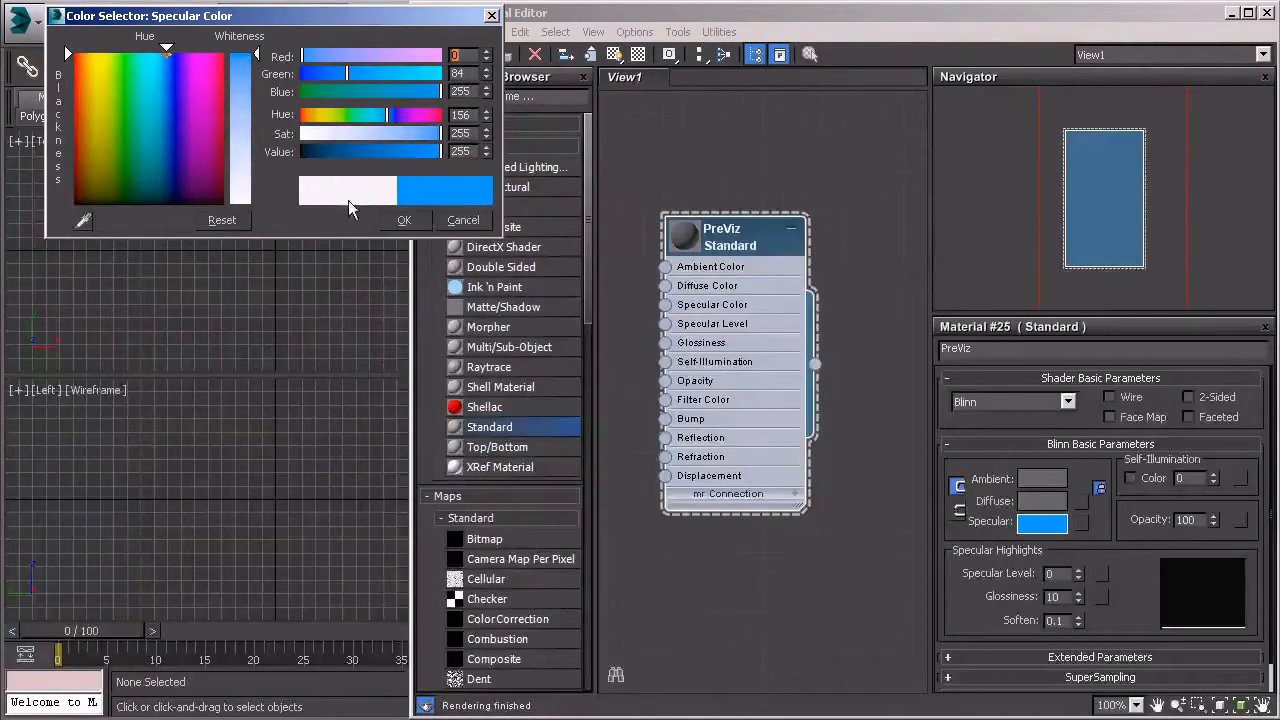
drag(441, 138, 432, 132)
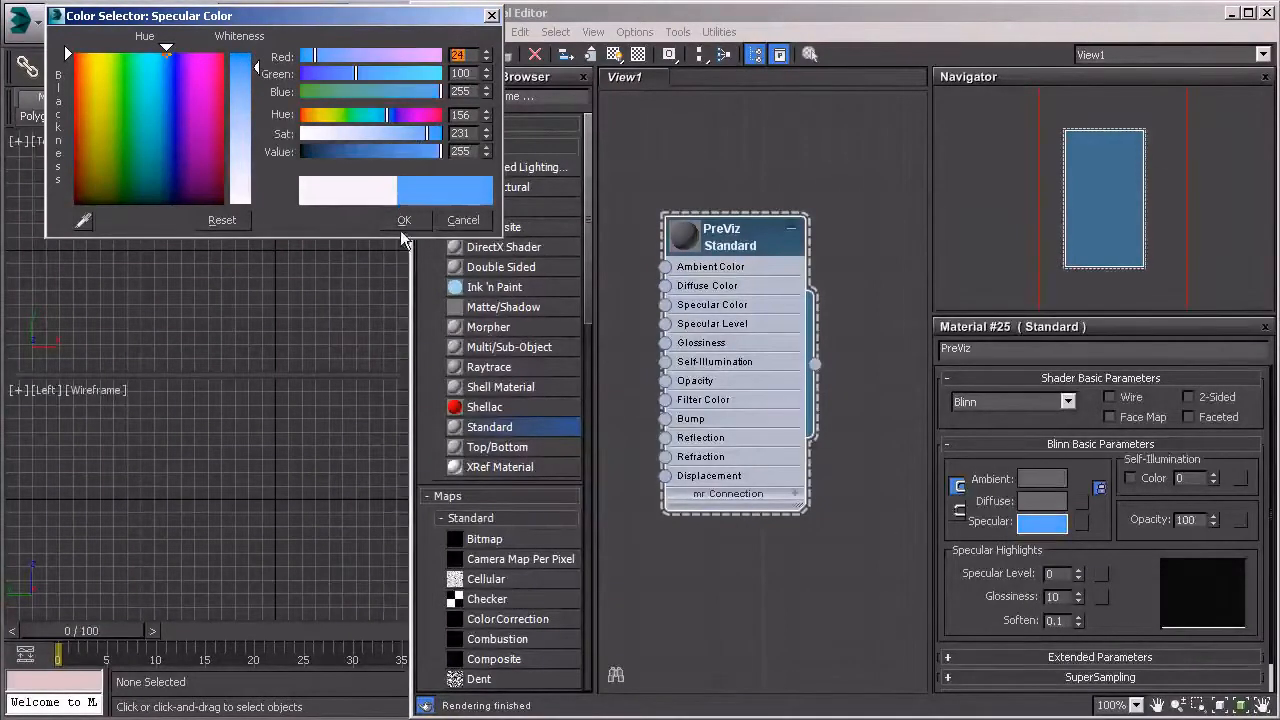
click(404, 221)
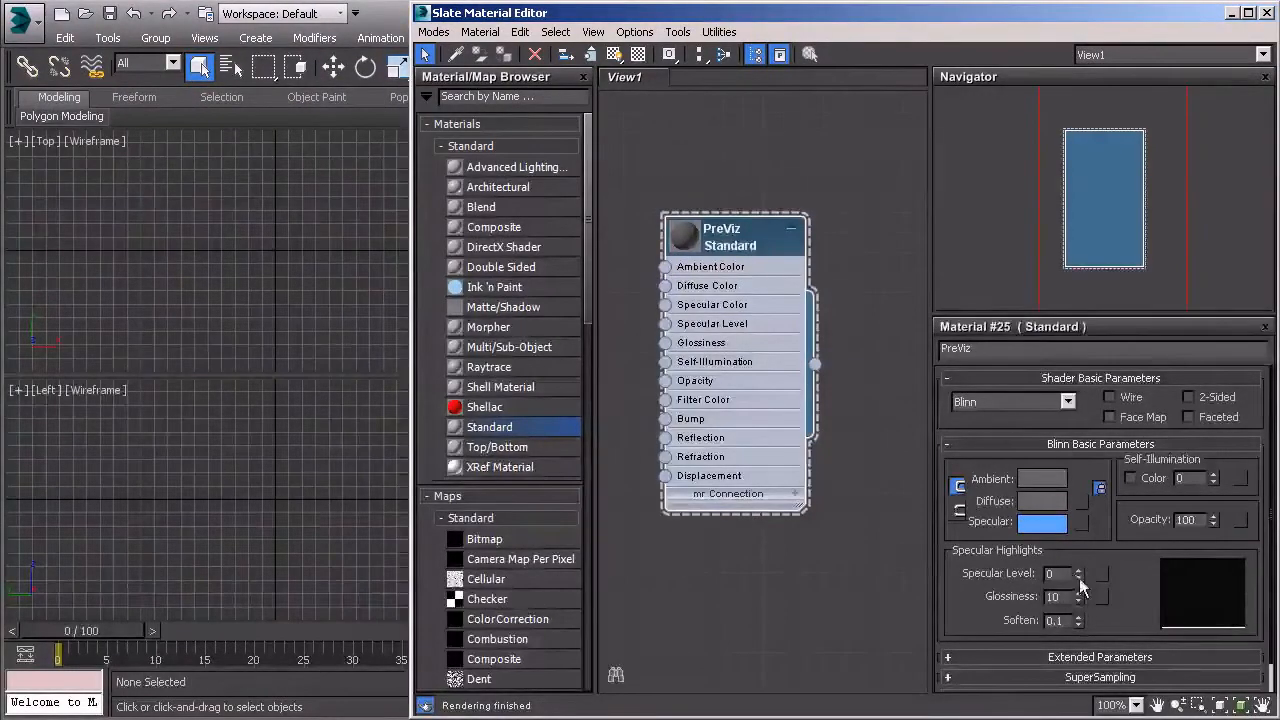
- Raise the material's Specular Level to 54 and enlarge the sample preview on its node
drag(1079, 577, 1076, 525)
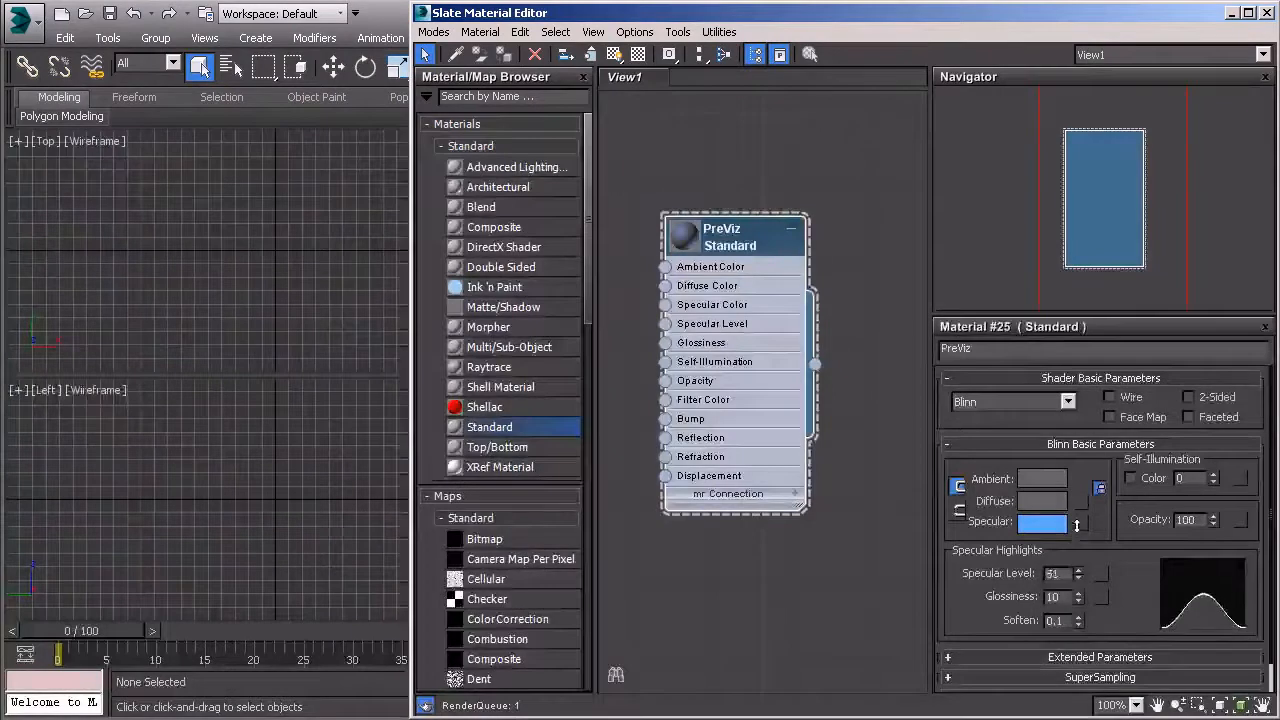
double_click(682, 240)
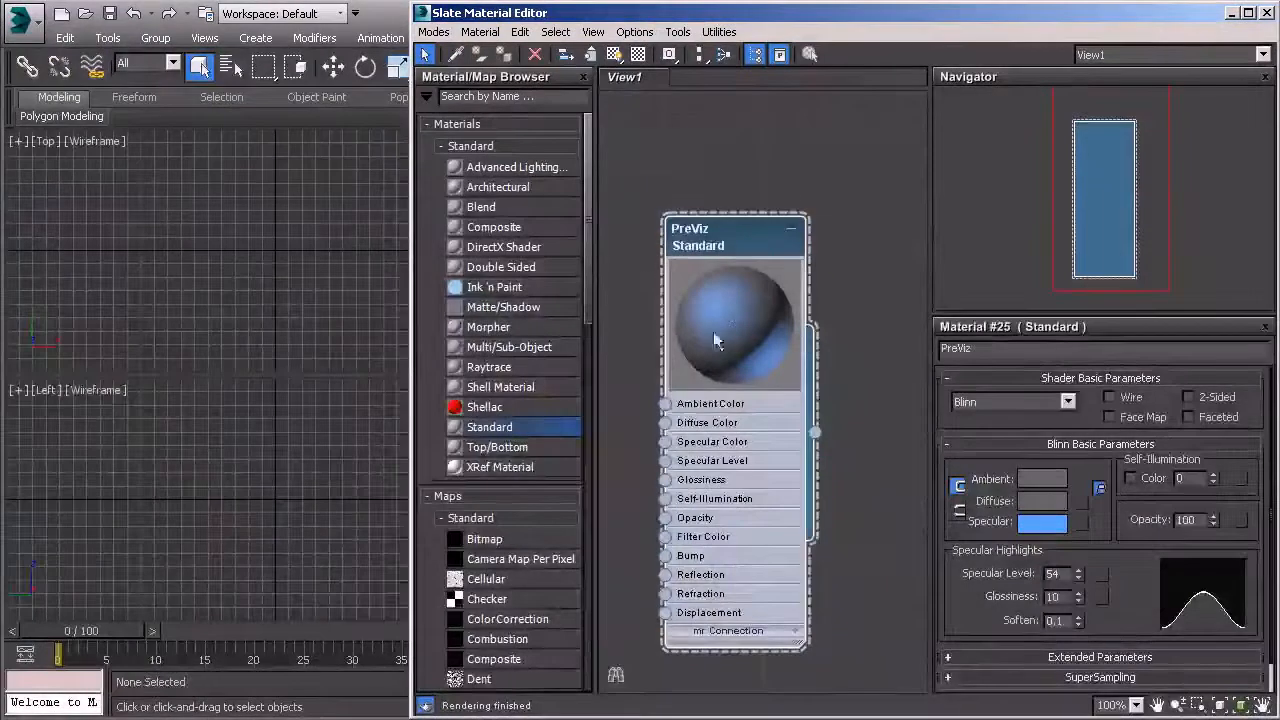
- Try a Glossiness of 24 on the PreViz material and set it back to 10
drag(1078, 599, 1078, 585)
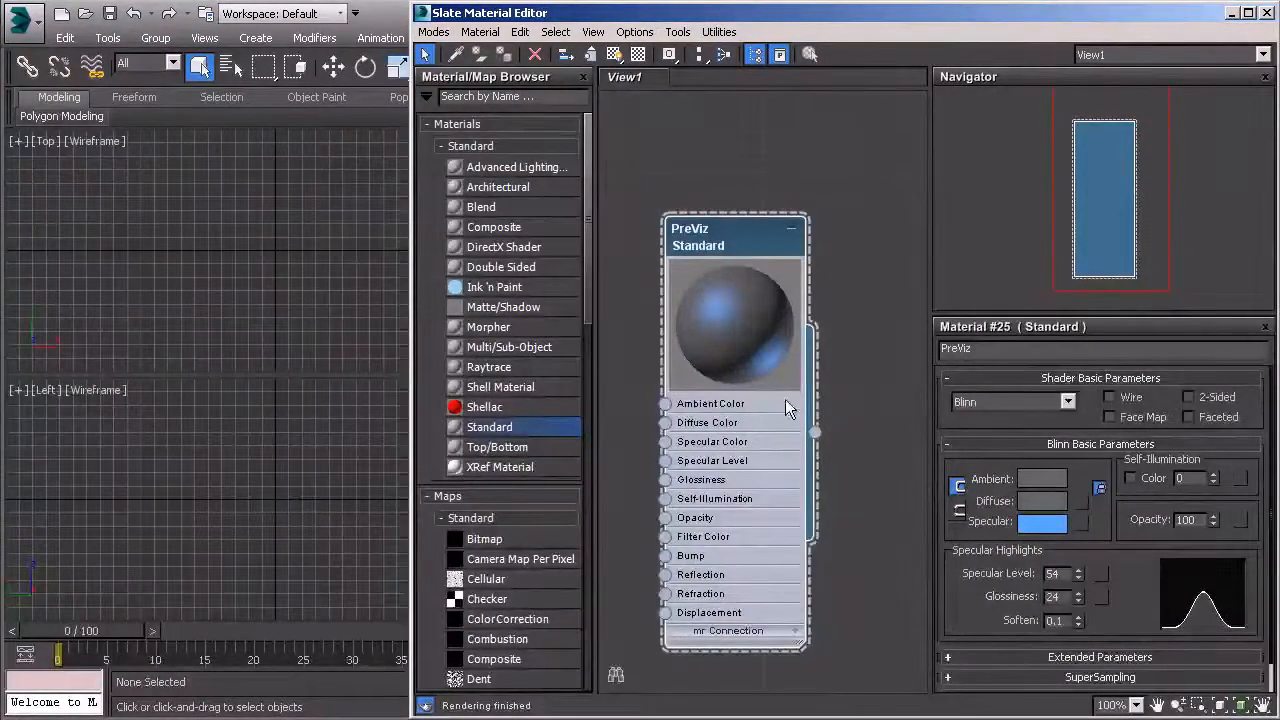
double_click(1052, 596)
text(1)
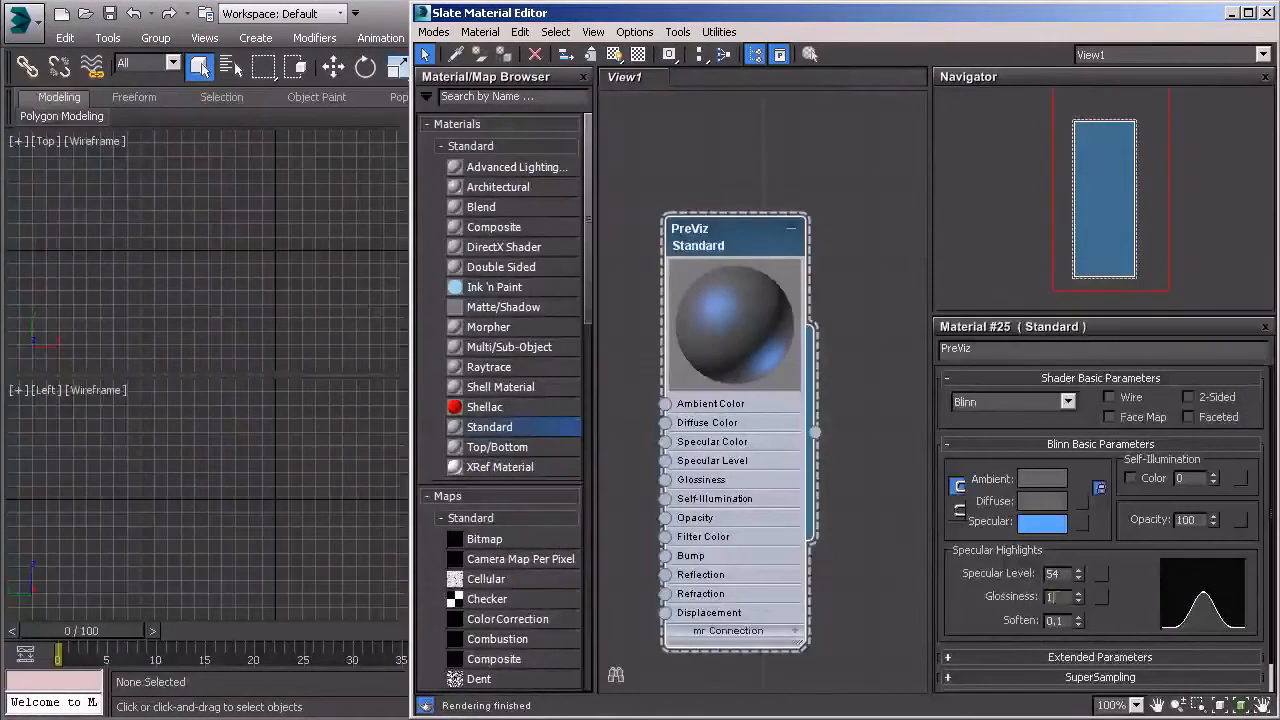
text(0)
key(Return)
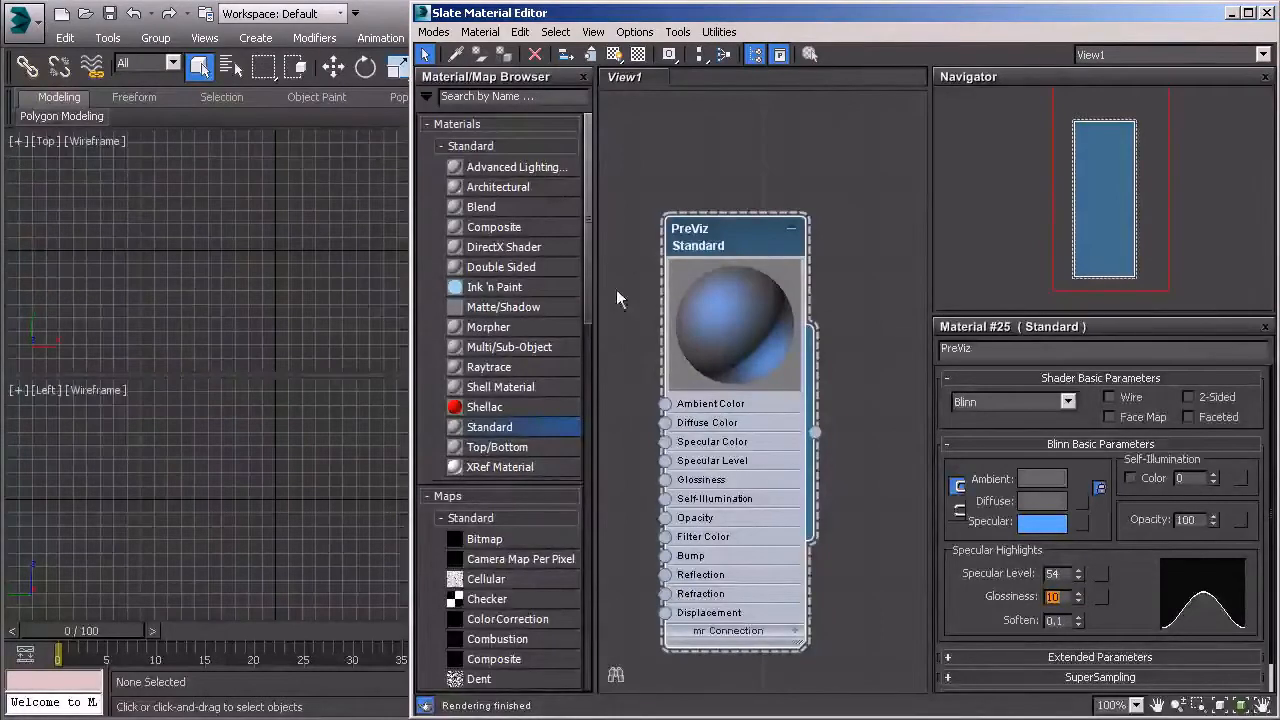
- Collapse the node preview, close the Slate Material Editor, and maximize the Perspective viewport
double_click(720, 330)
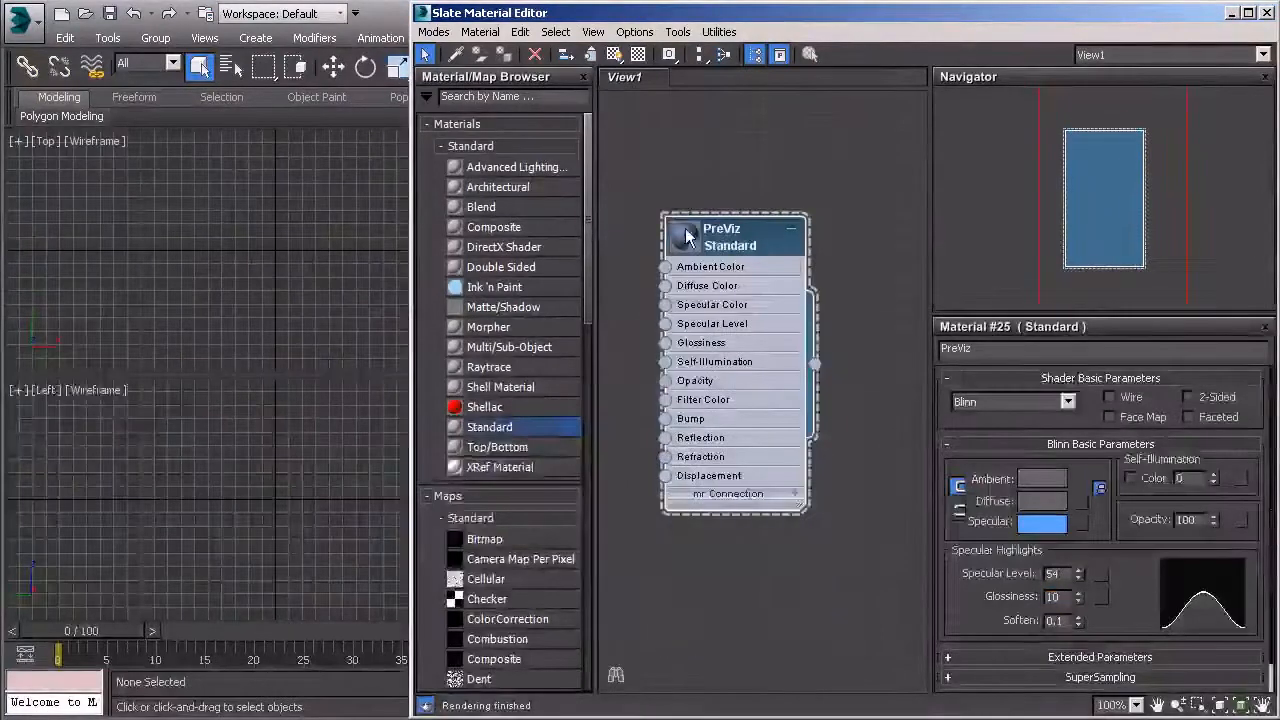
click(1266, 13)
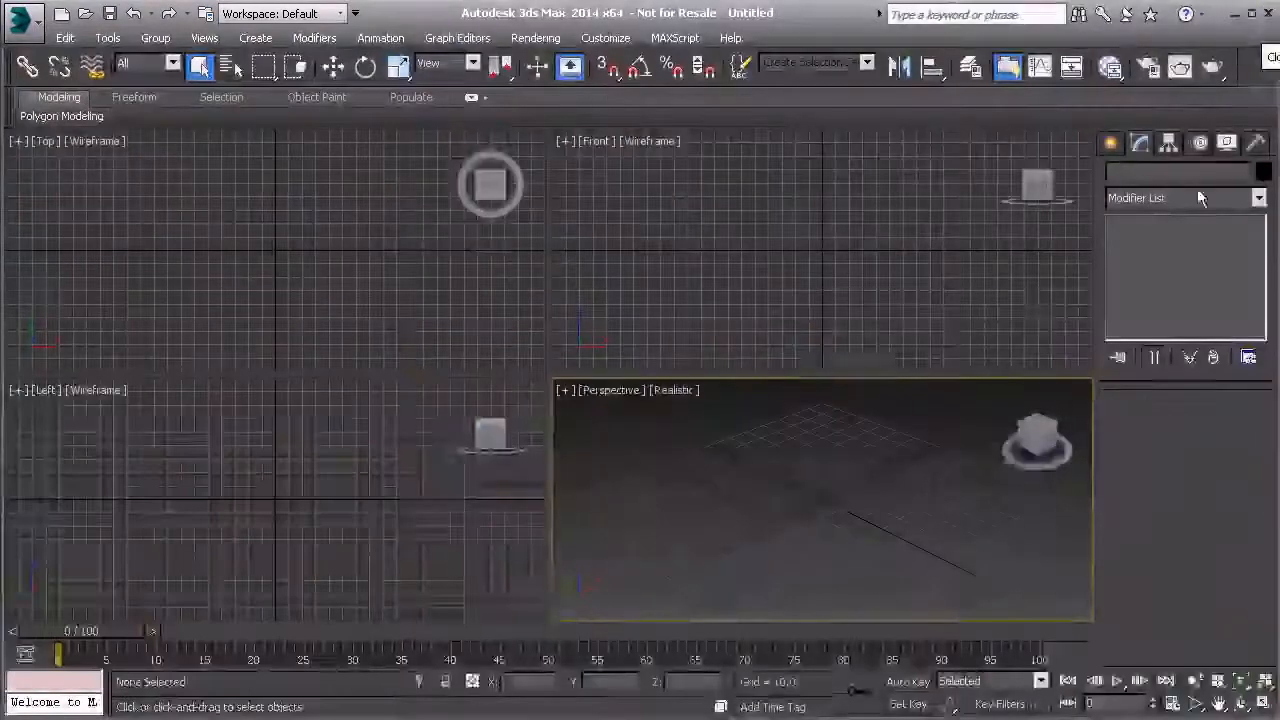
key(alt+w)
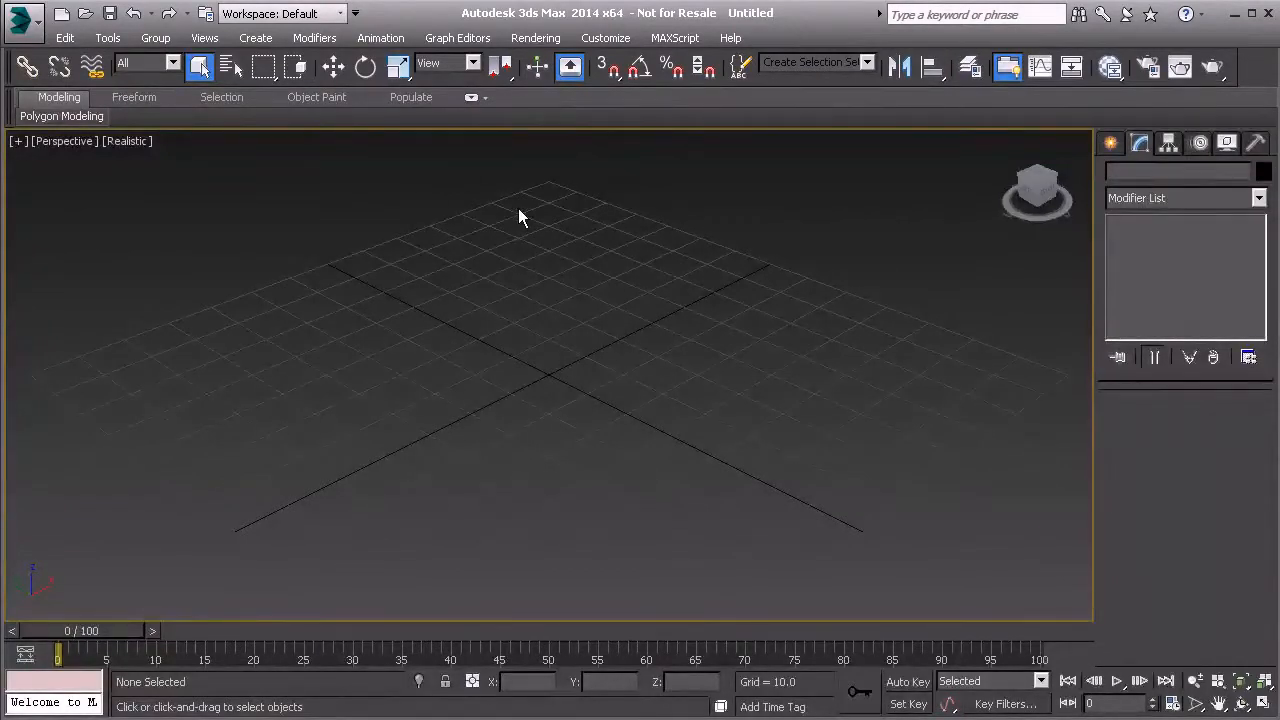
- Open the user interface customization for keyboard shortcuts and list the PolyTools category commands
click(610, 39)
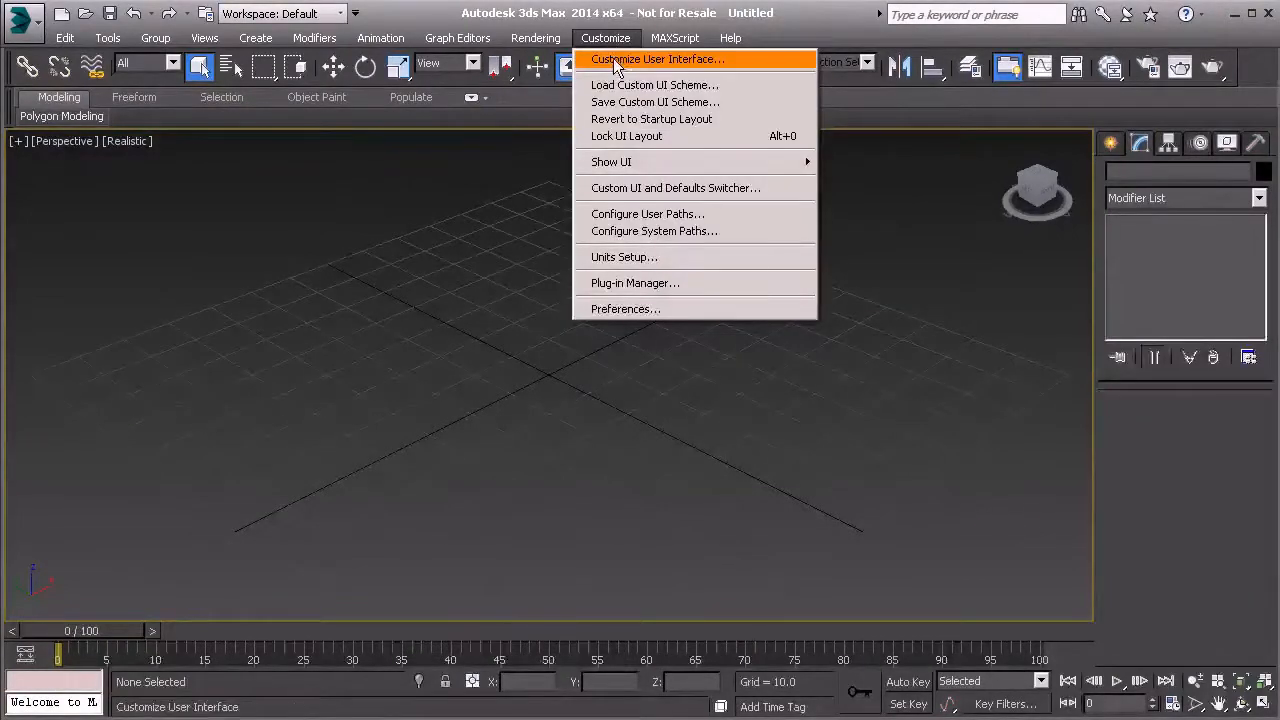
click(671, 60)
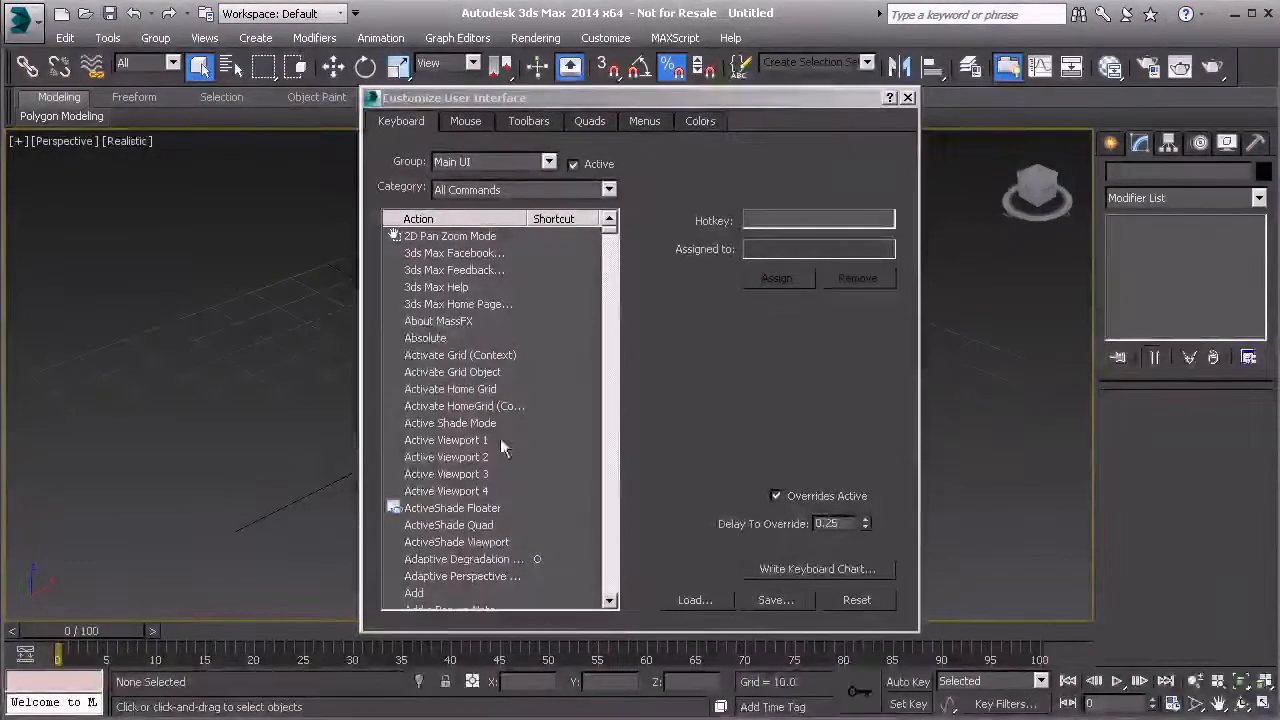
click(609, 190)
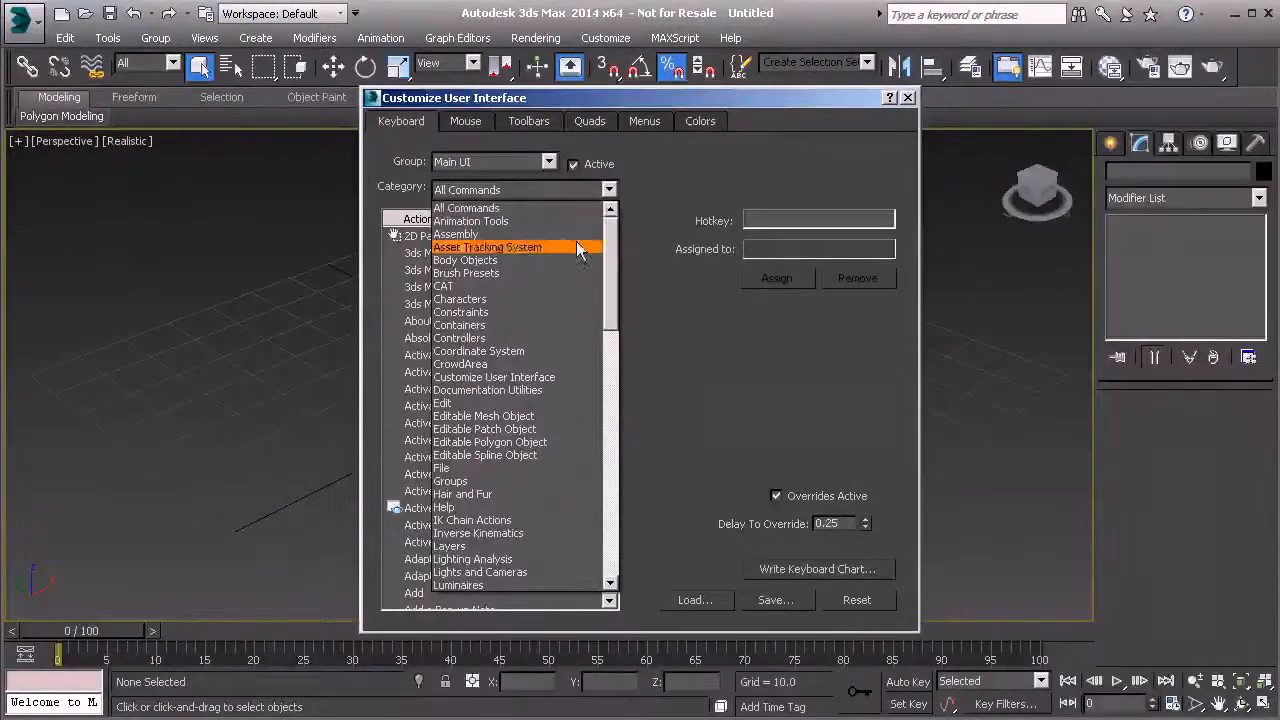
drag(608, 230, 602, 287)
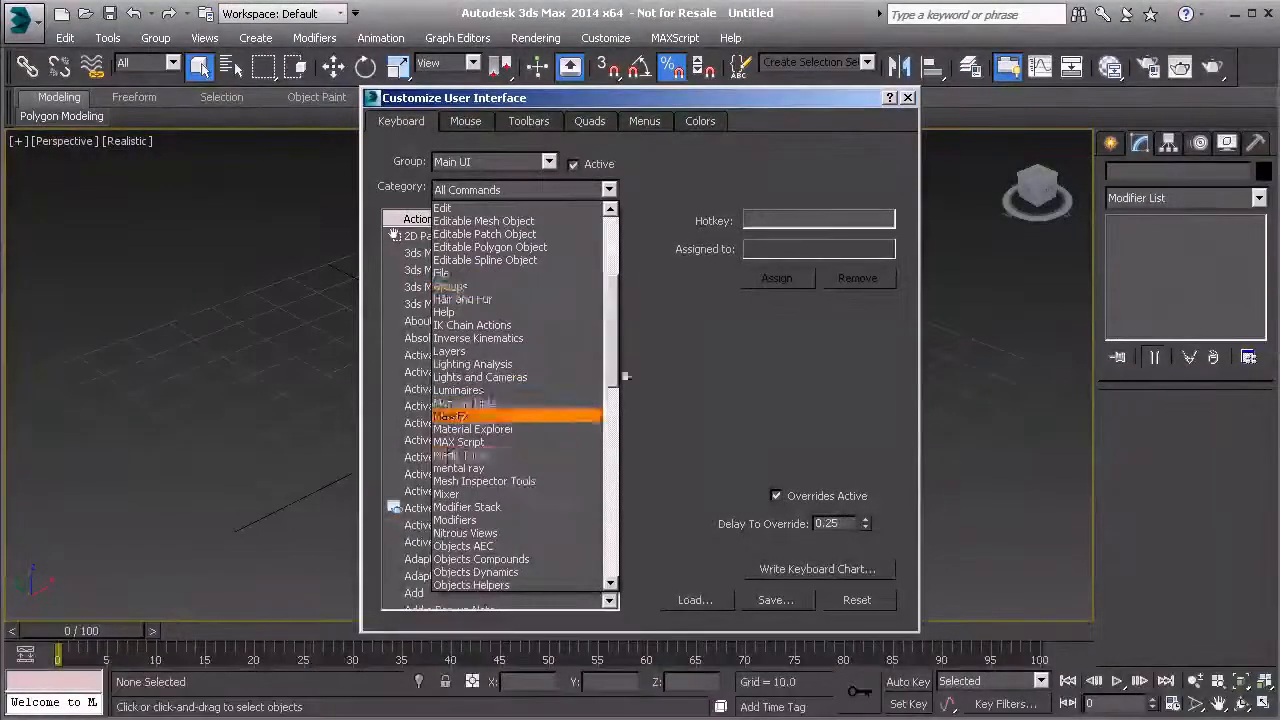
drag(609, 335, 620, 431)
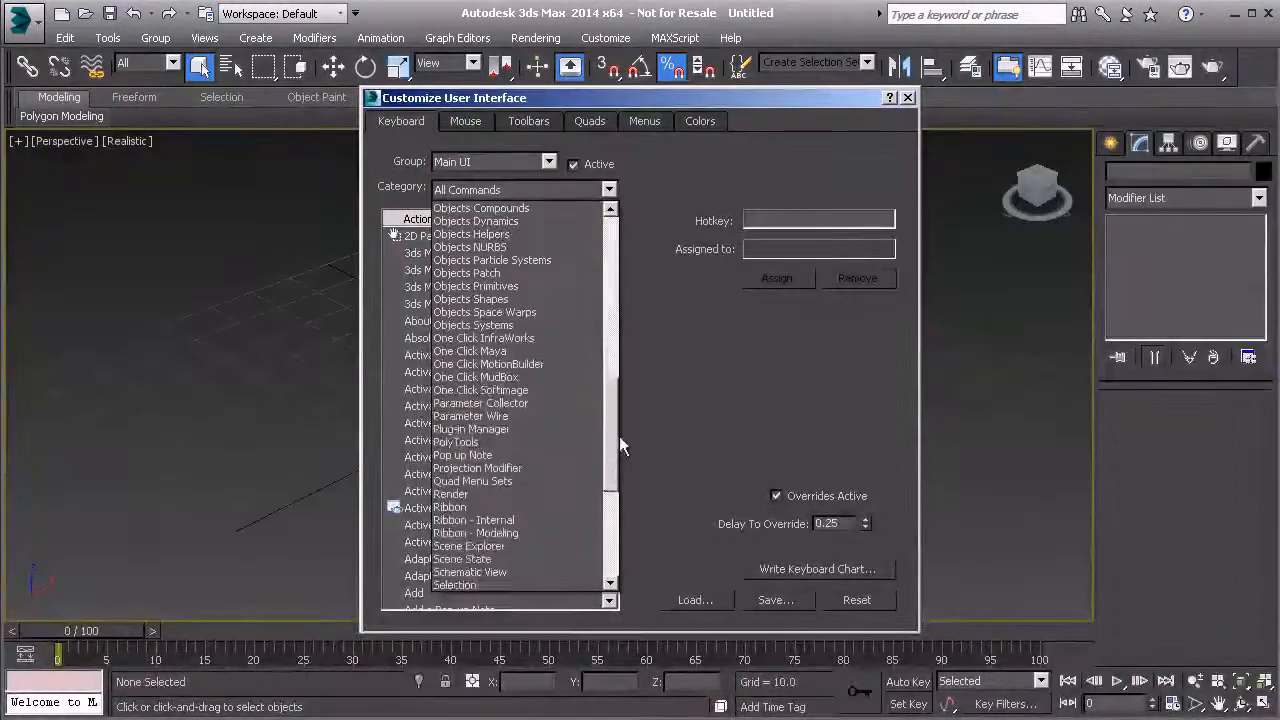
click(479, 446)
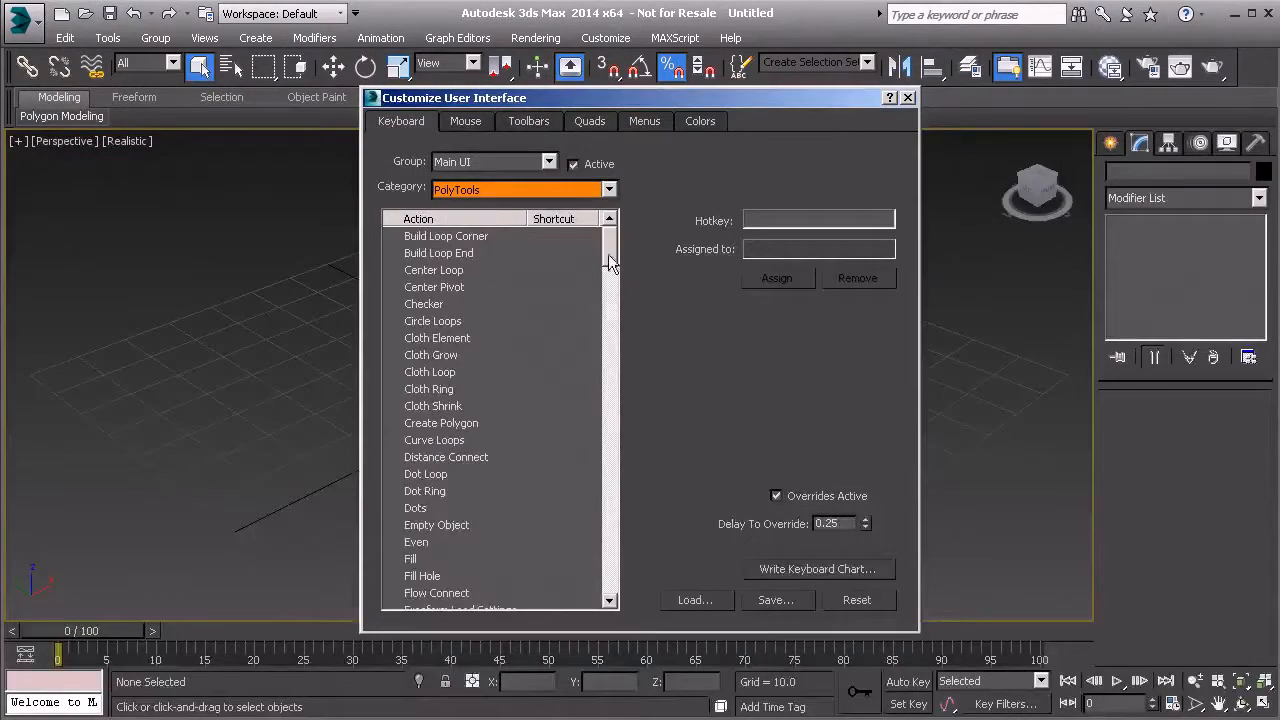
- Assign the hotkey Shift+Ctrl+S to the Swift Loop action in the PolyTools category
drag(610, 252, 609, 495)
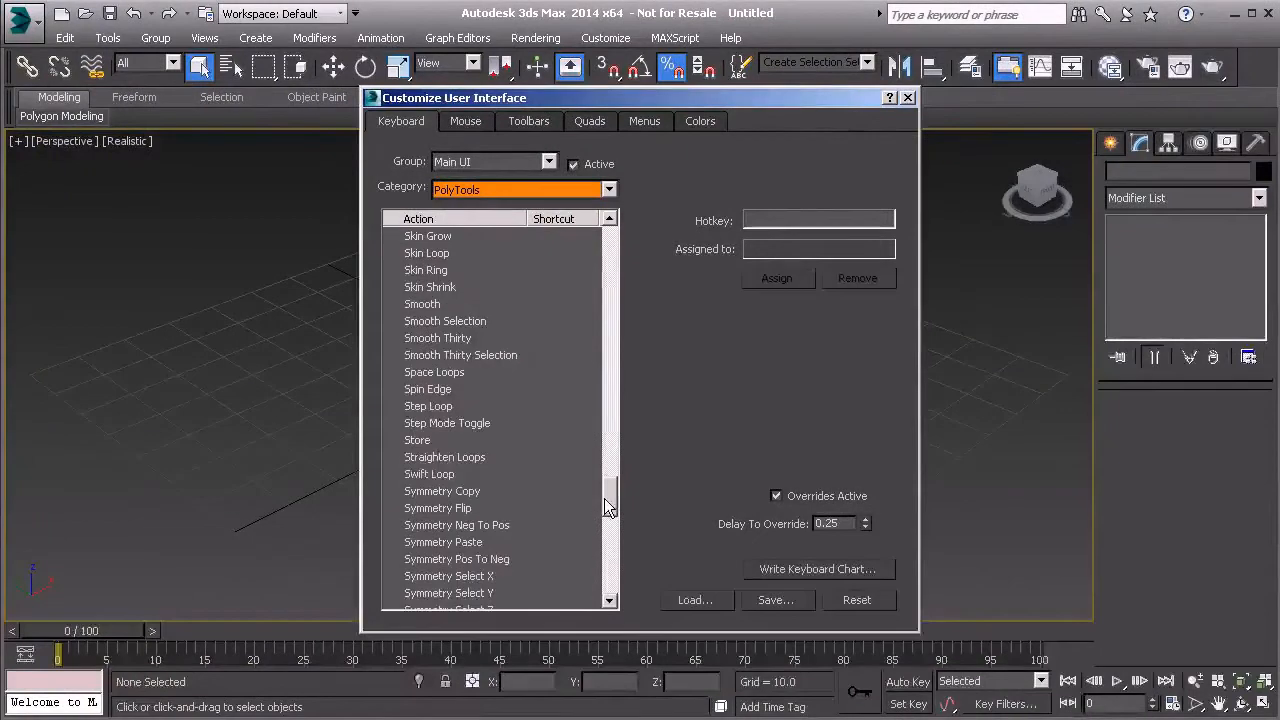
click(443, 474)
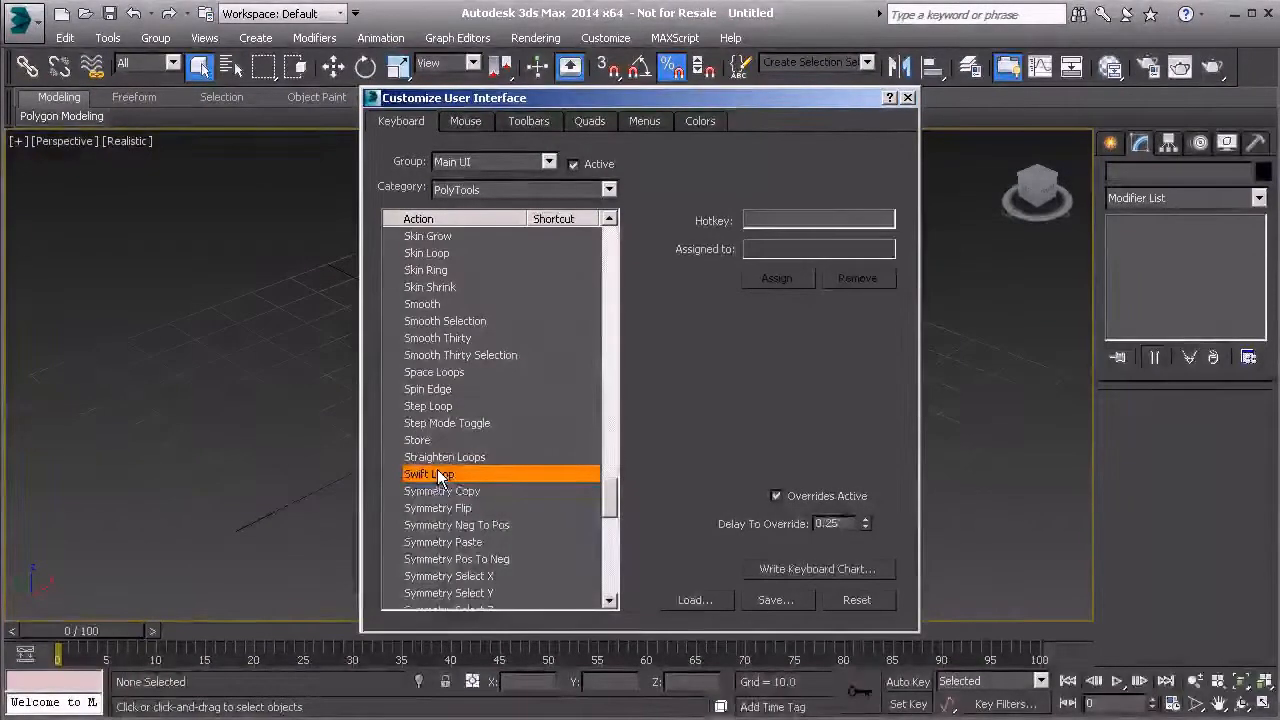
click(765, 221)
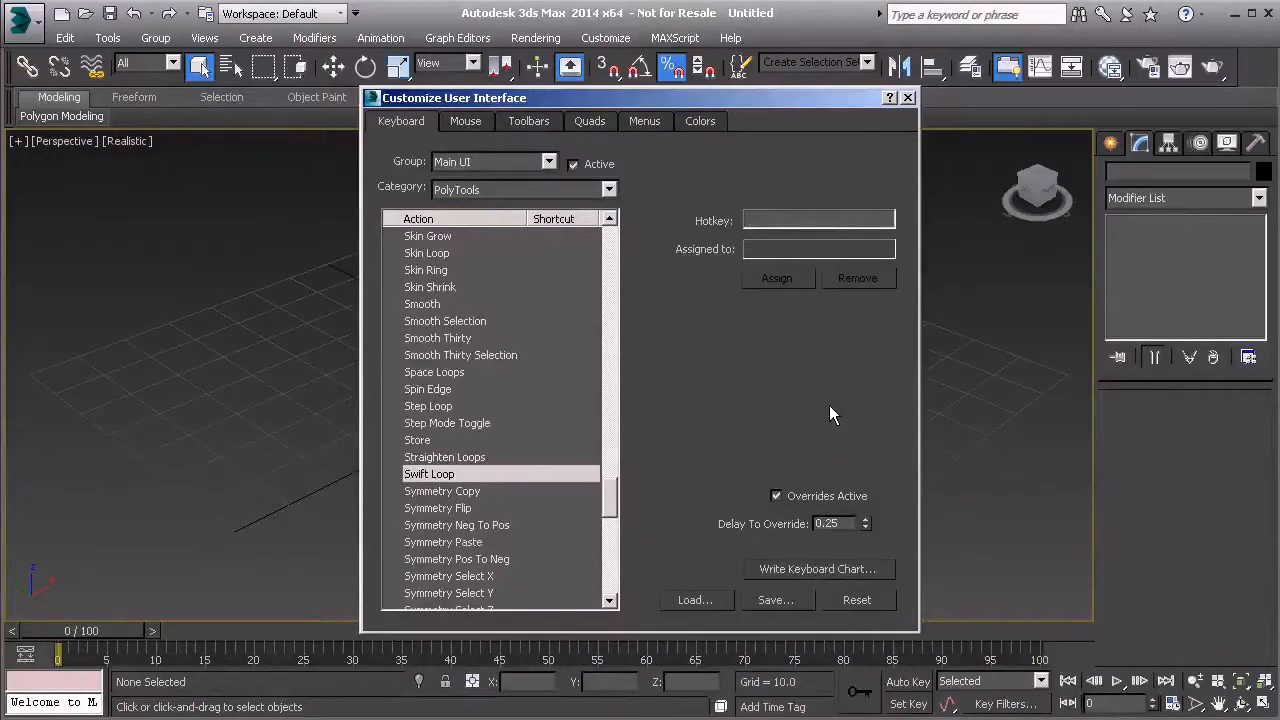
key(ctrl+shift+s)
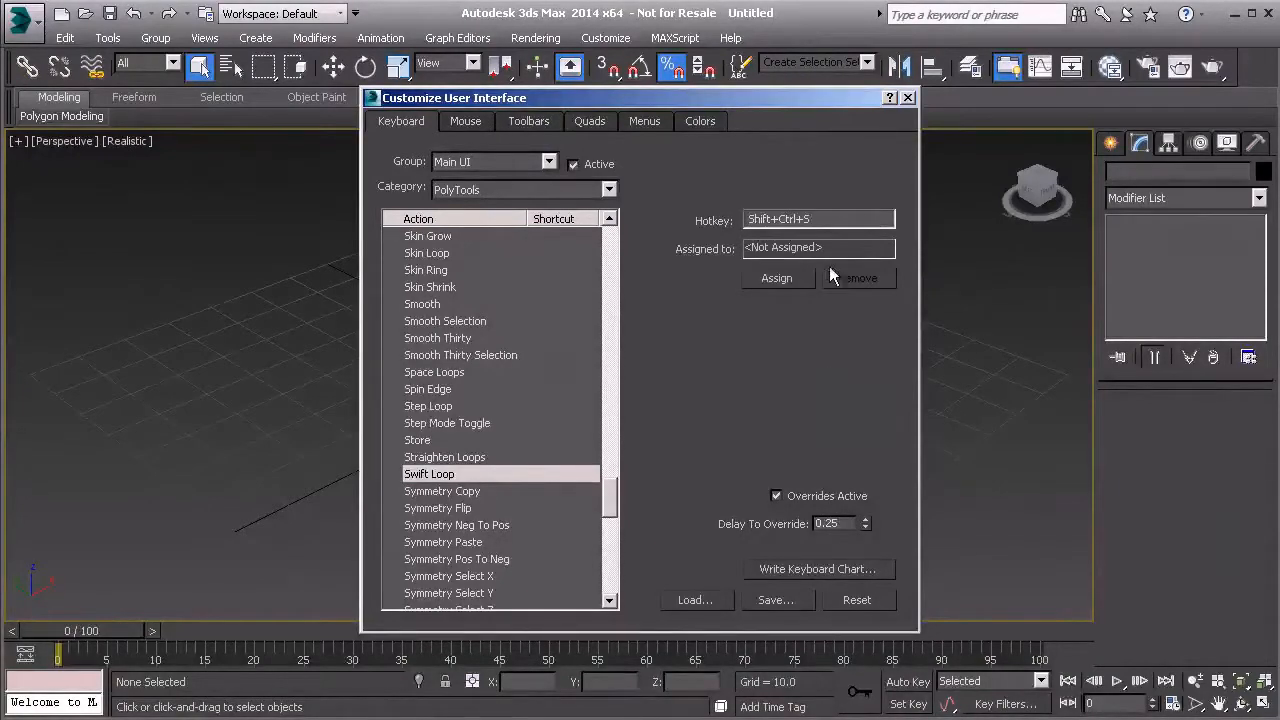
click(777, 278)
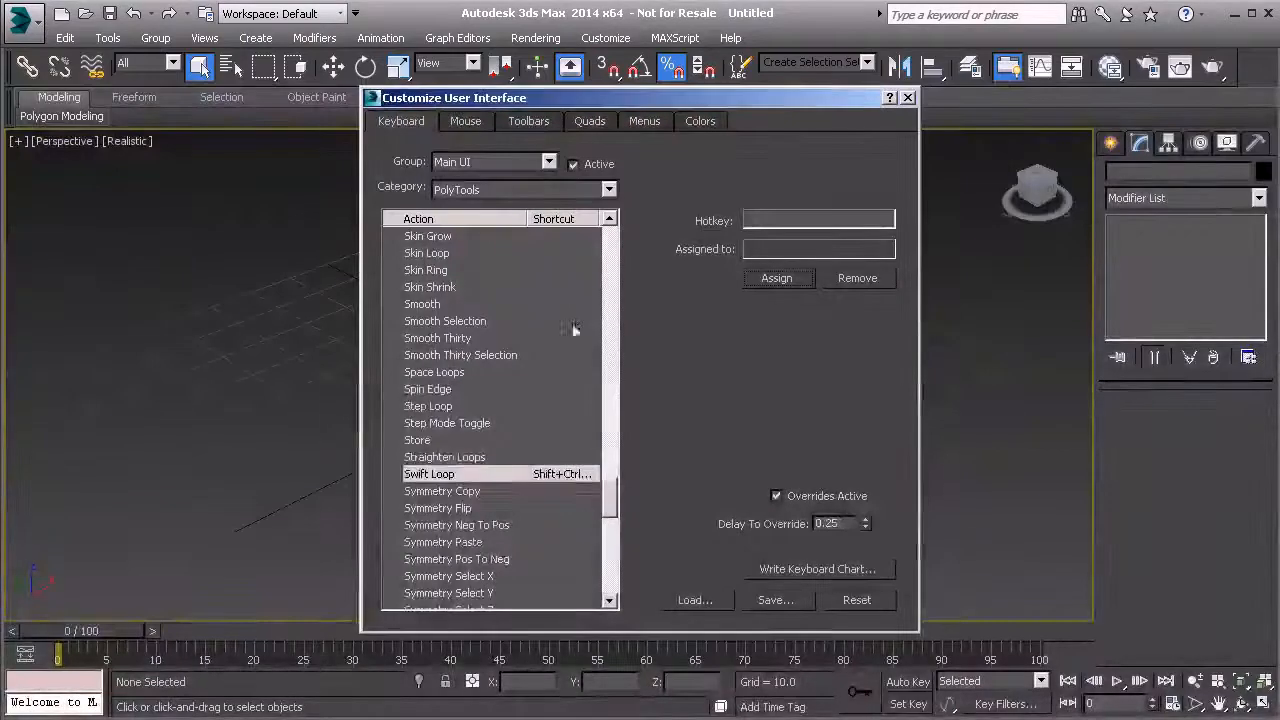
- Assign the hotkey 9 to the Show End Result action in the Modifier Stack category
click(608, 190)
drag(613, 482, 608, 358)
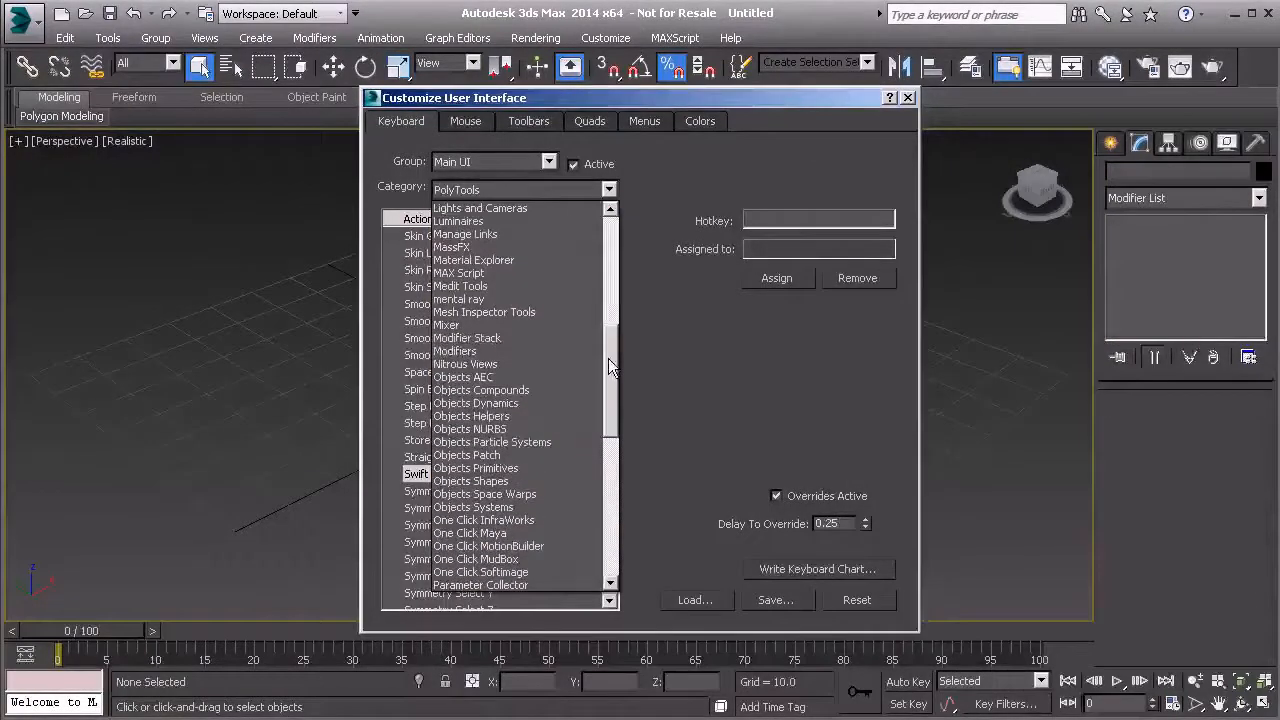
click(474, 340)
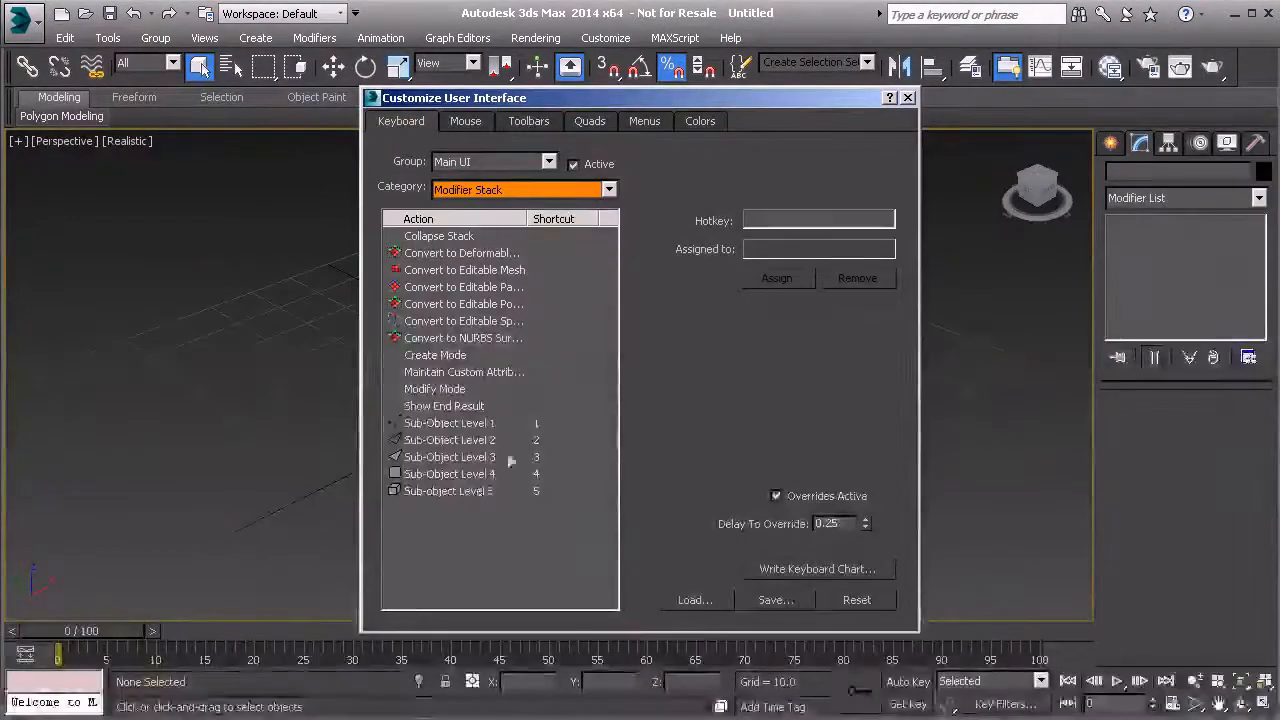
click(455, 407)
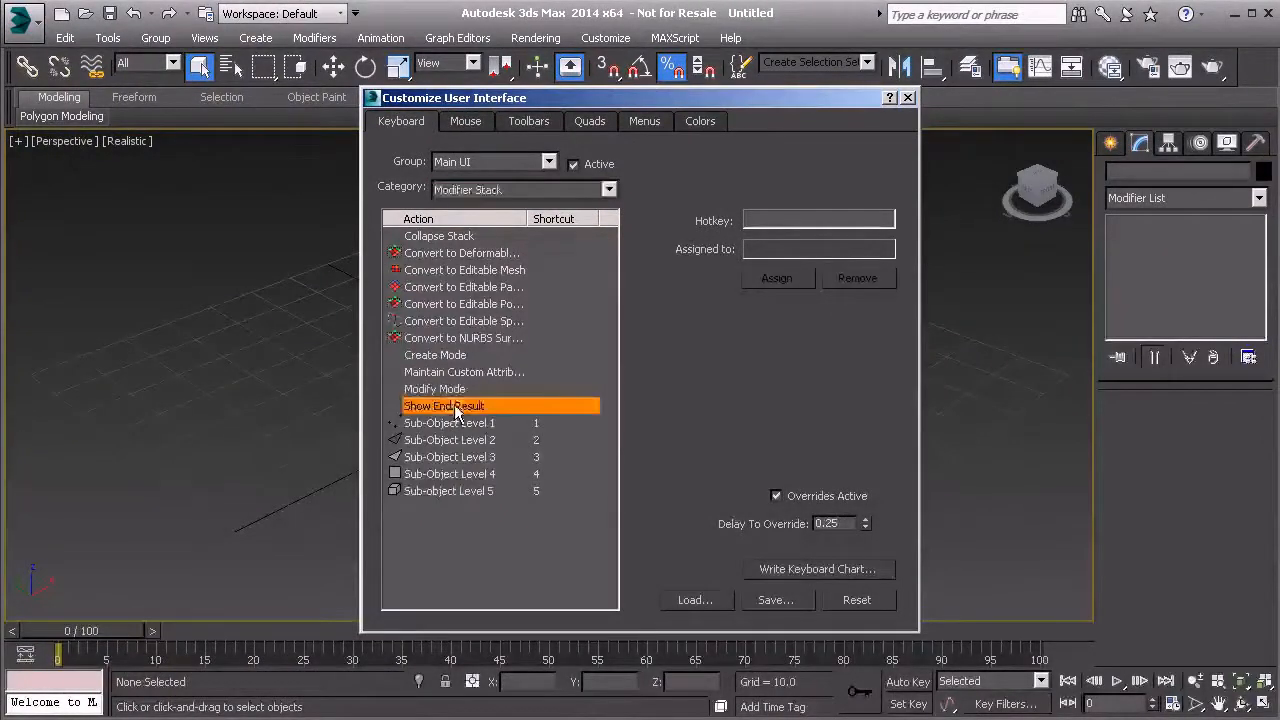
click(762, 219)
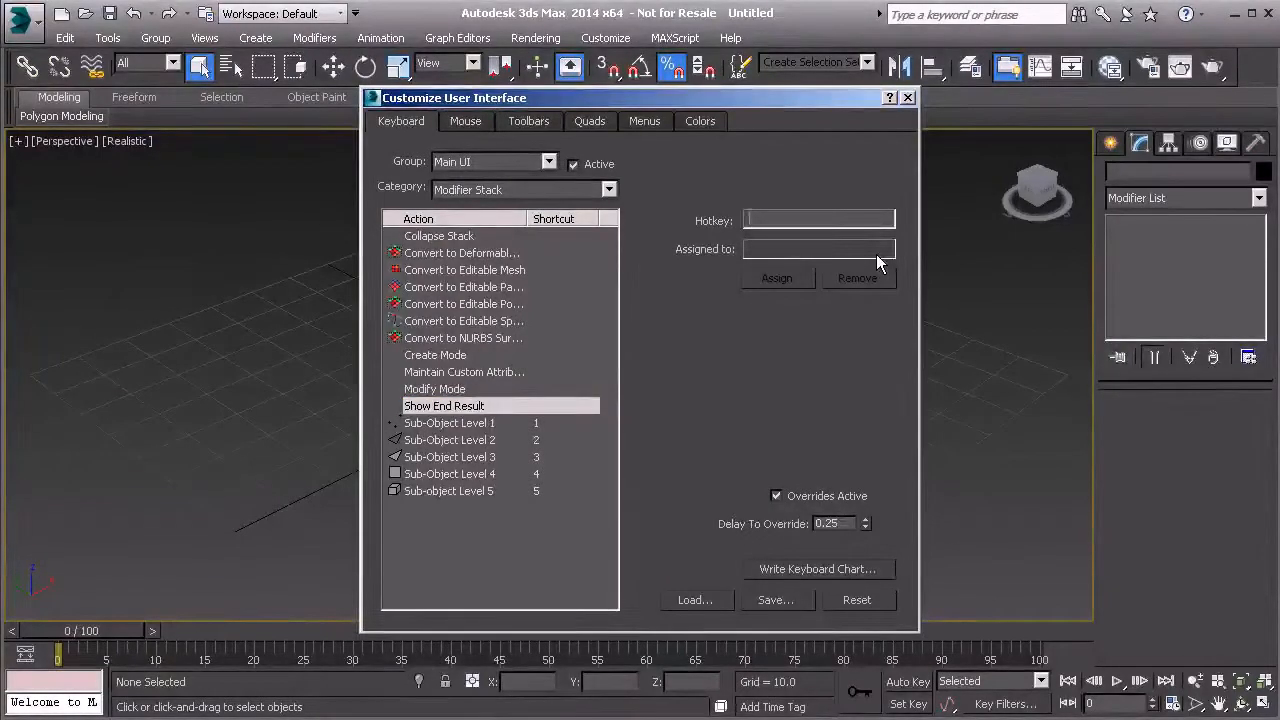
key(9)
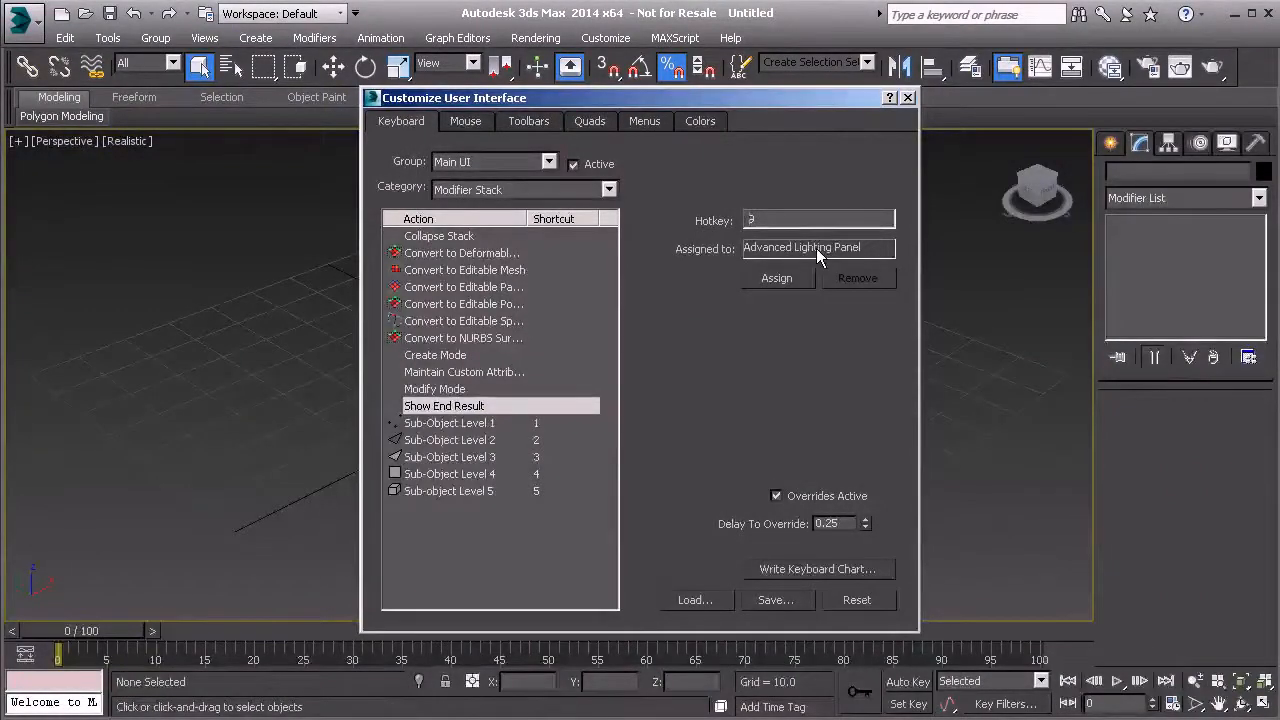
click(789, 280)
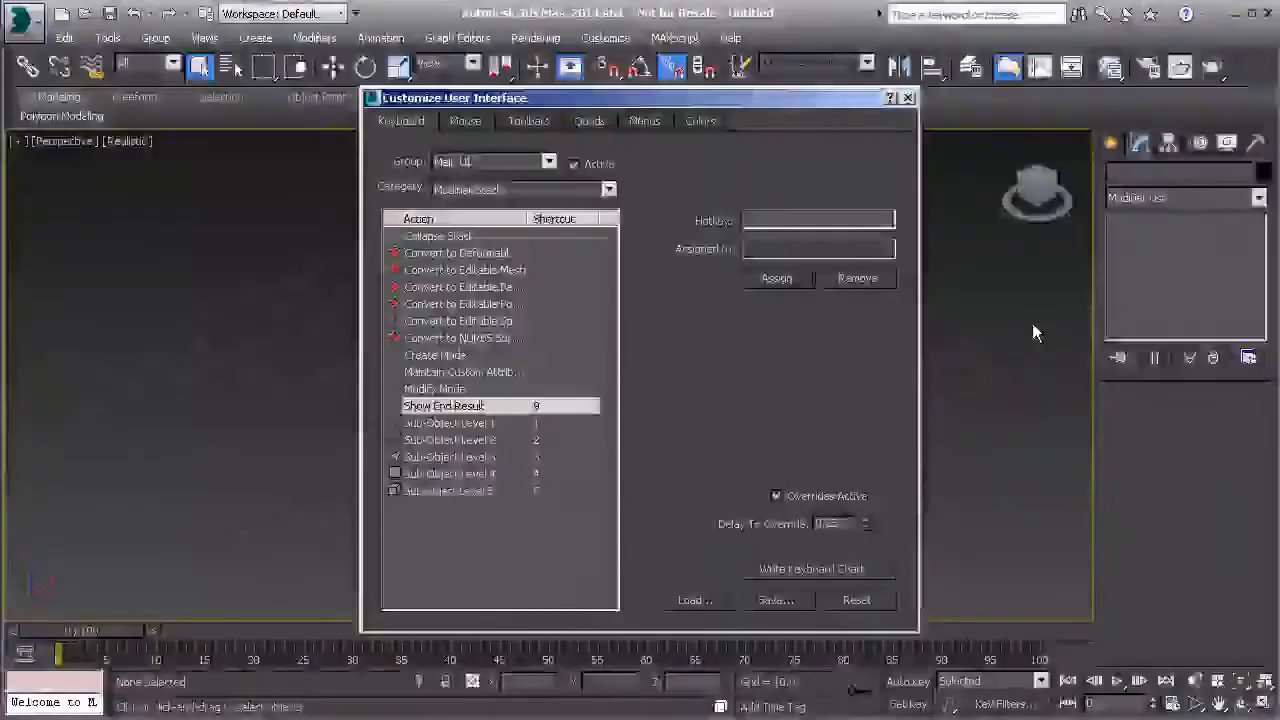
- Assign the hotkey Ctrl+1 to the Constraints None action in the Ribbon - Modeling category
click(608, 189)
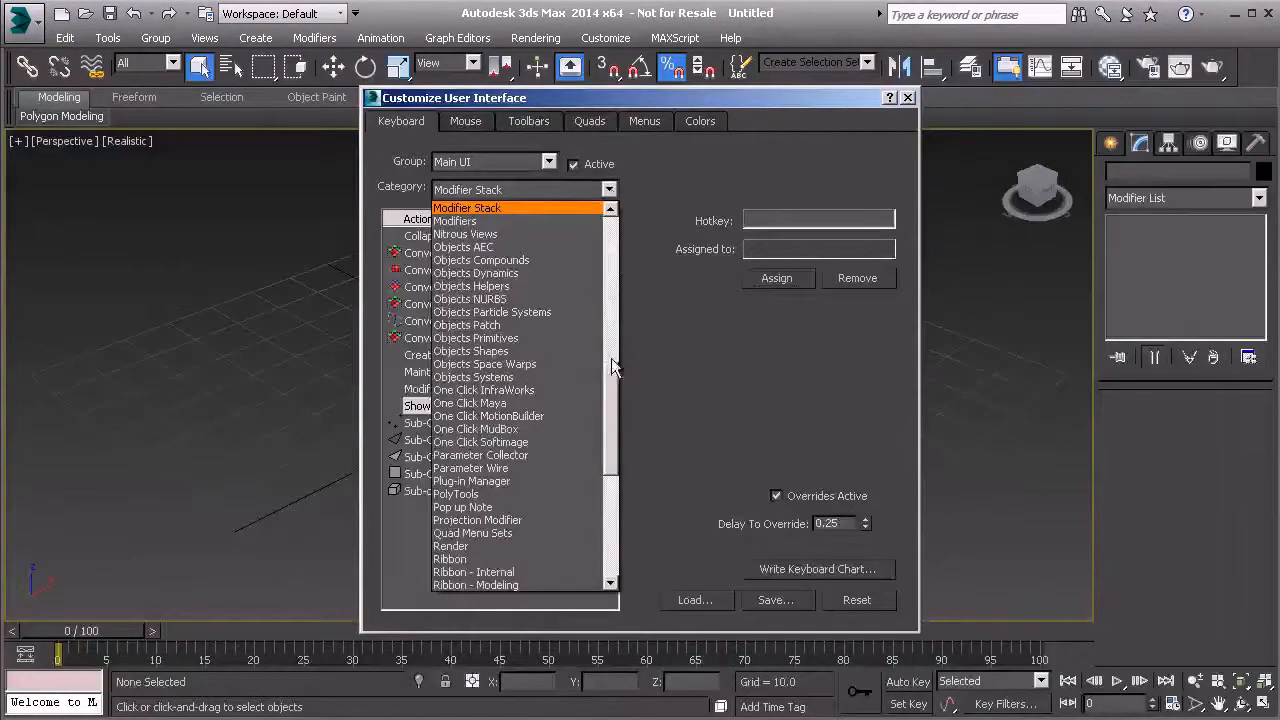
drag(612, 388, 618, 338)
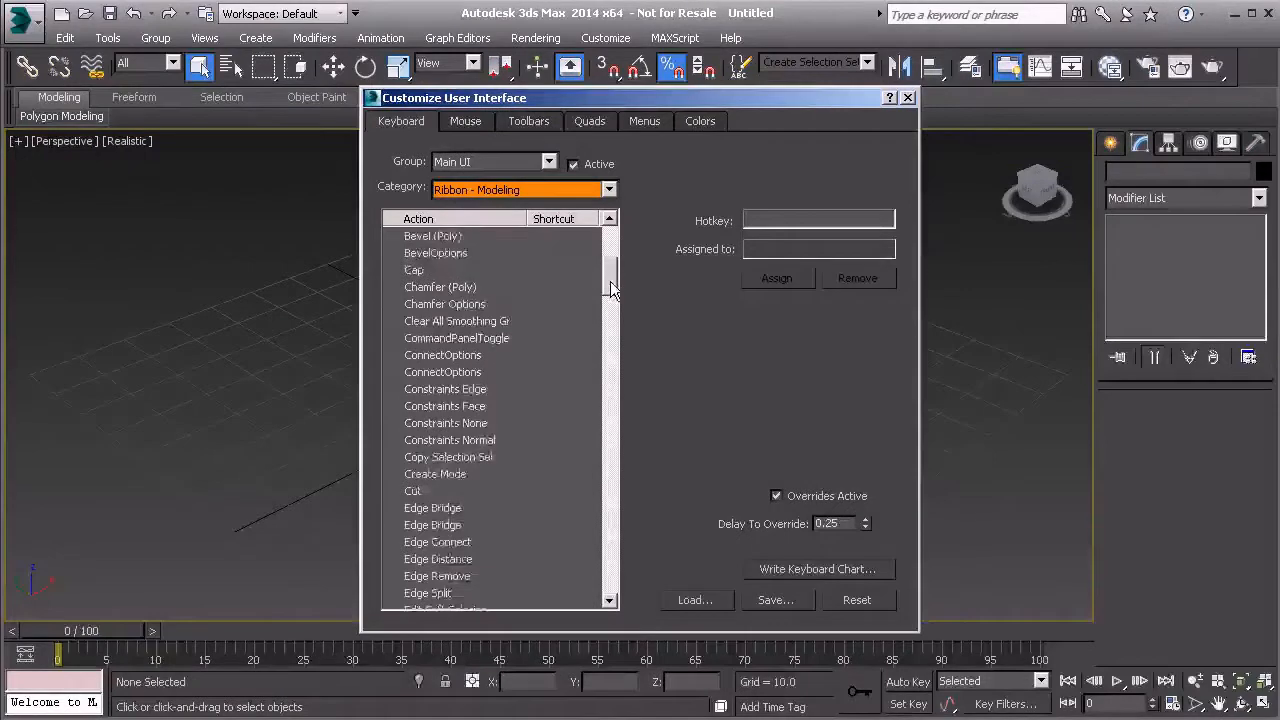
drag(609, 287, 609, 293)
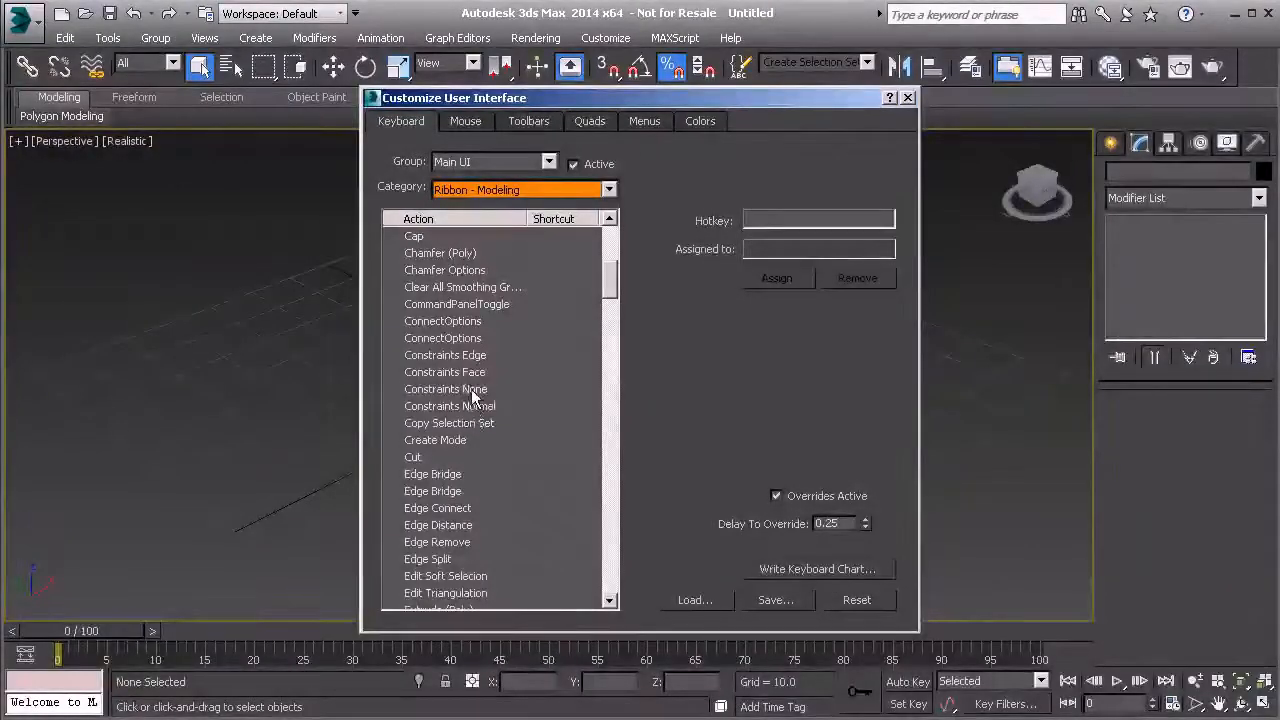
click(472, 390)
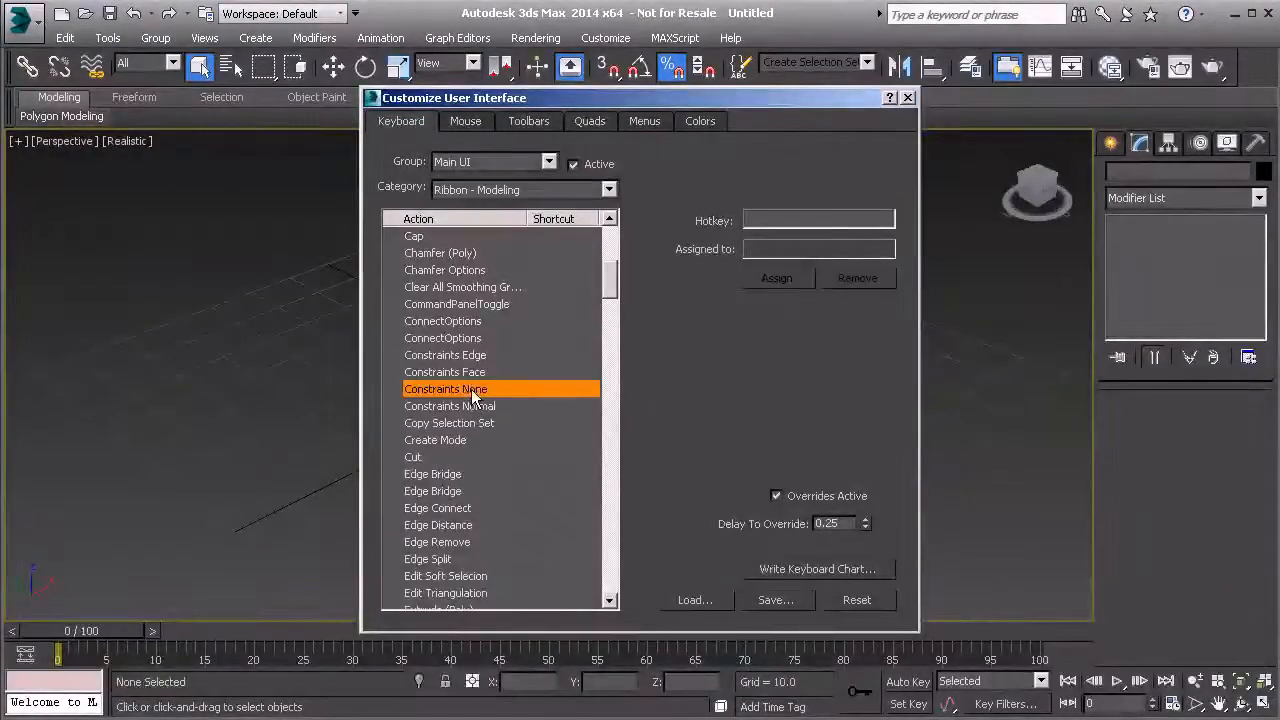
click(766, 218)
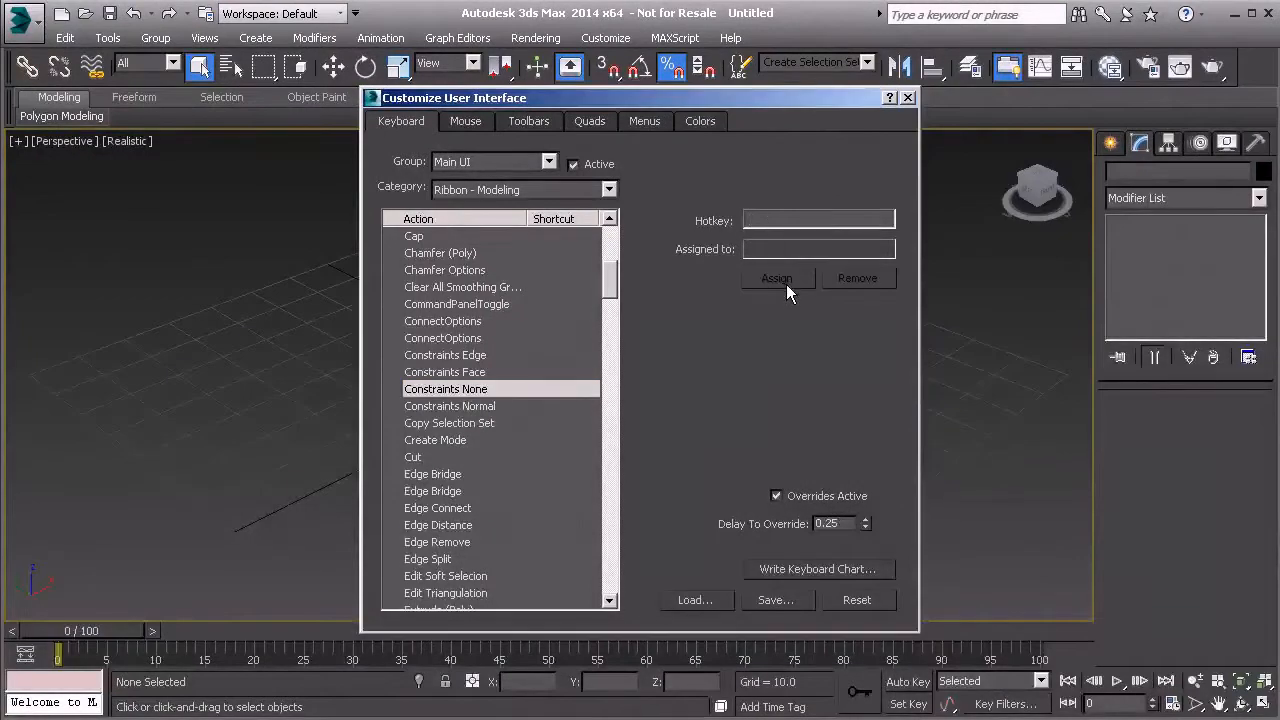
key(ctrl+1)
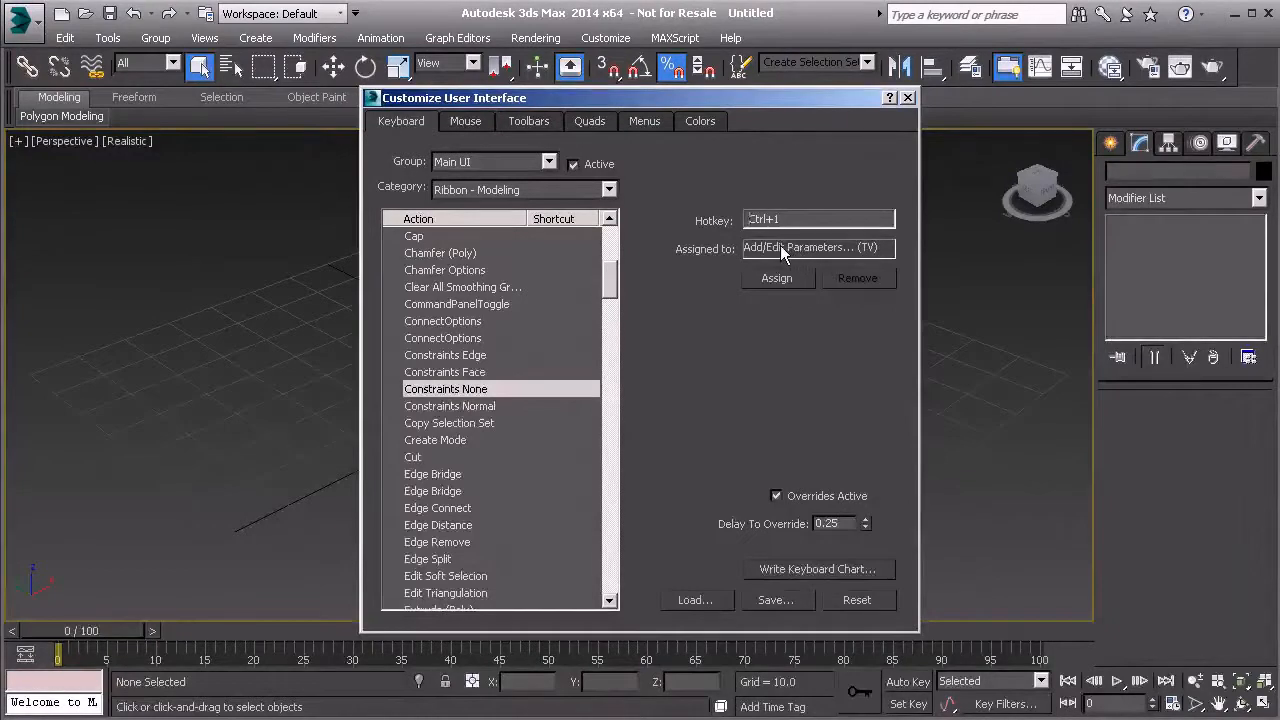
click(785, 277)
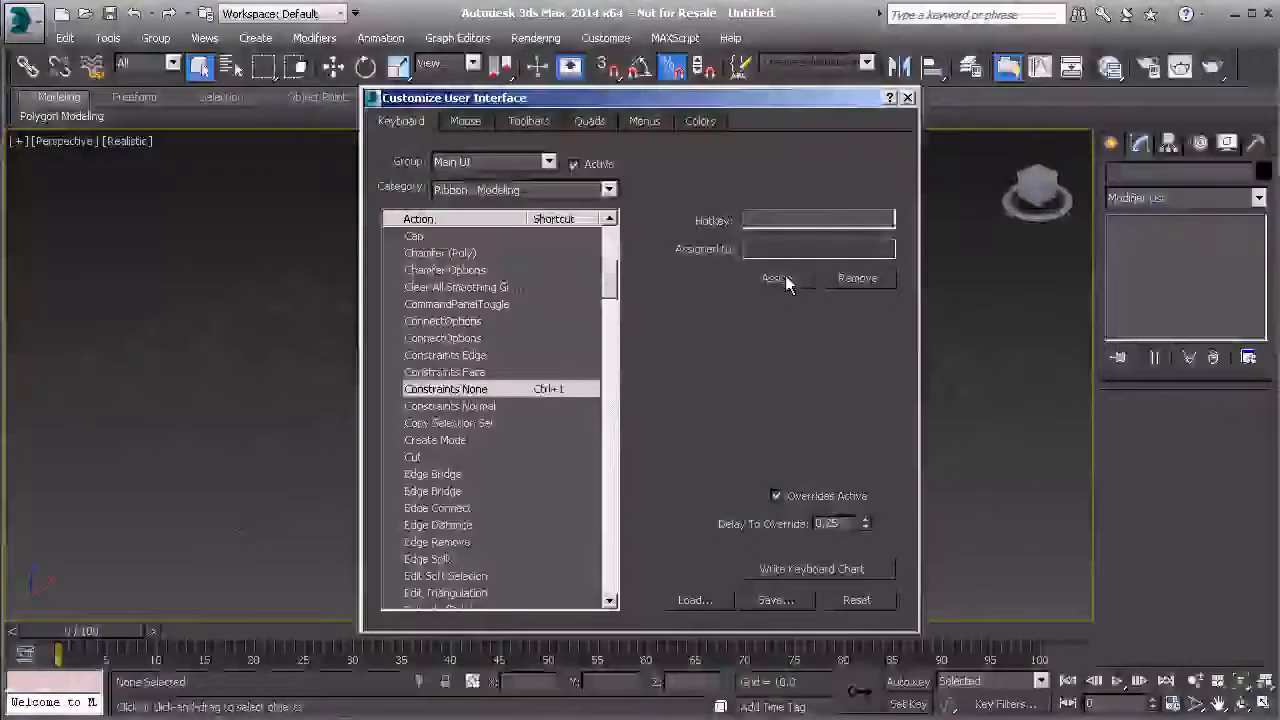
- Assign the hotkey Ctrl+2 to the Constraints Edge action
click(472, 356)
click(772, 220)
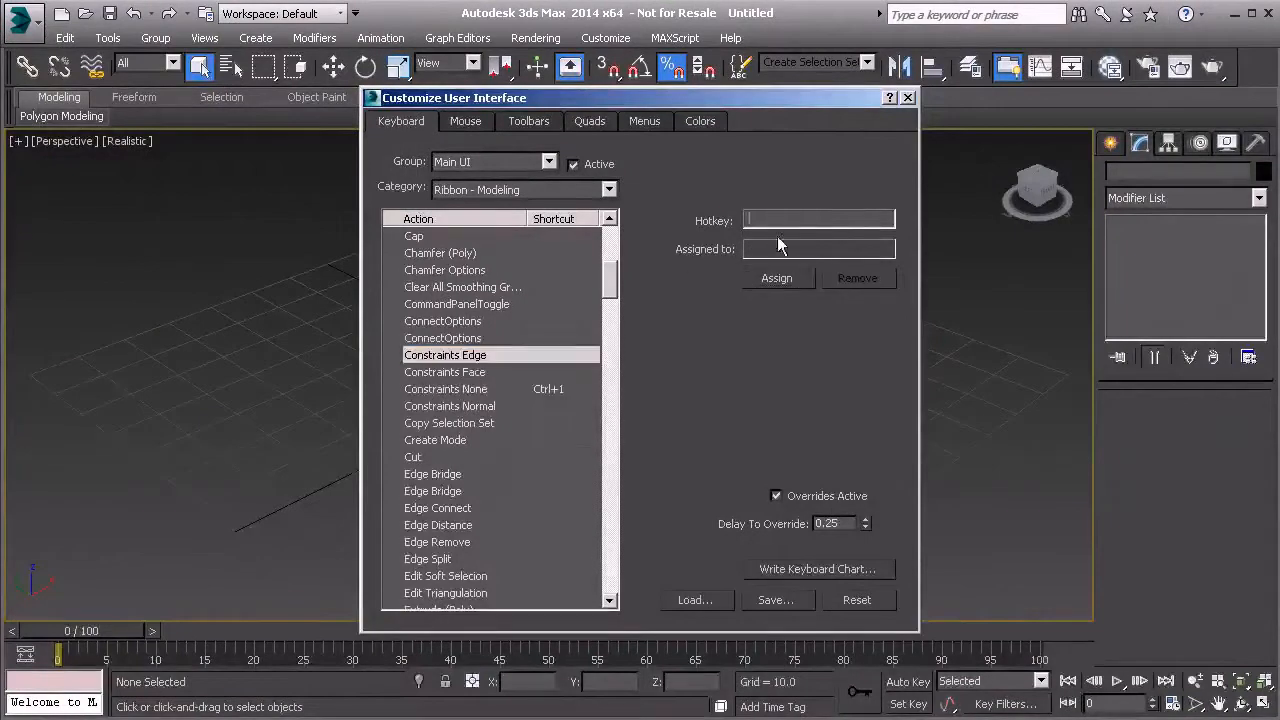
key(ctrl+2)
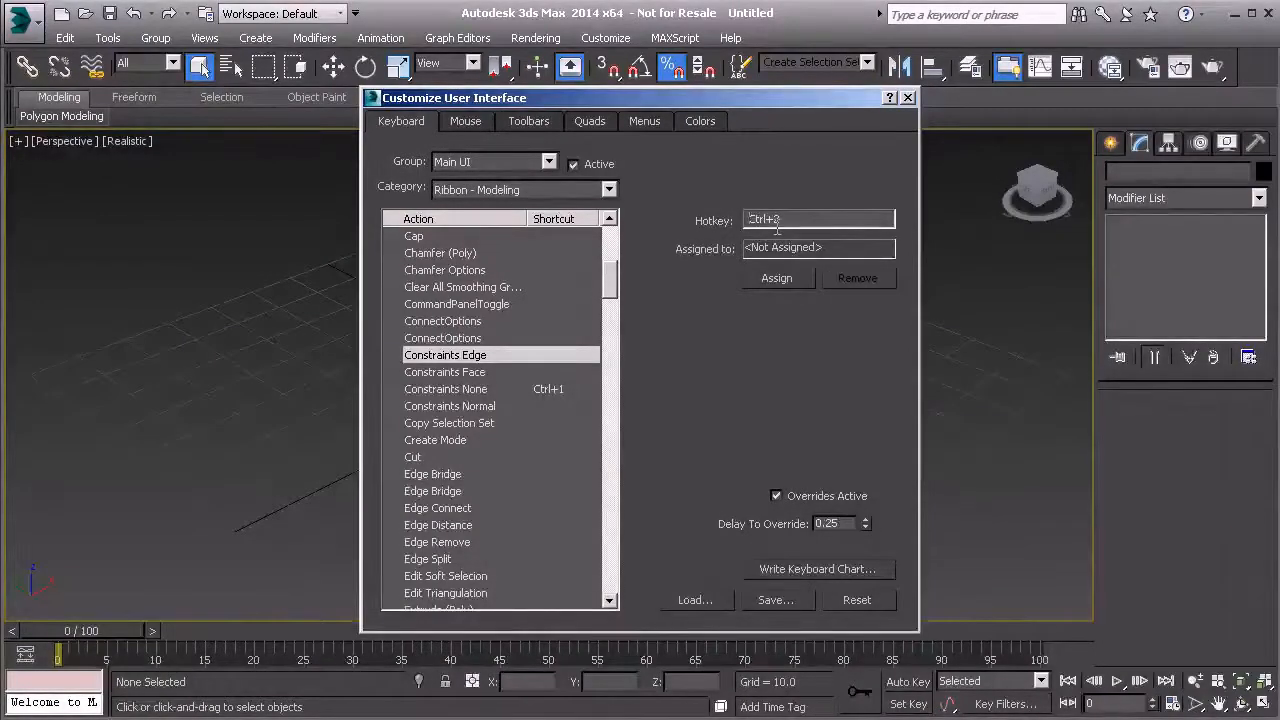
click(776, 278)
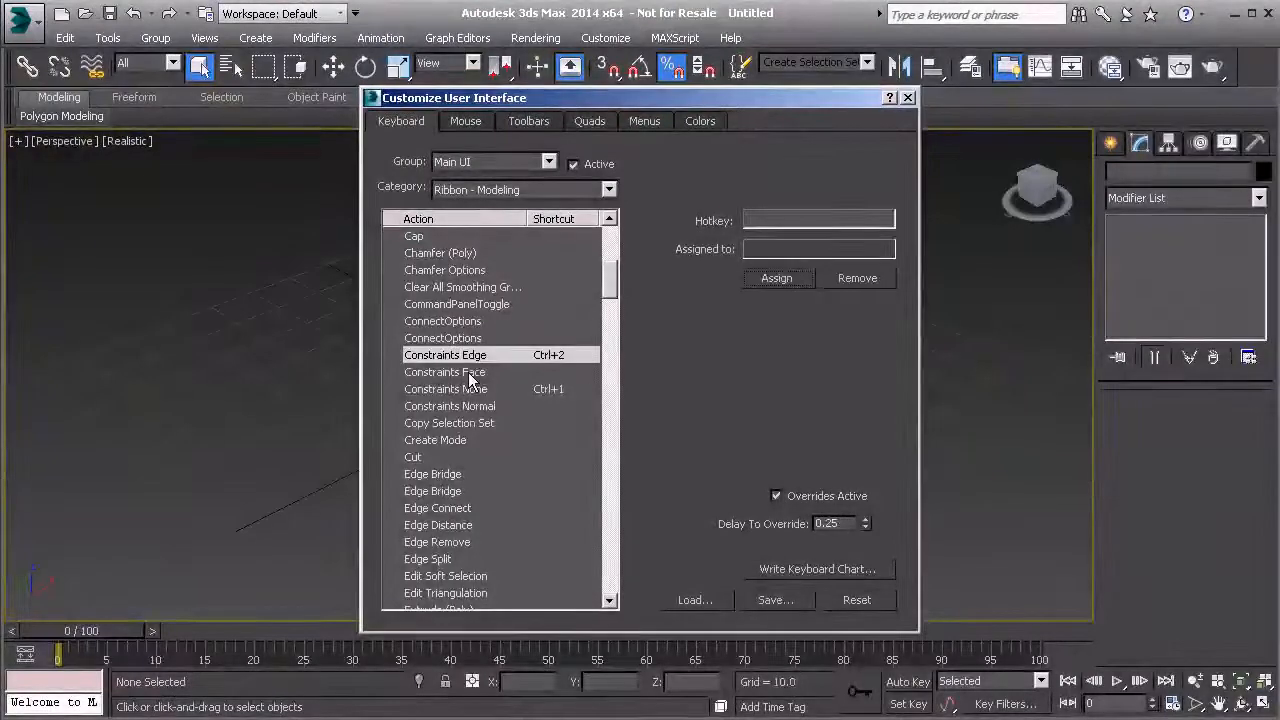
- Assign the hotkey Ctrl+4 to the Constraints Face action
click(469, 378)
click(783, 222)
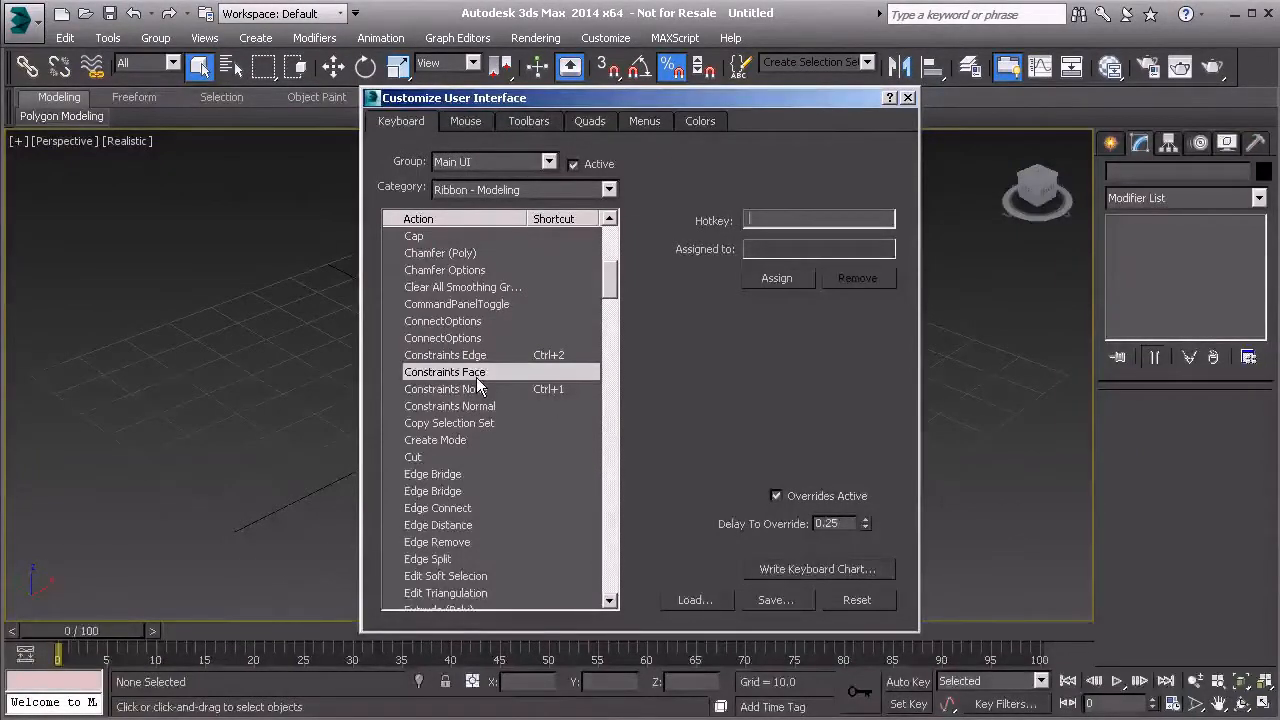
key(ctrl)
key(ctrl+4)
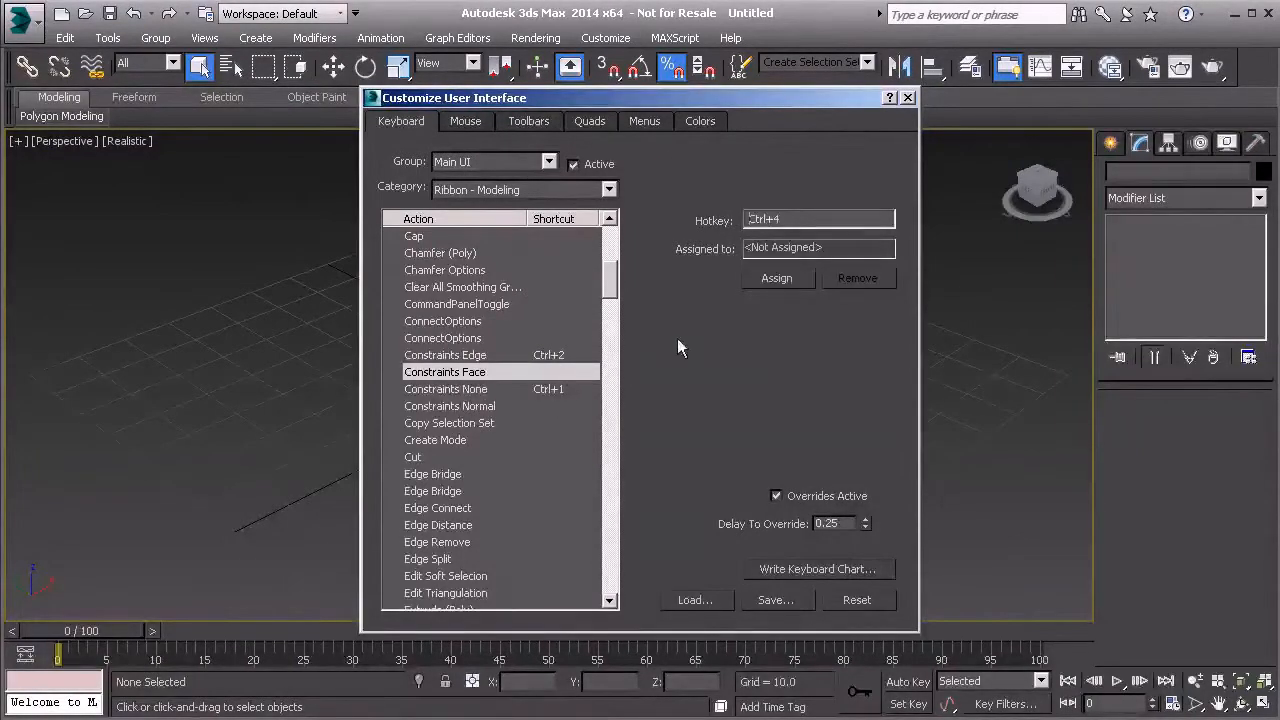
click(788, 279)
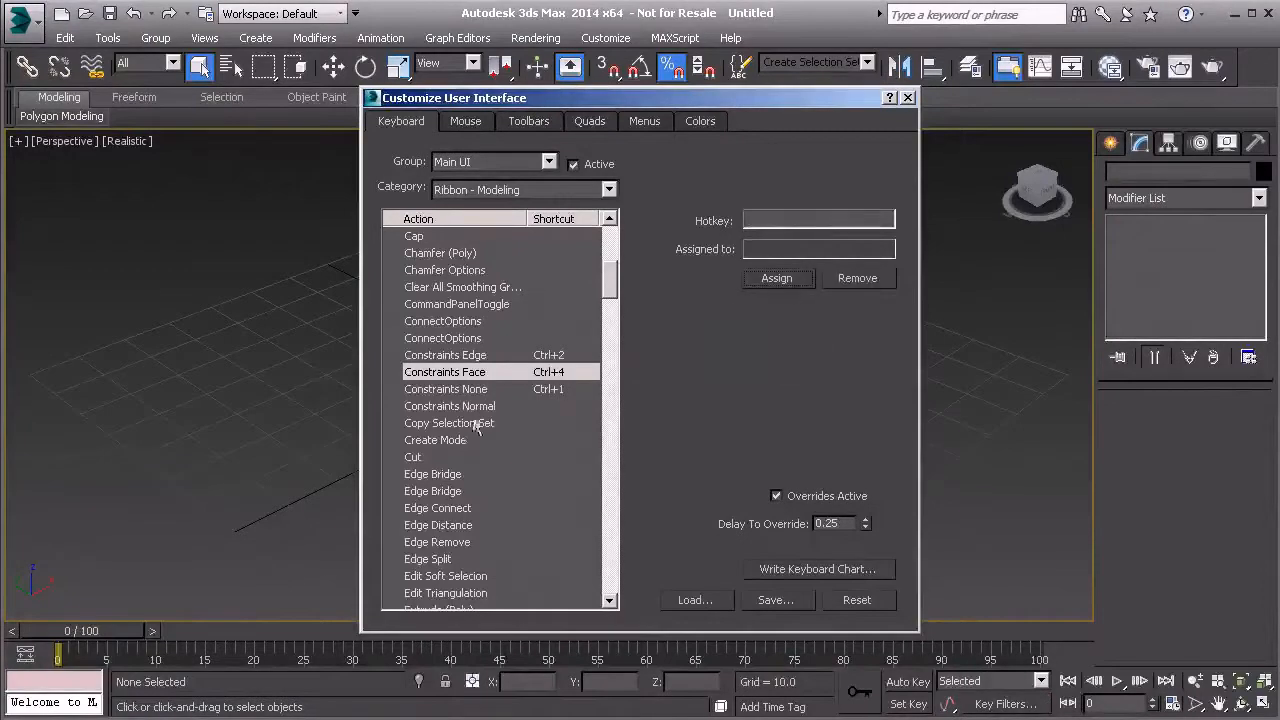
- Add Ctrl+3 as a further hotkey for the Constraints Face action
click(521, 404)
click(773, 222)
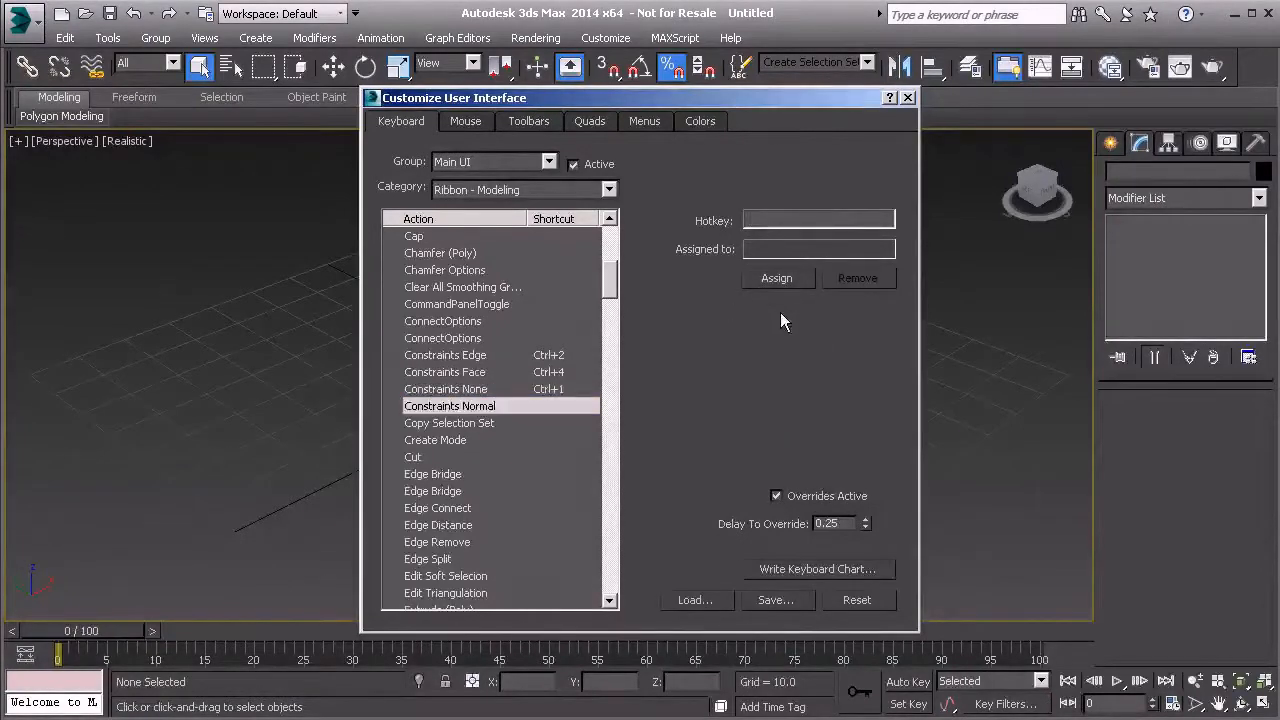
click(545, 374)
click(766, 222)
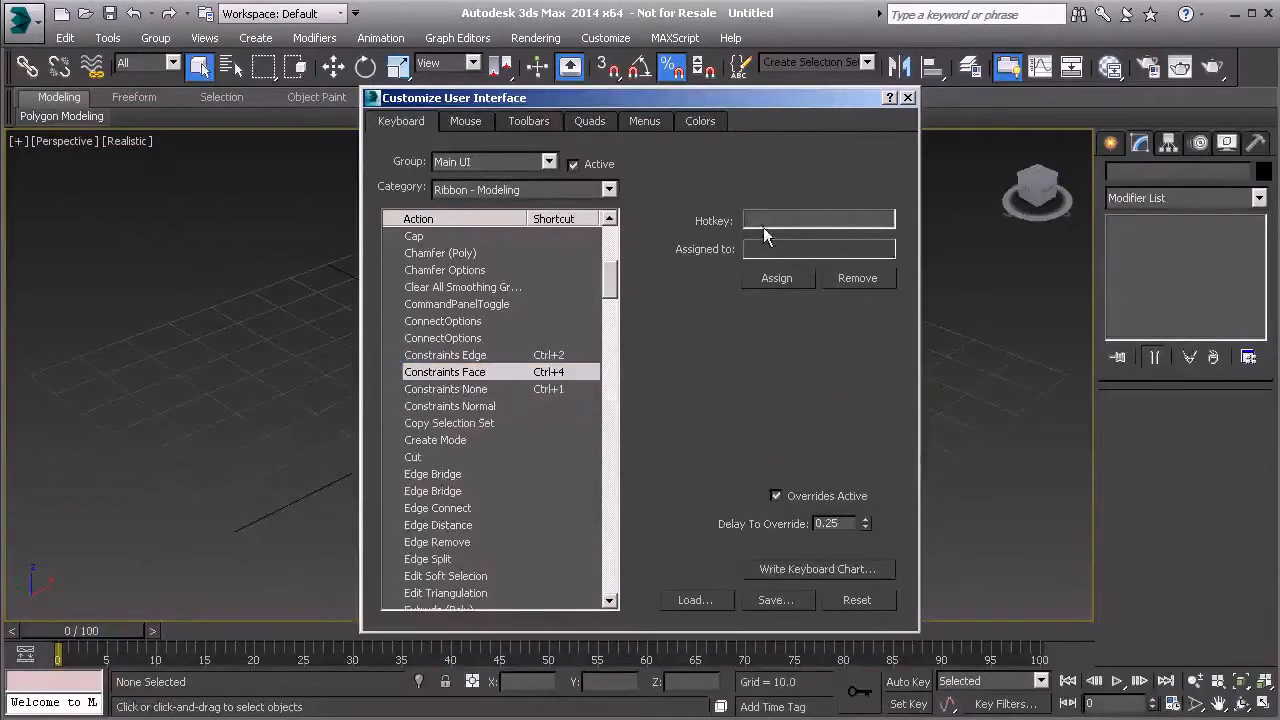
key(ctrl+3)
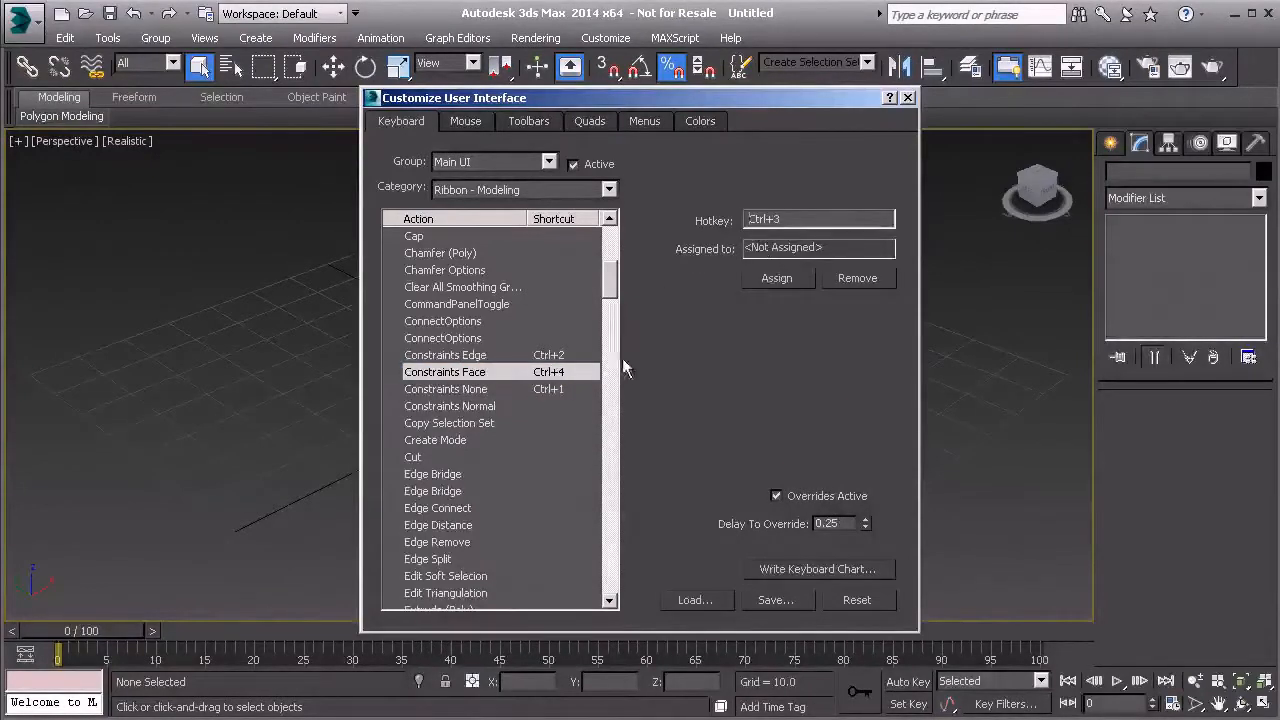
click(777, 279)
- Remove the hotkeys from the Constraints Face action and assign it only Ctrl+3
click(545, 374)
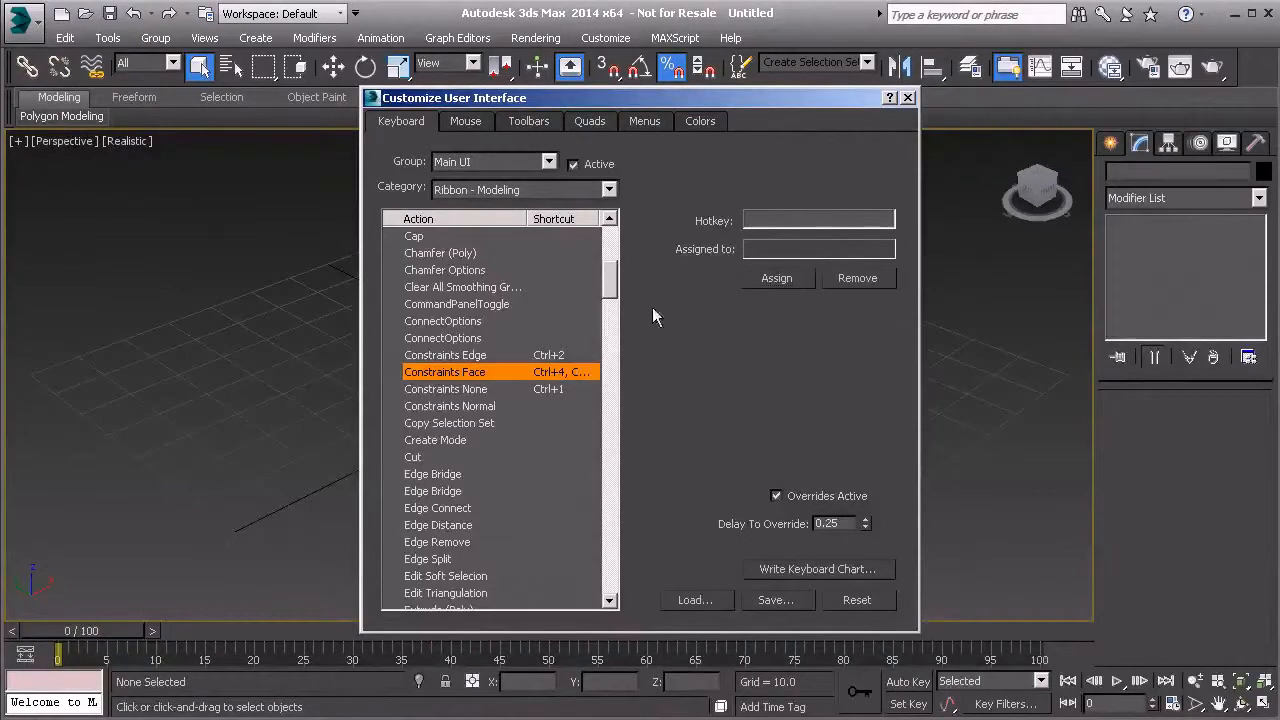
click(866, 278)
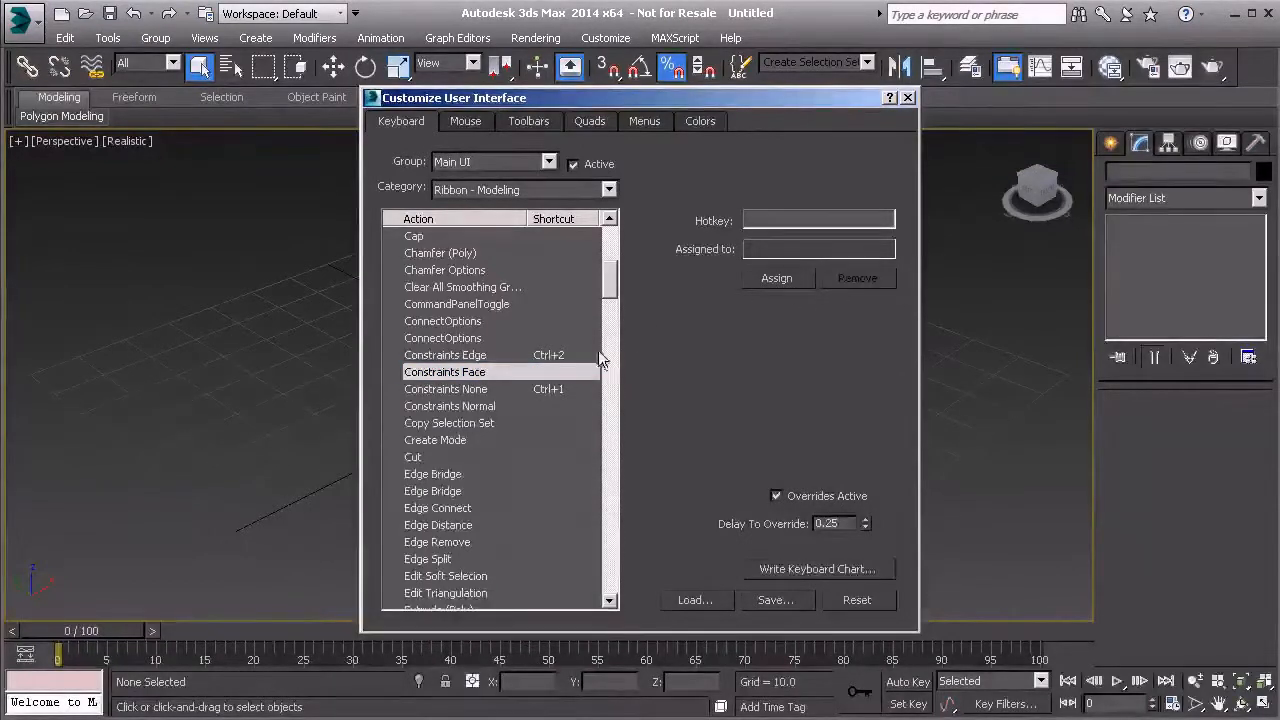
click(445, 372)
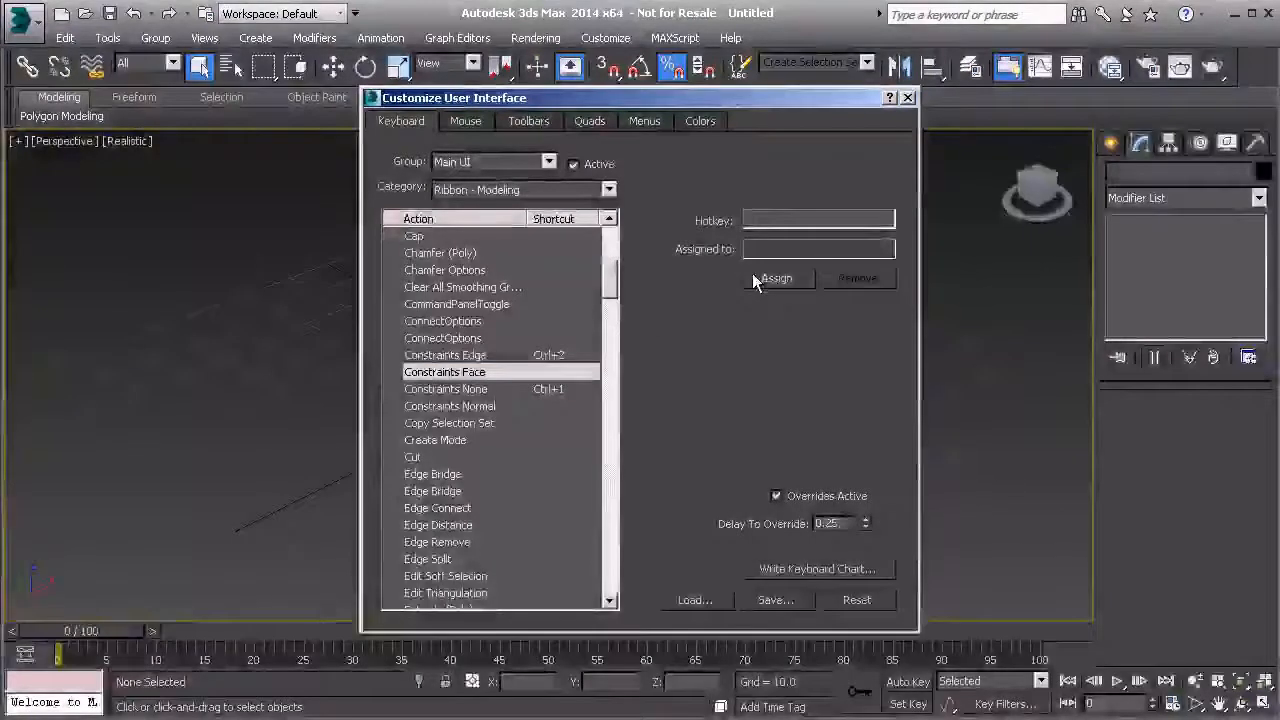
key(ctrl+3)
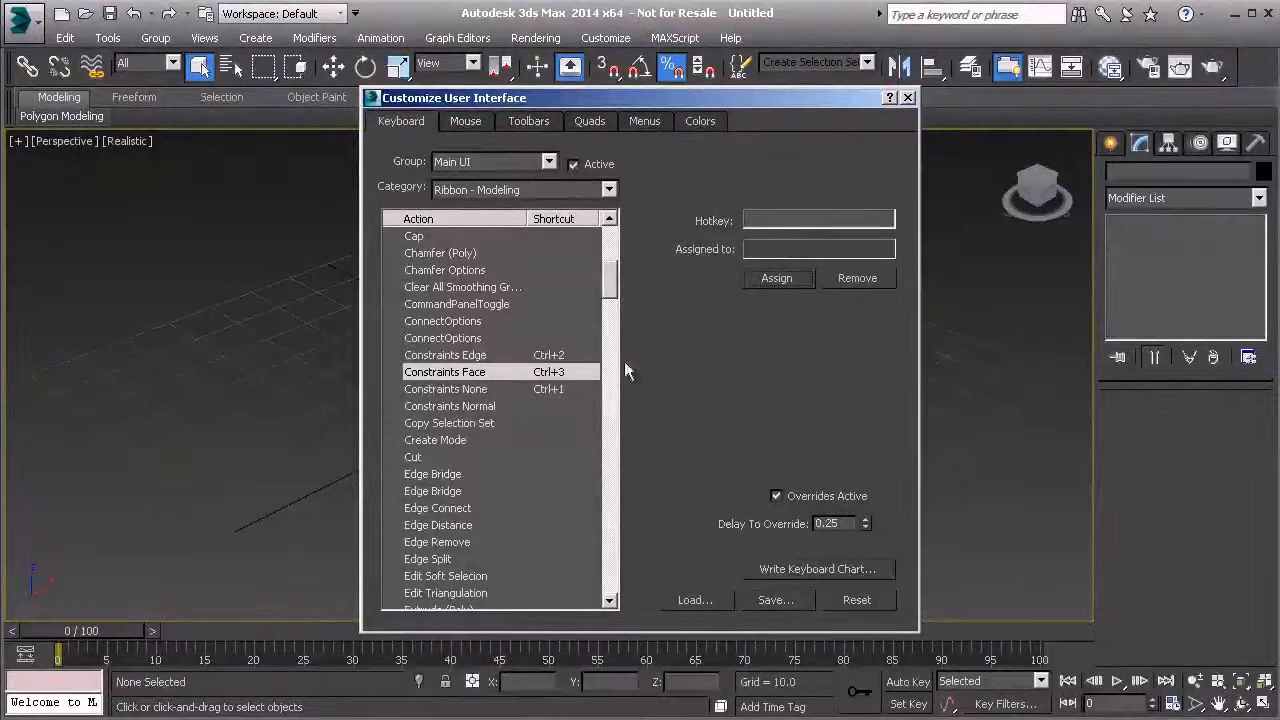
- Assign the hotkey Ctrl+4 to the Constraints Normal action
click(480, 406)
click(784, 220)
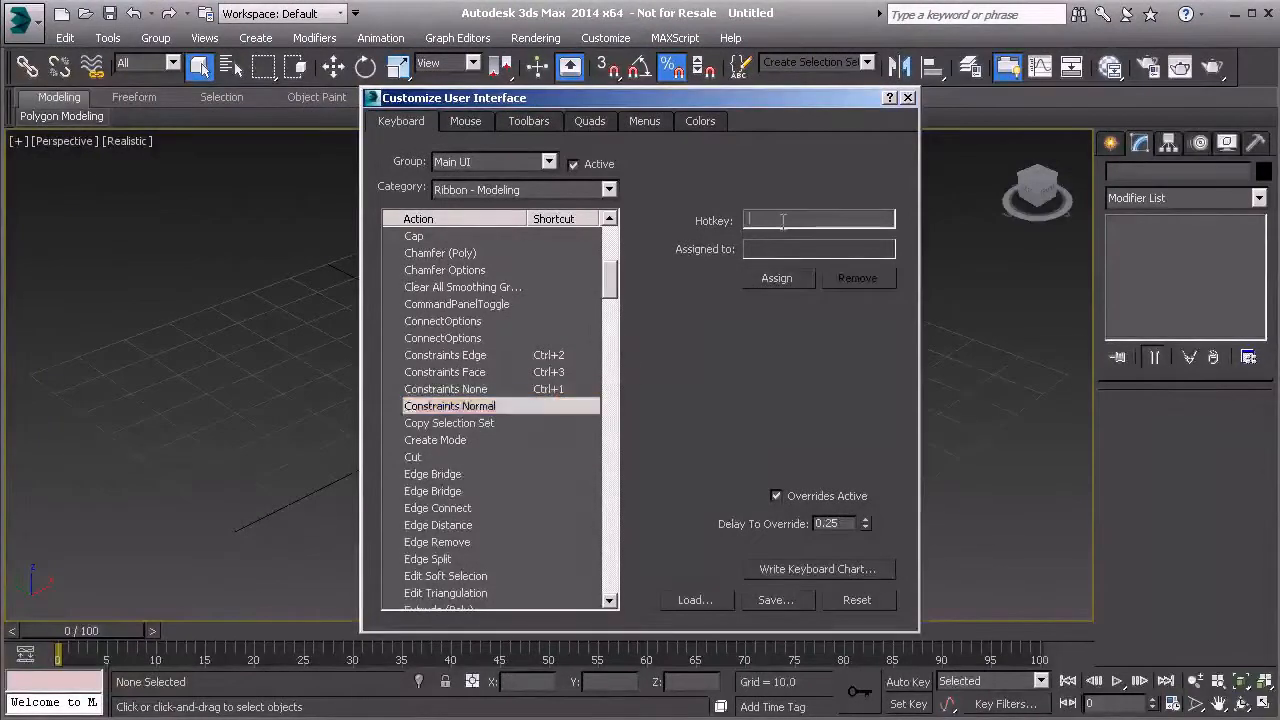
key(ctrl)
key(ctrl+4)
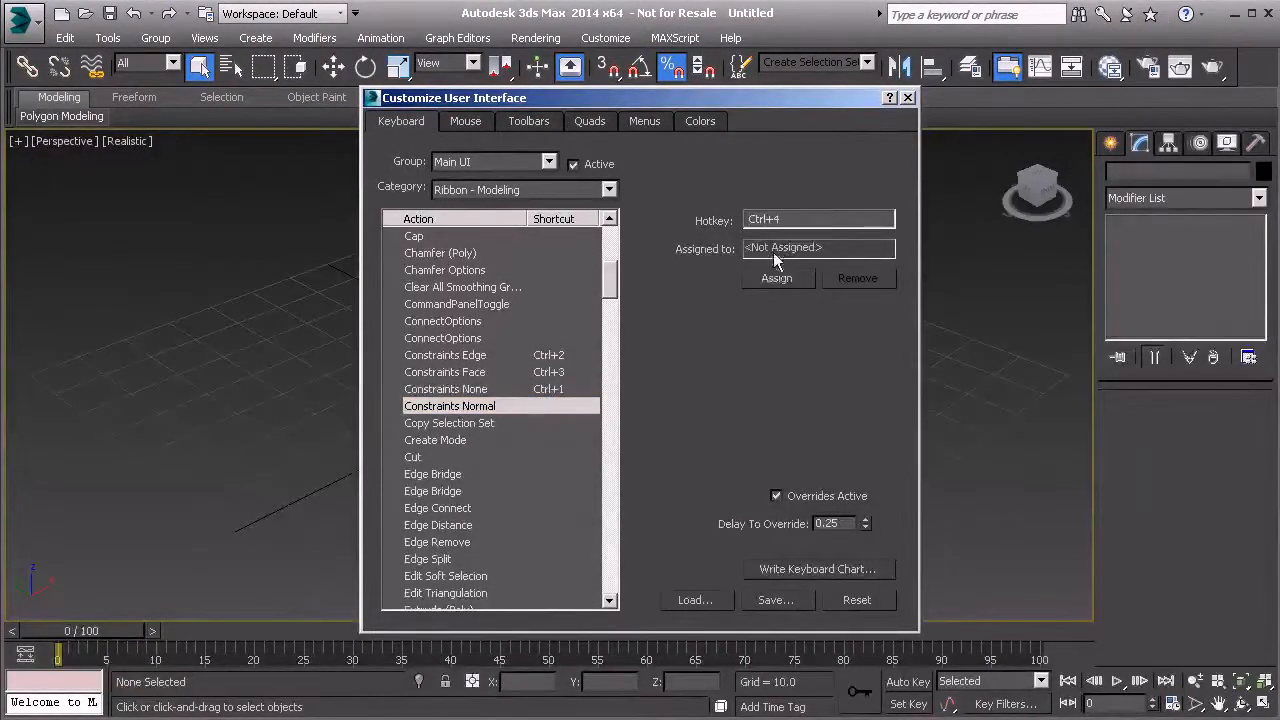
click(789, 281)
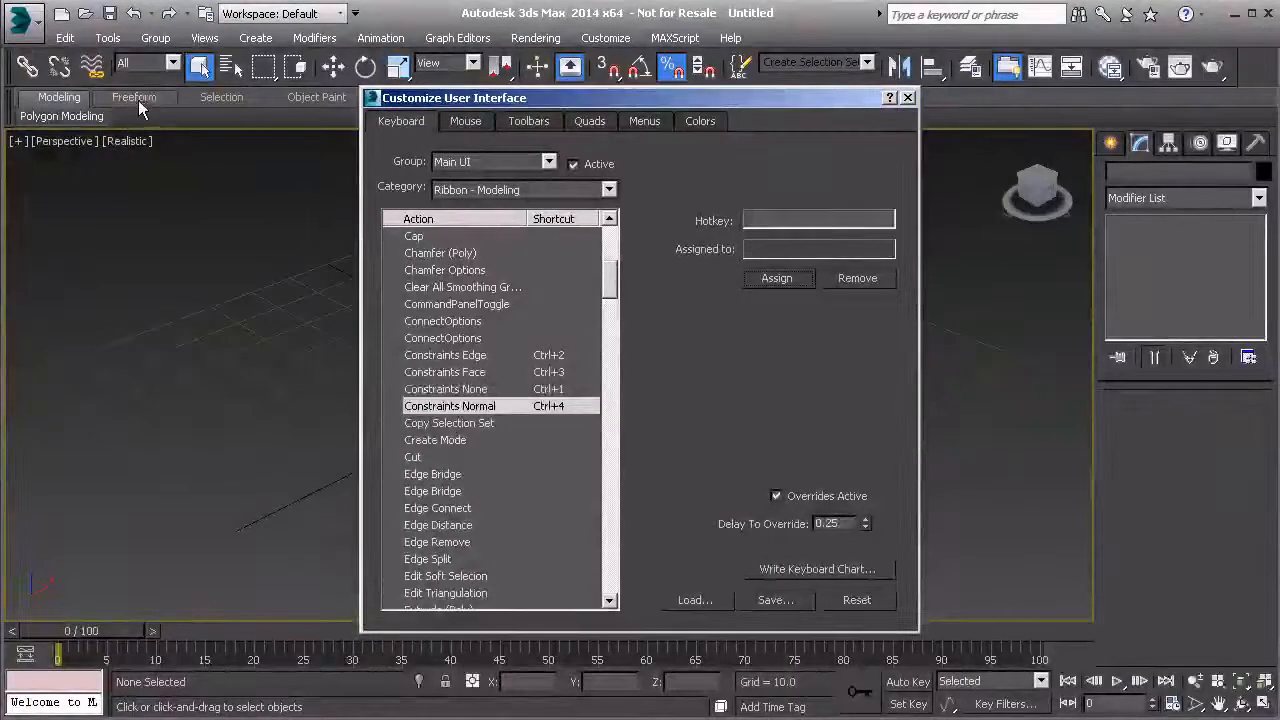
- Assign the hotkey Alt+Shift+Ctrl+X to the PolyDraw Extend action in the PolyTools category
click(608, 190)
drag(616, 512, 613, 486)
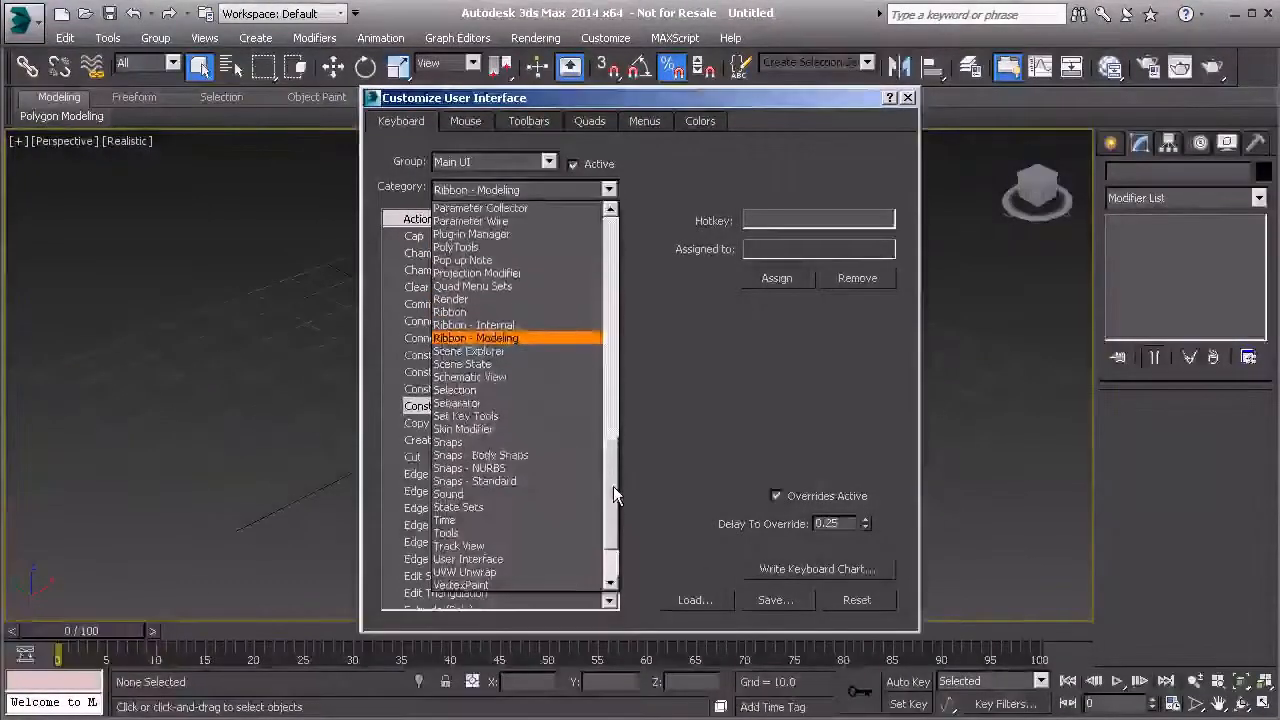
click(465, 248)
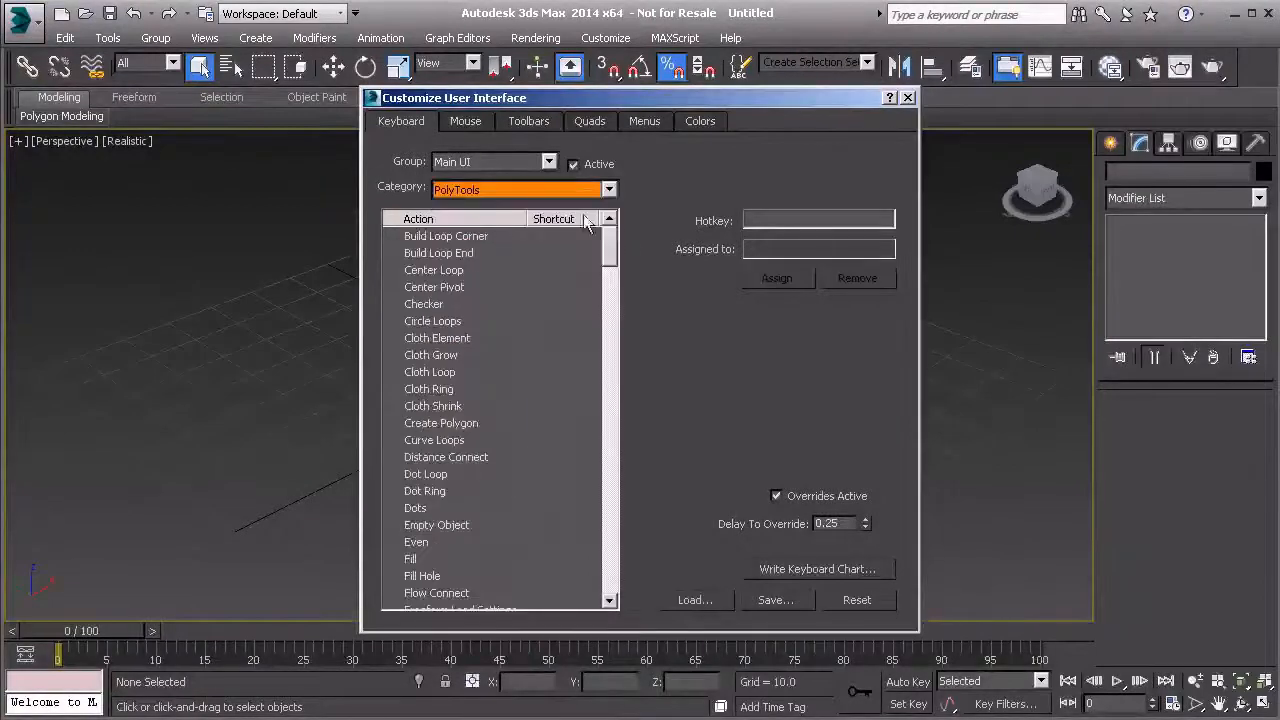
drag(611, 246, 604, 420)
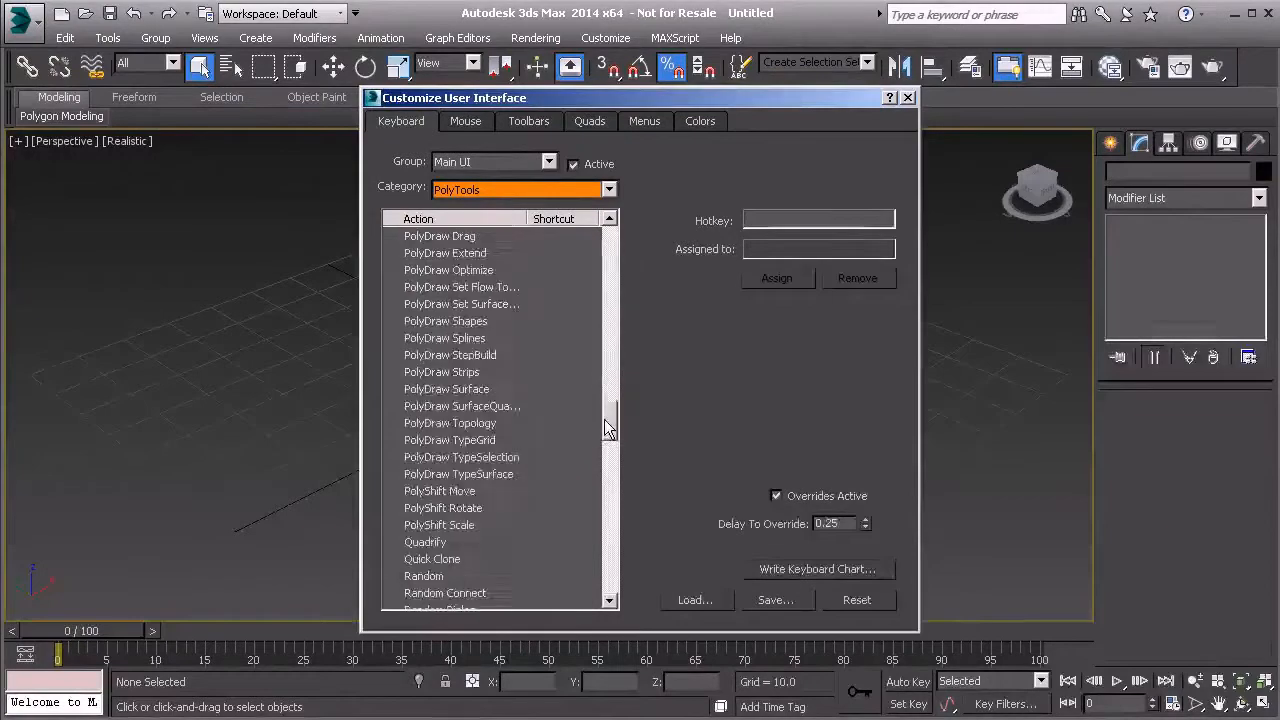
click(440, 256)
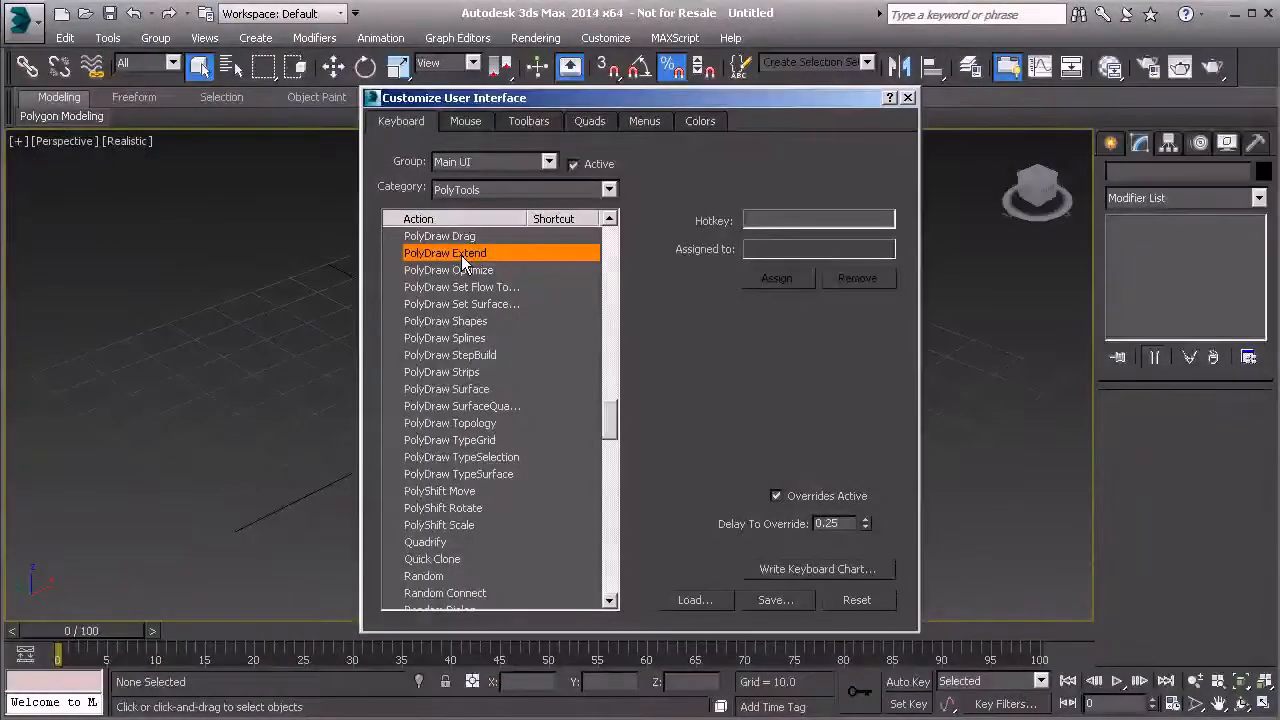
click(750, 219)
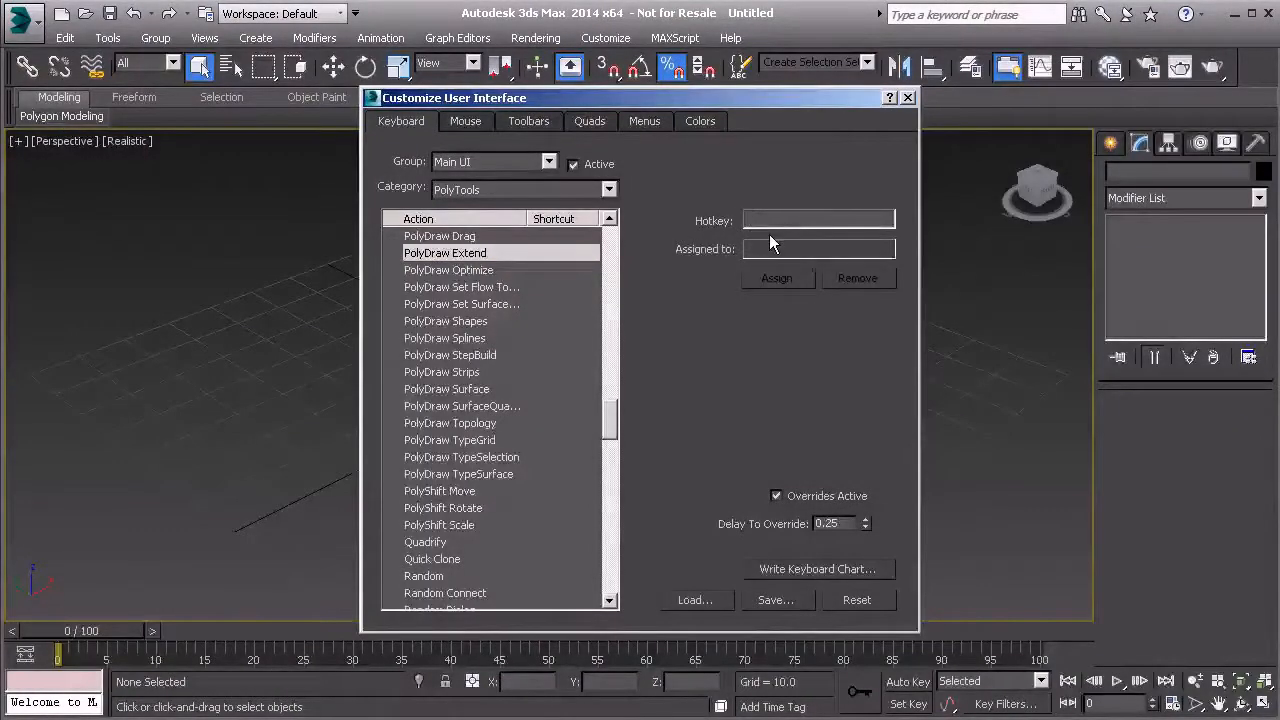
key(ctrl)
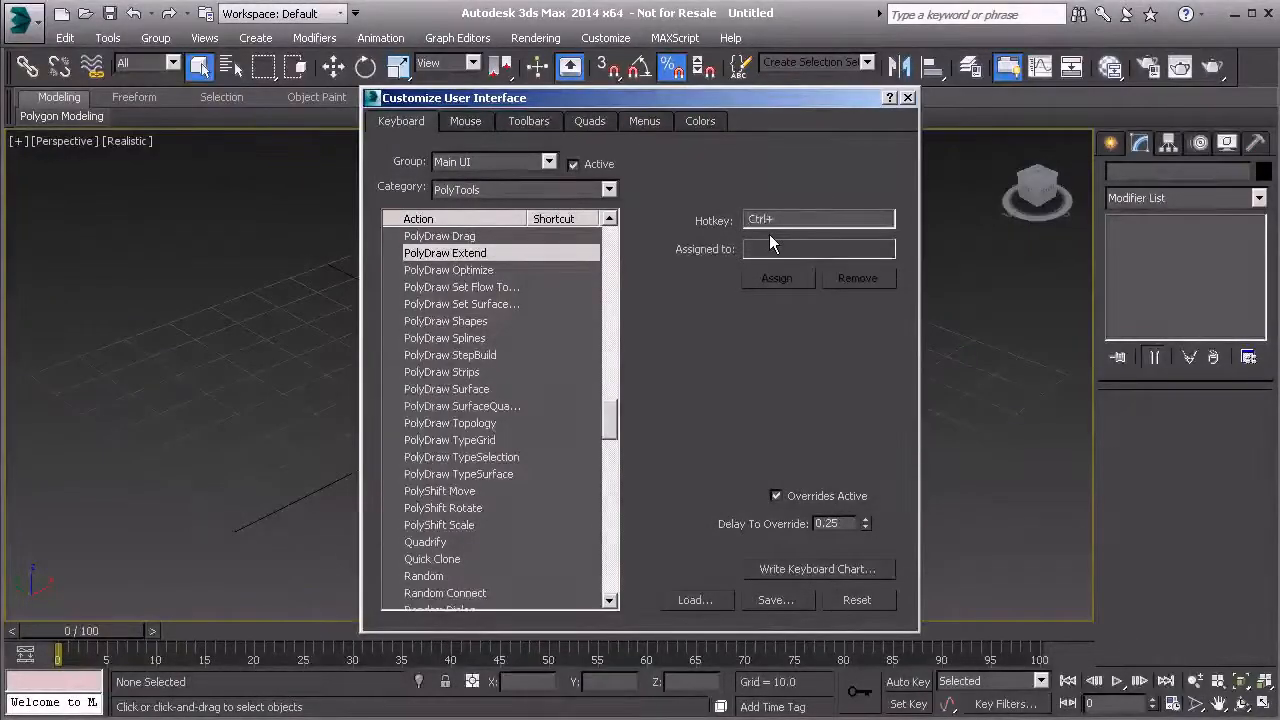
key(ctrl+shift)
key(ctrl+shift+alt)
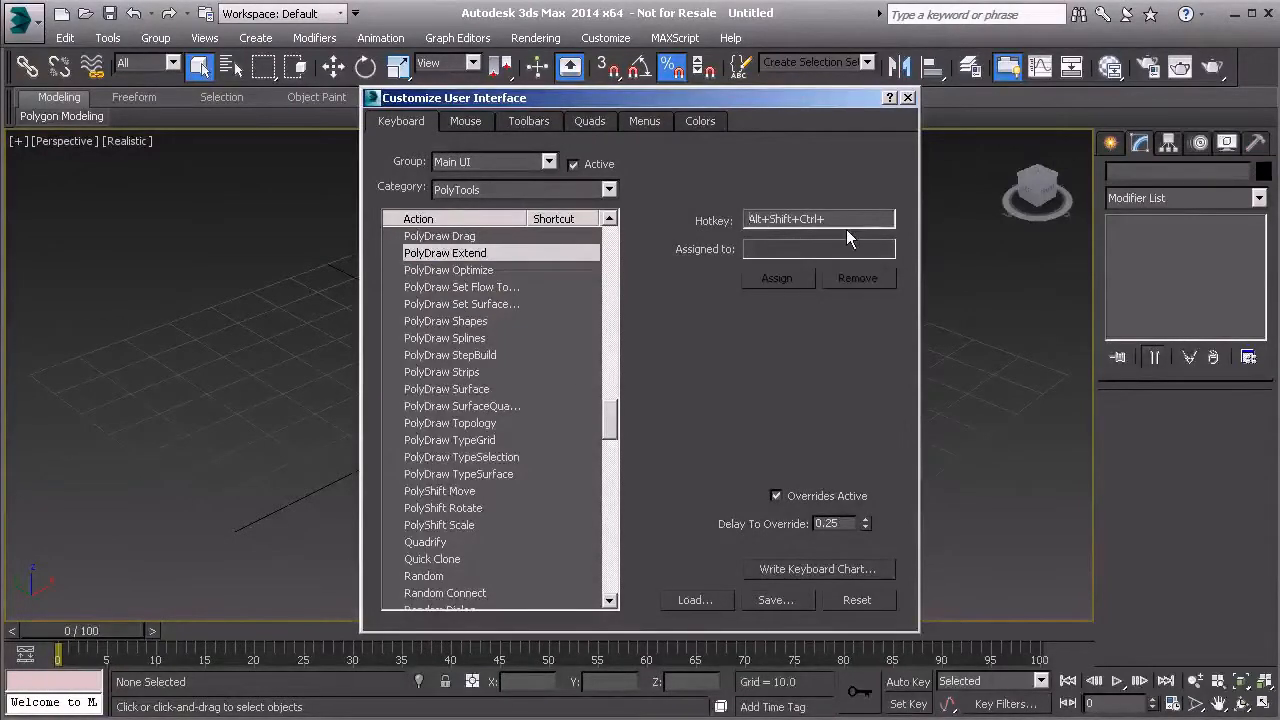
key(ctrl+alt+shift+x)
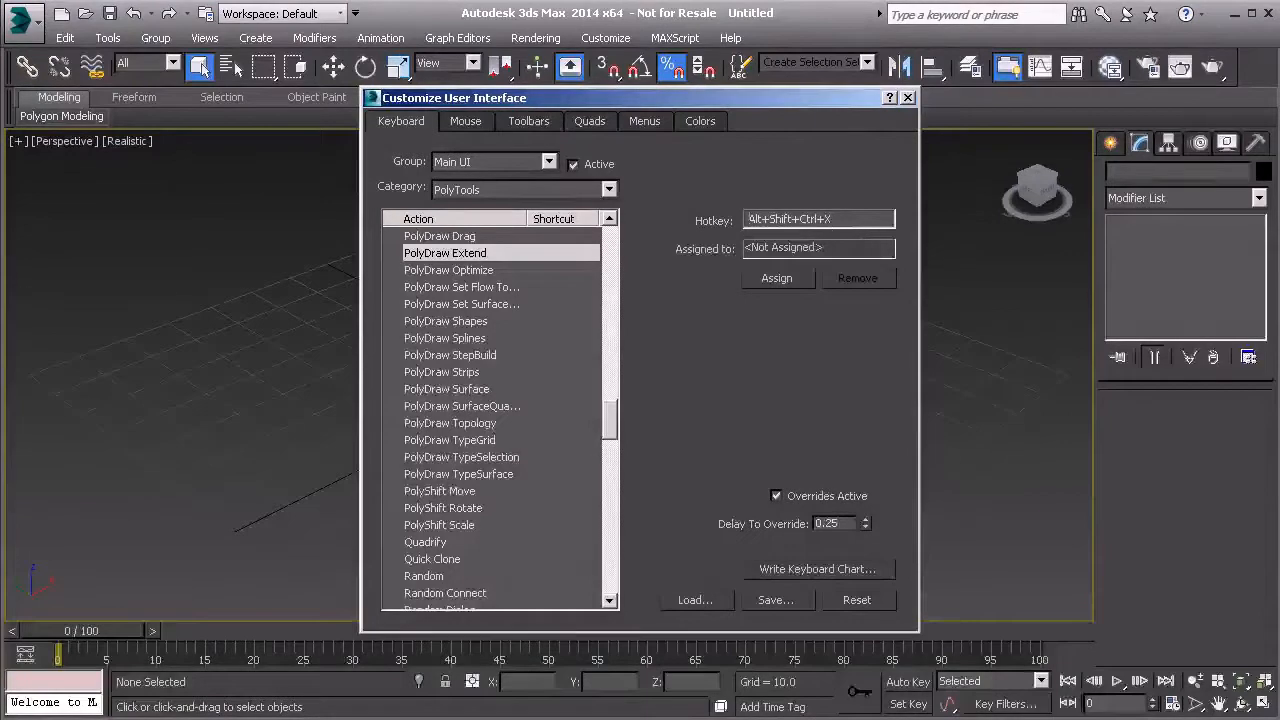
click(770, 278)
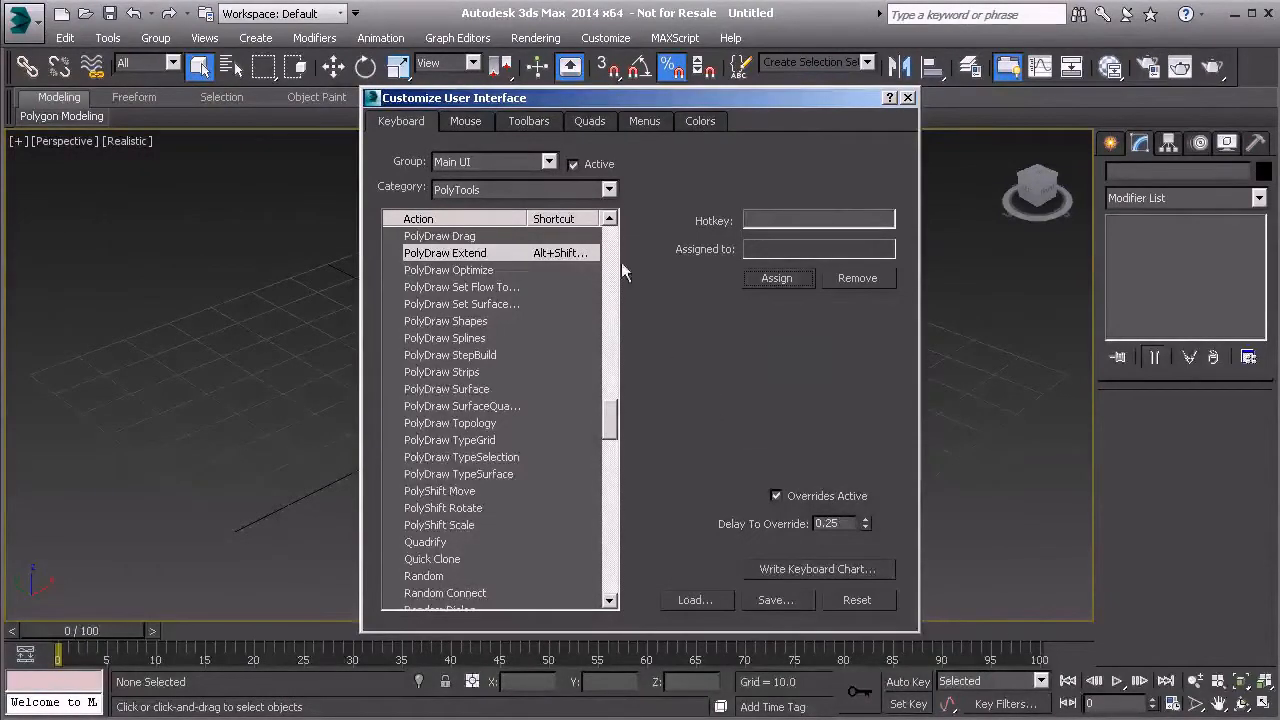
- Assign the hotkey Alt+V to the Overlapping Vertices Checker action in the xView category
click(609, 191)
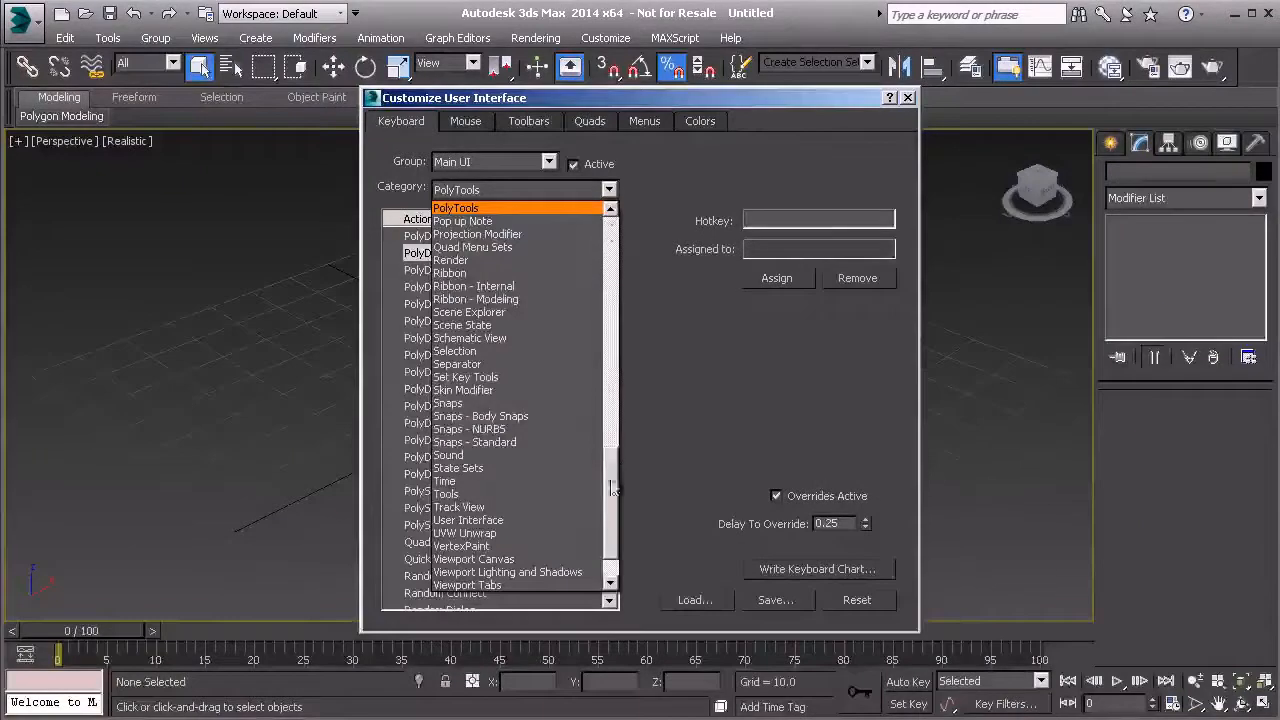
scroll(613, 478, down, 2)
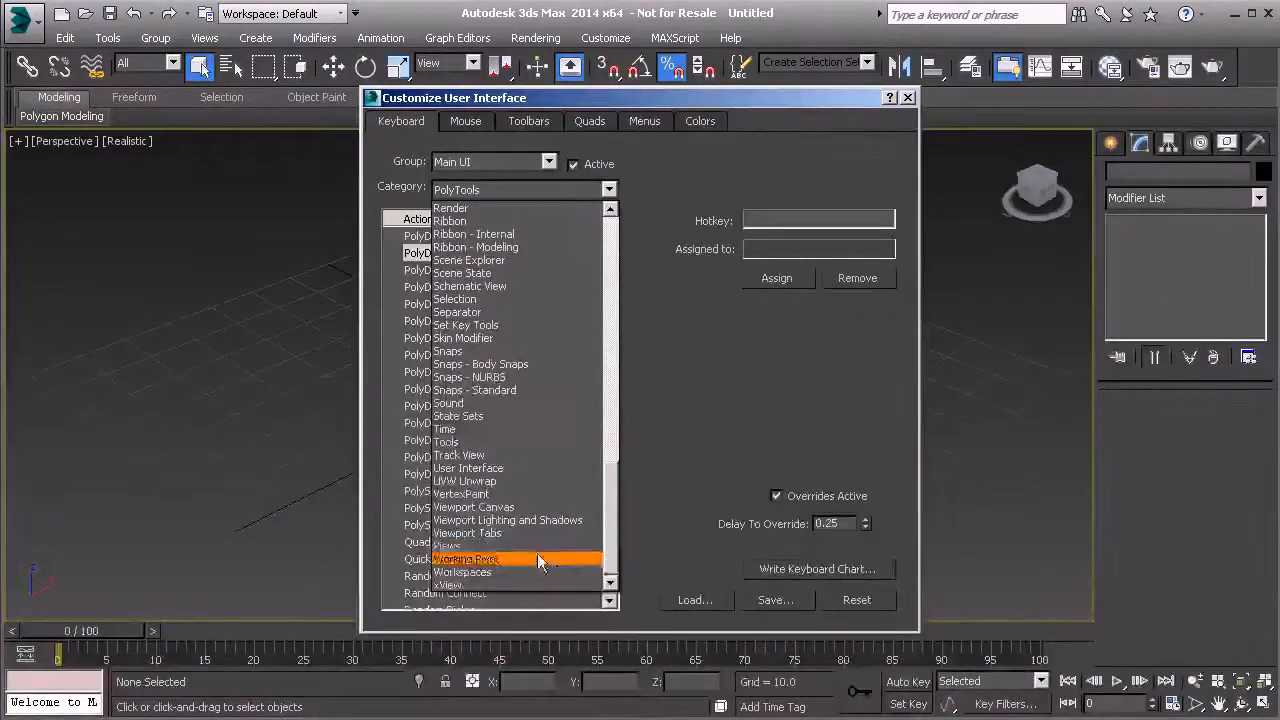
click(471, 594)
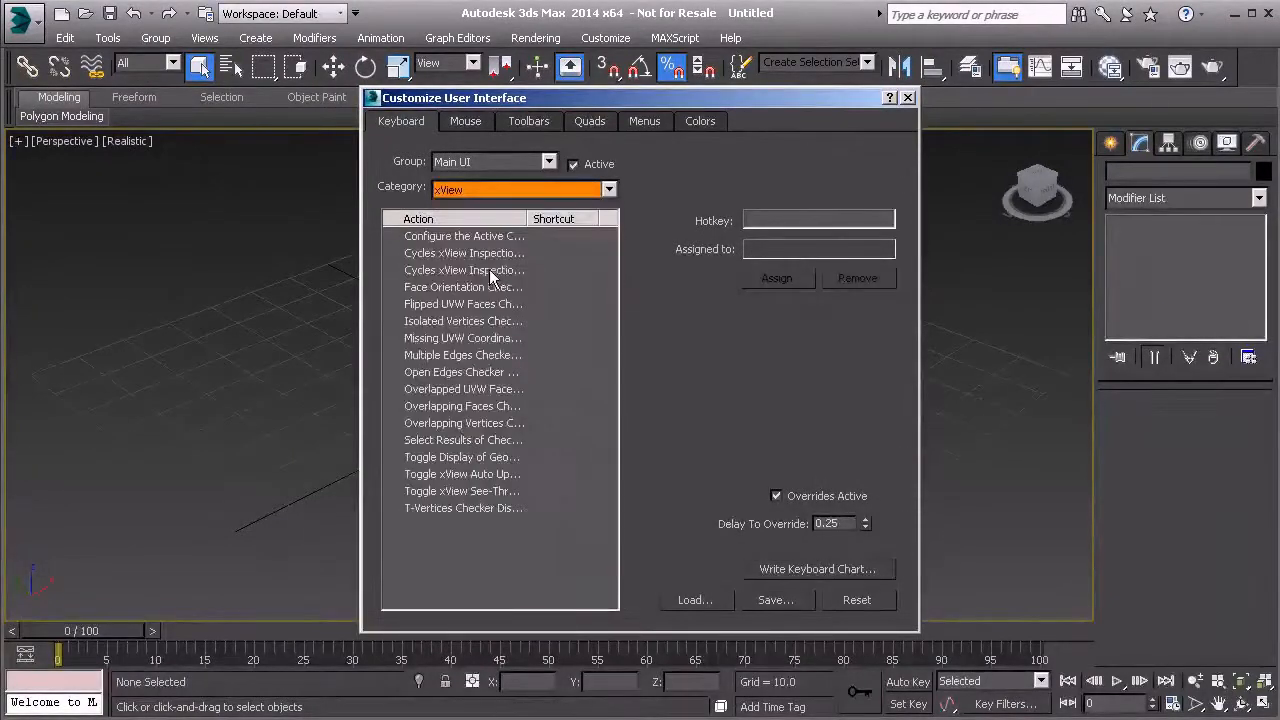
click(470, 428)
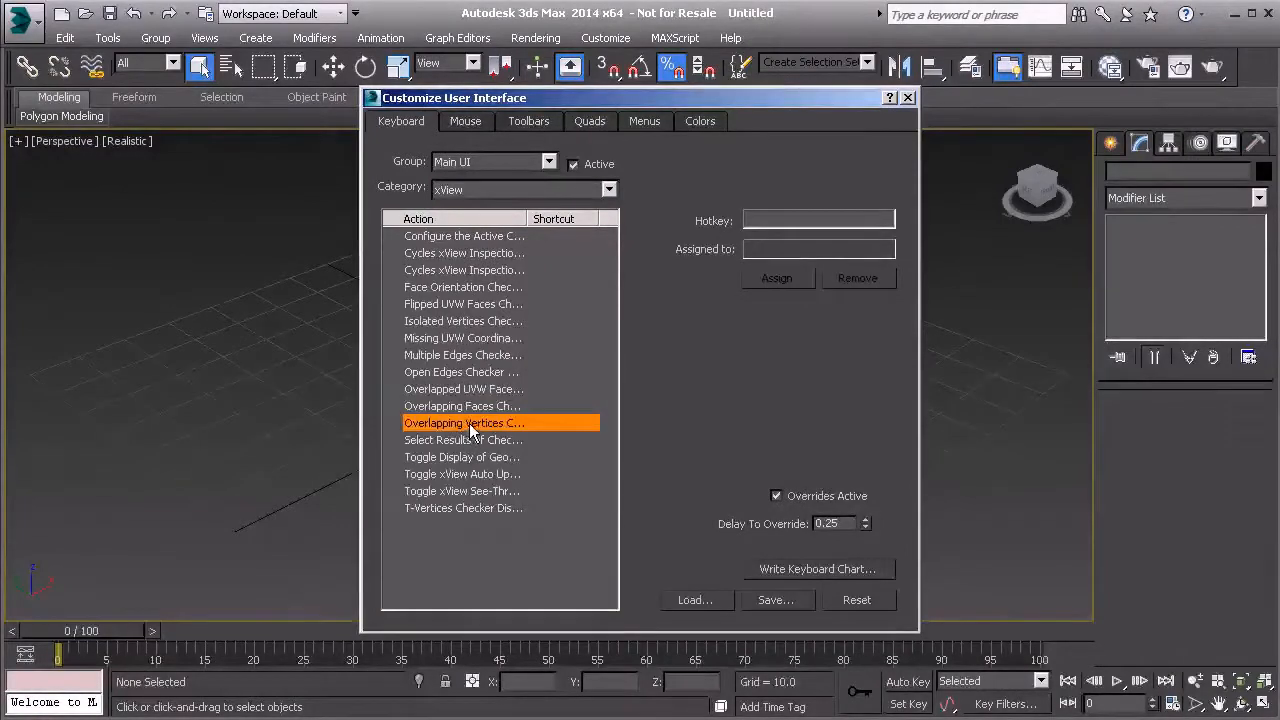
click(777, 220)
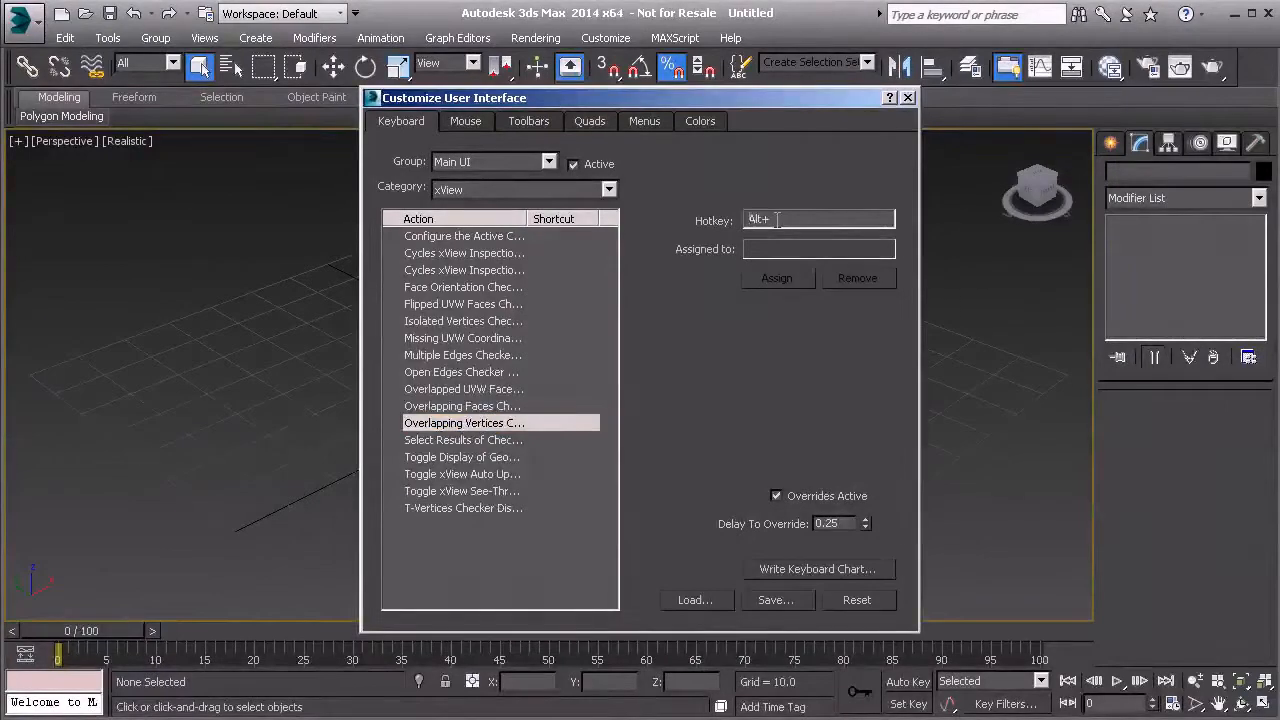
key(alt+v)
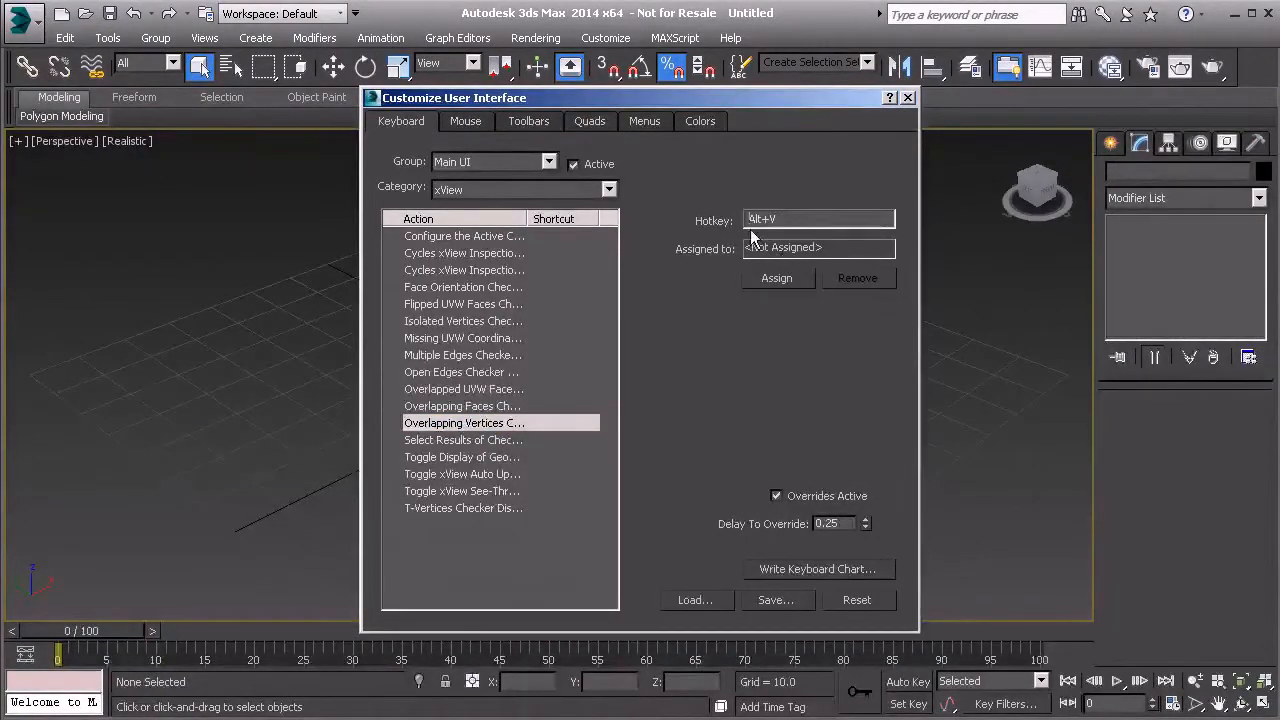
click(777, 280)
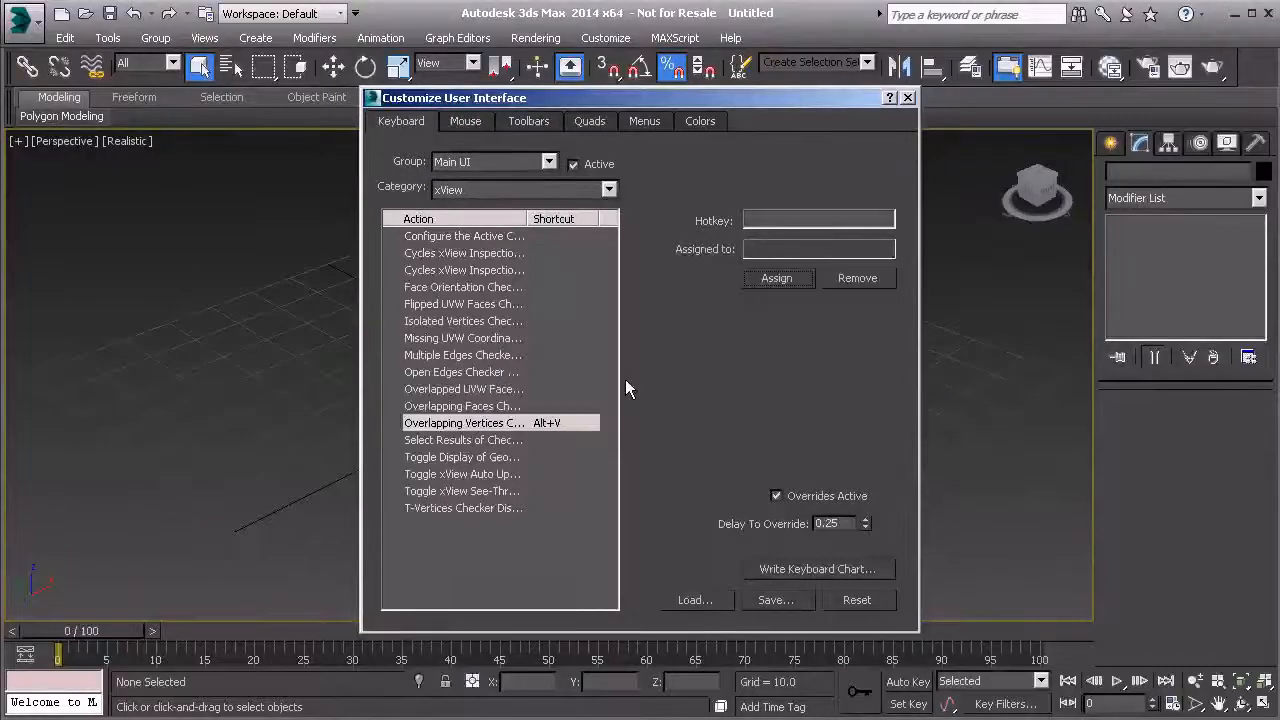
- Bring the Notepad list of custom hotkeys into view to review it, and move it out of sight again
drag(0, 0, 153, 48)
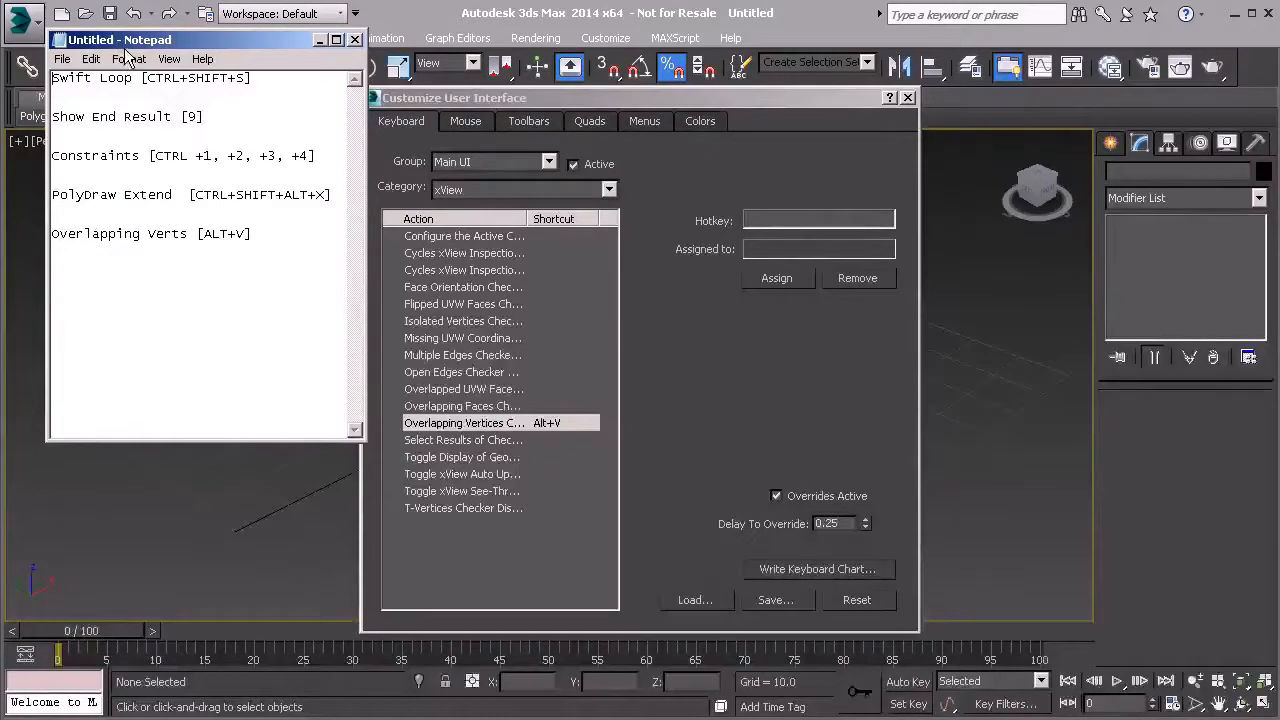
drag(128, 45, 0, 17)
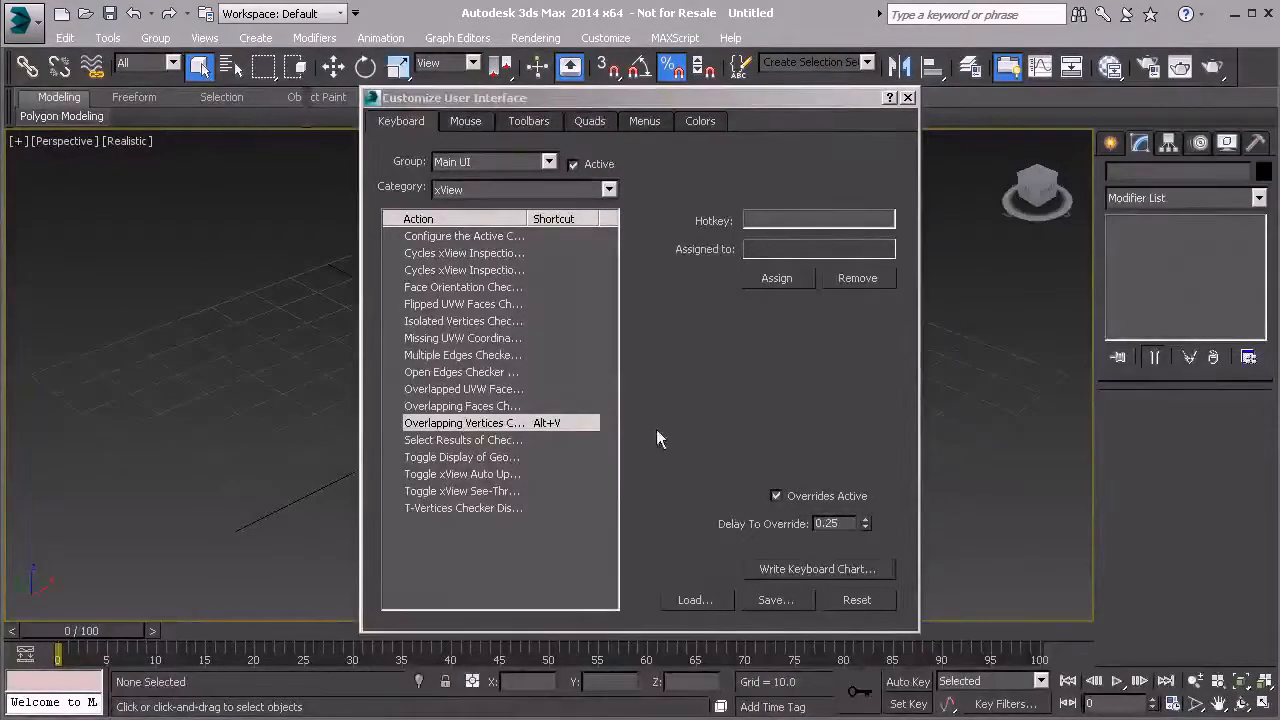
- Save the keyboard shortcuts over HighPolyModeling_UI.kbdx in the 3ds Max Files folder and close the interface customization dialog
click(771, 600)
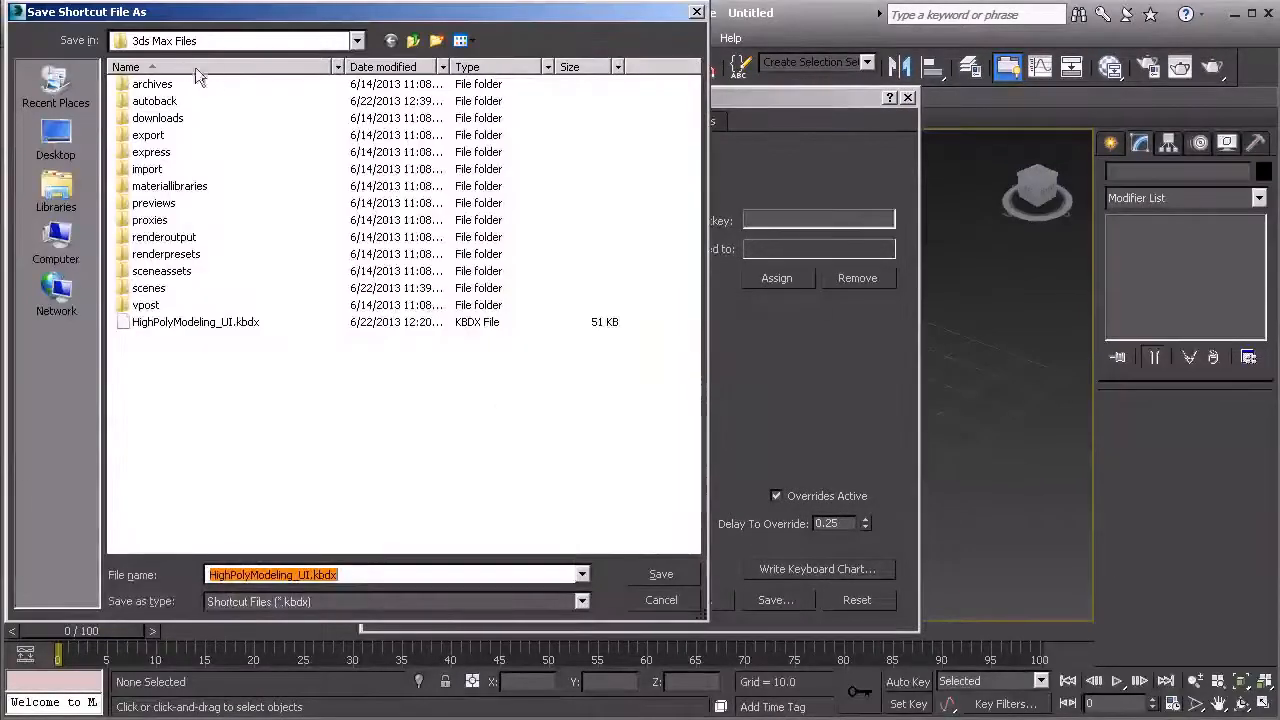
click(148, 323)
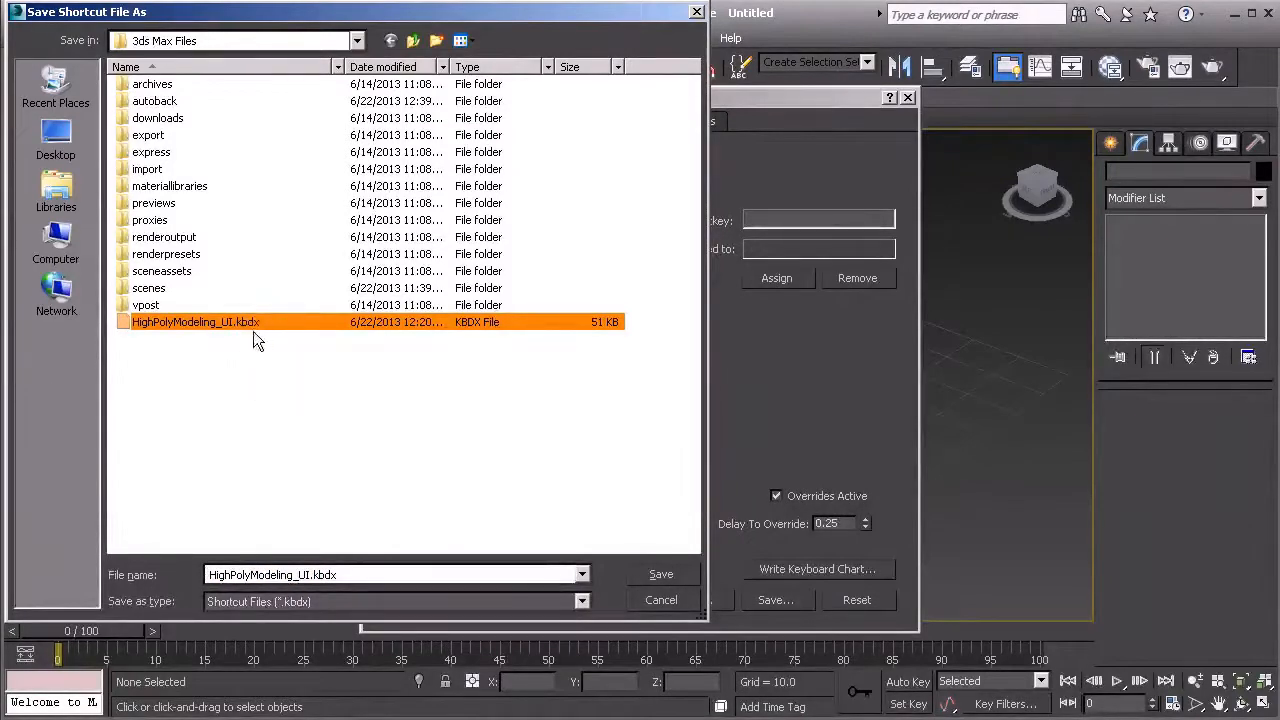
click(660, 577)
click(583, 451)
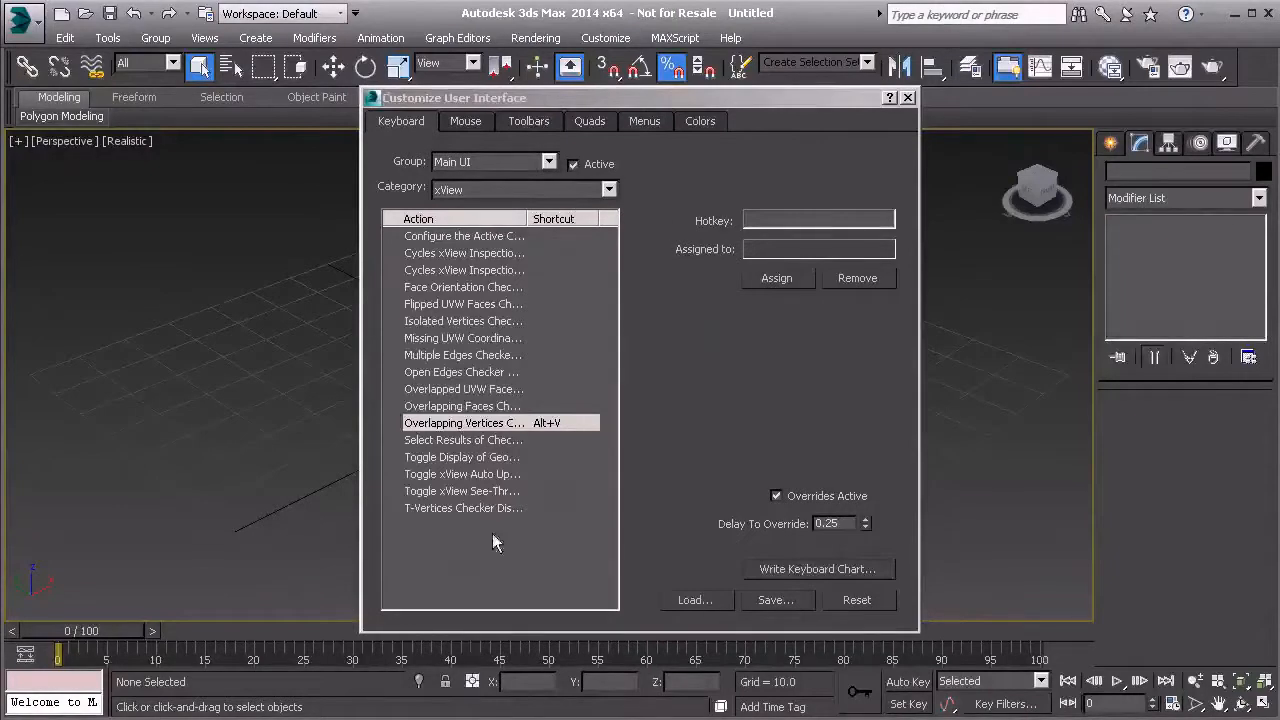
click(907, 98)
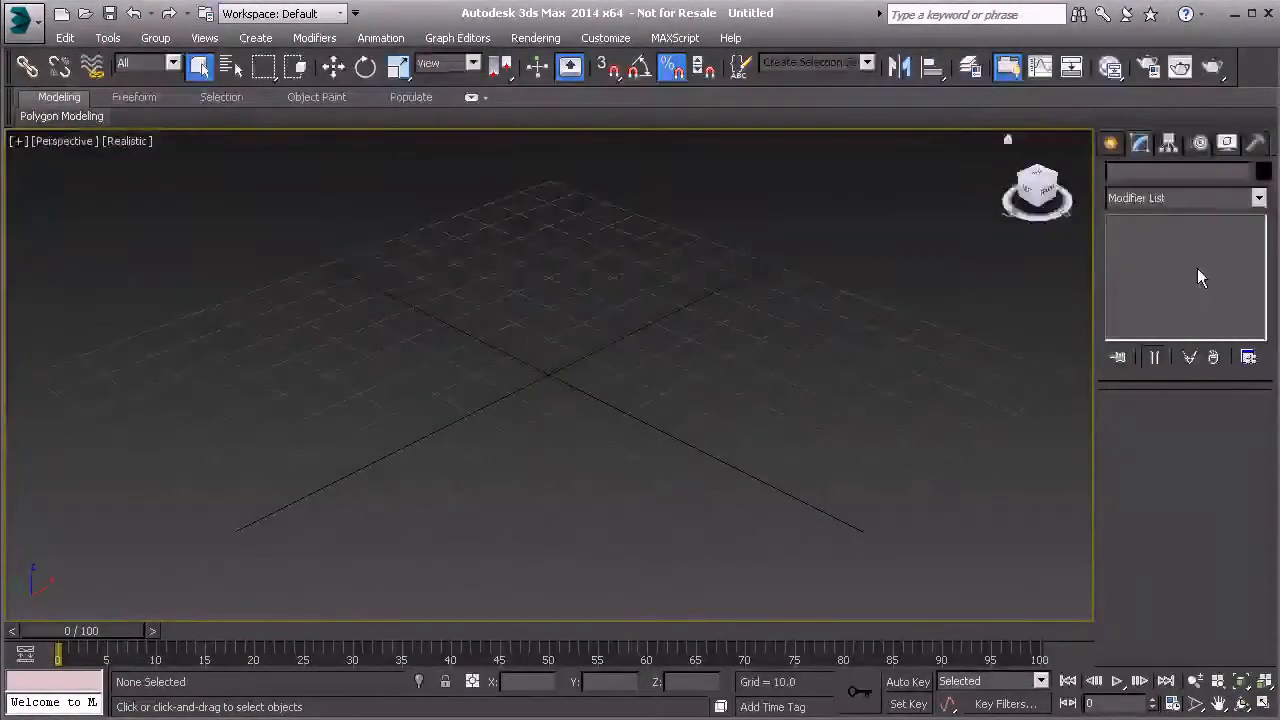
- Open the modifier set configuration and look through the Animation Modifiers, Mesh Editing, Selection Modifiers and Surface Modifiers sets
click(1250, 360)
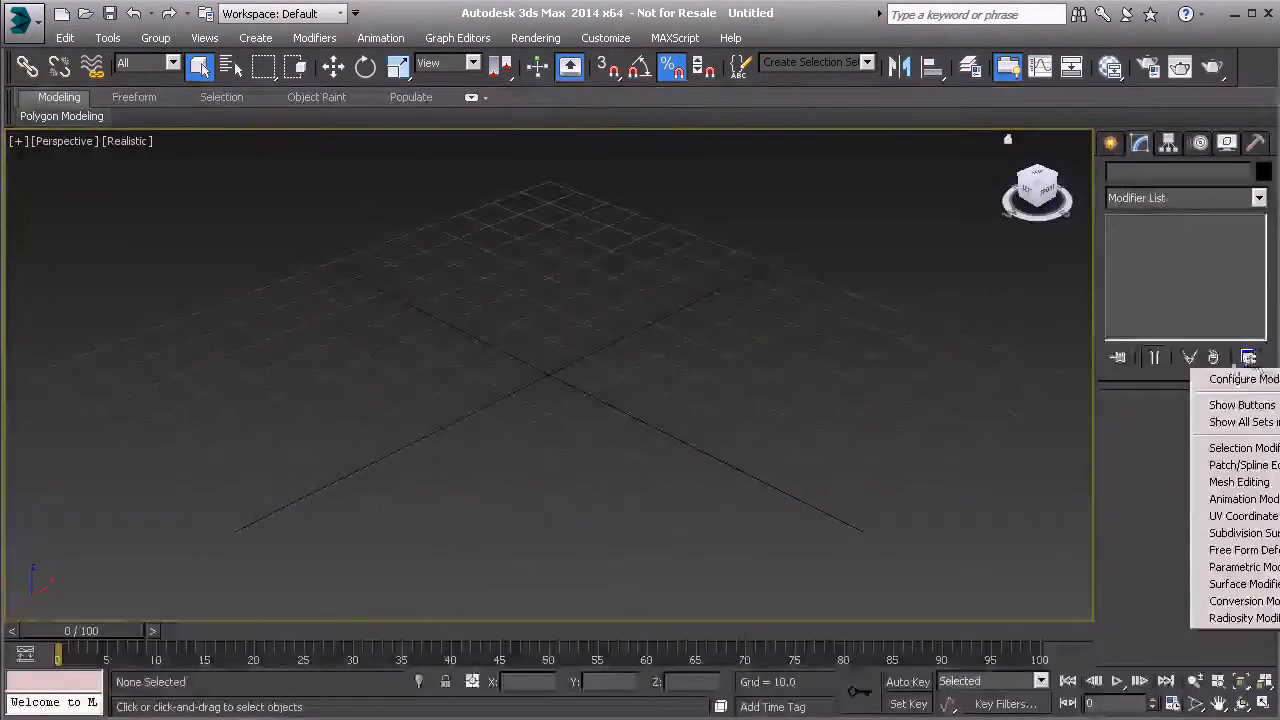
click(1240, 380)
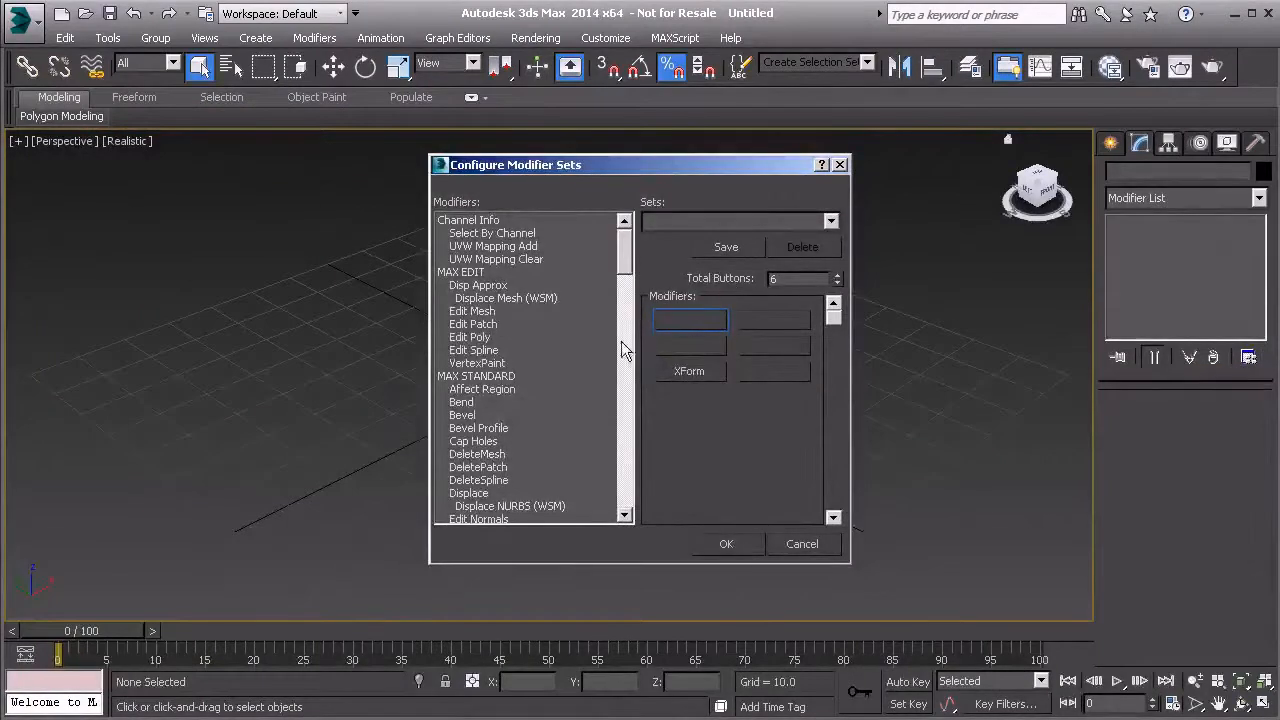
click(830, 221)
click(672, 245)
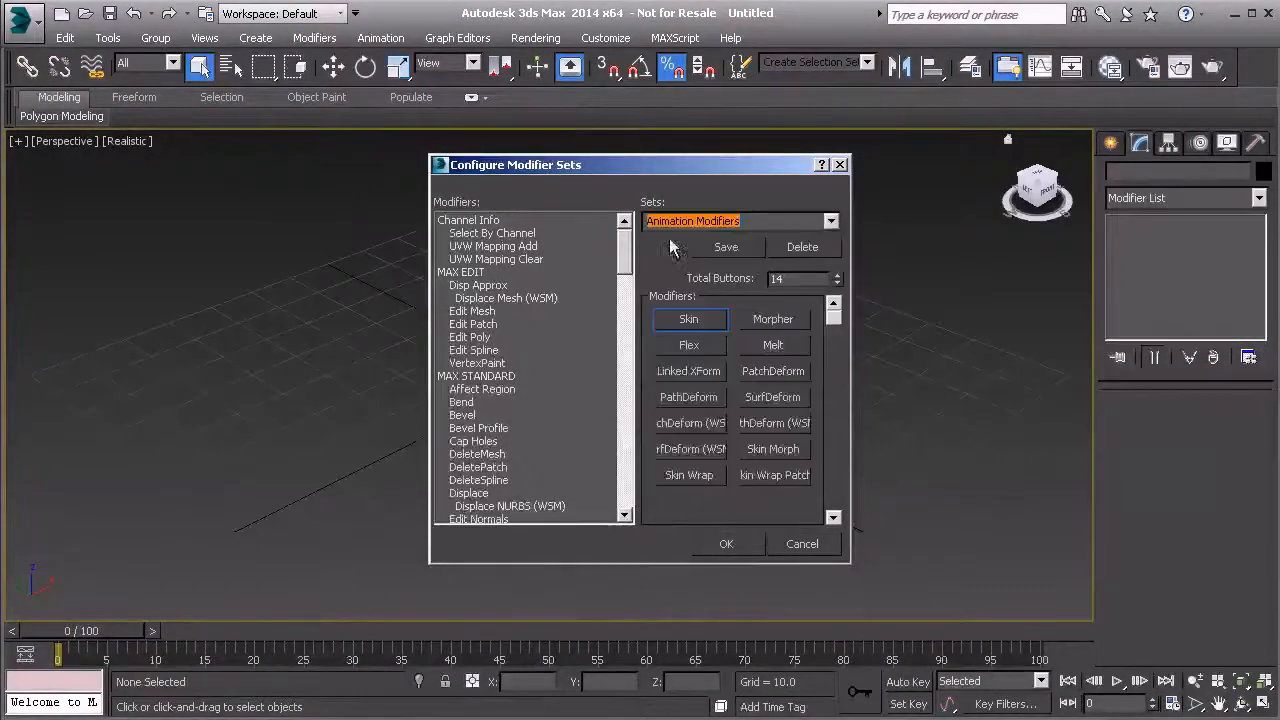
click(830, 221)
click(748, 277)
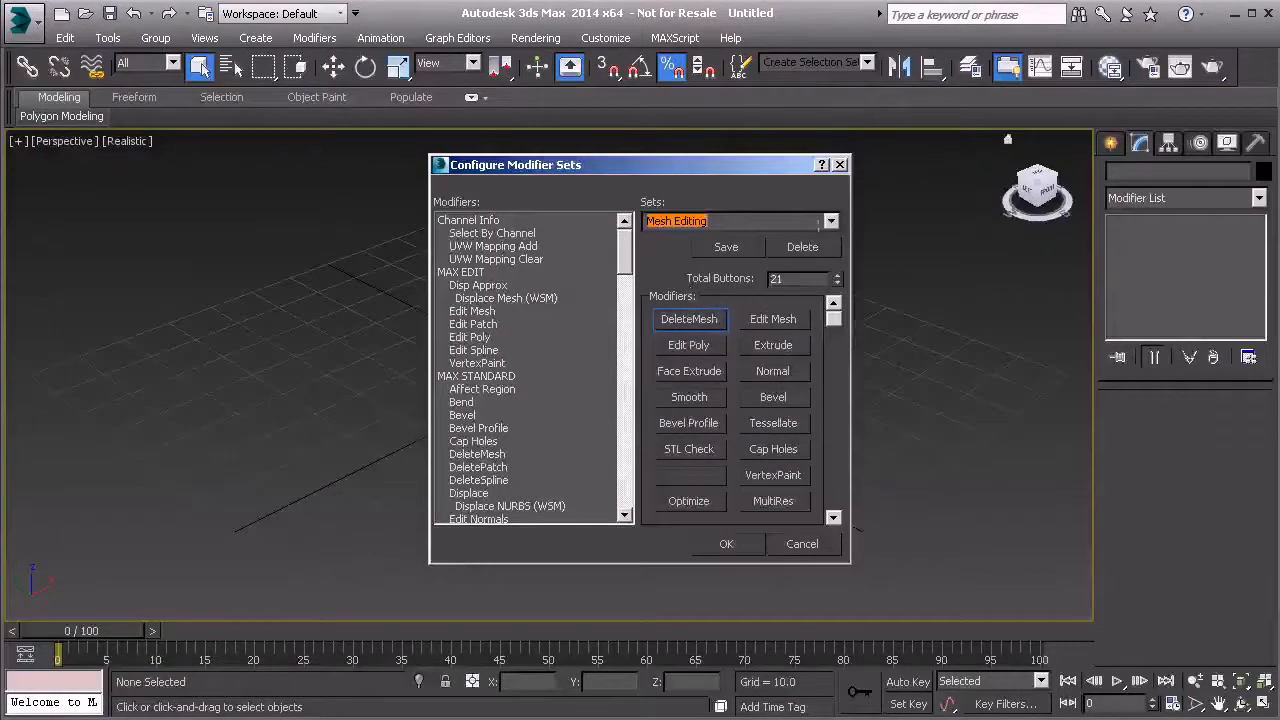
click(830, 221)
click(715, 324)
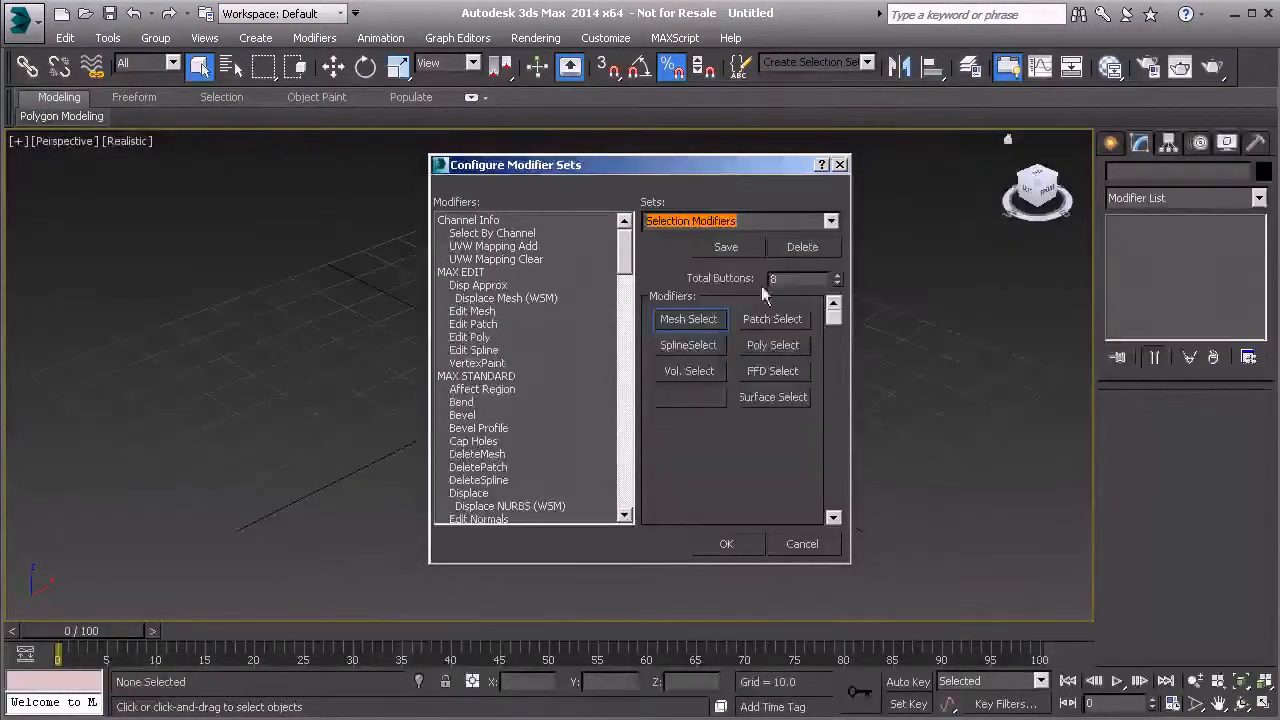
click(830, 221)
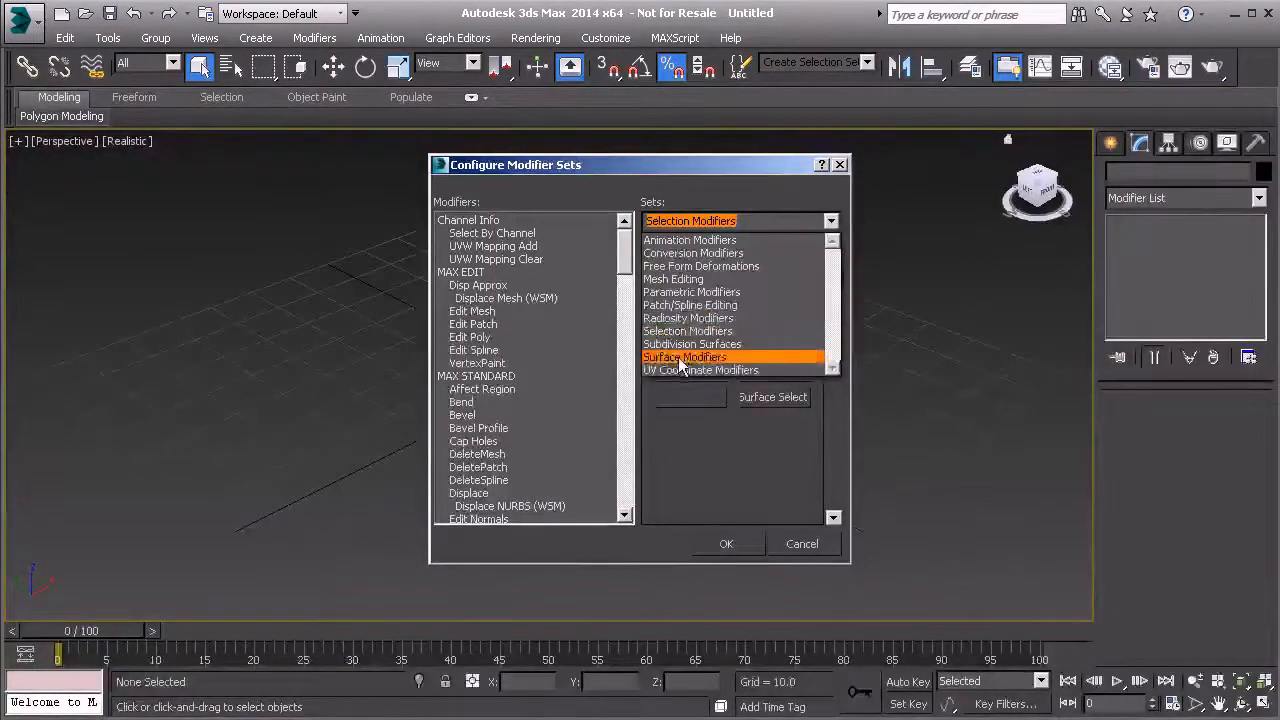
click(680, 357)
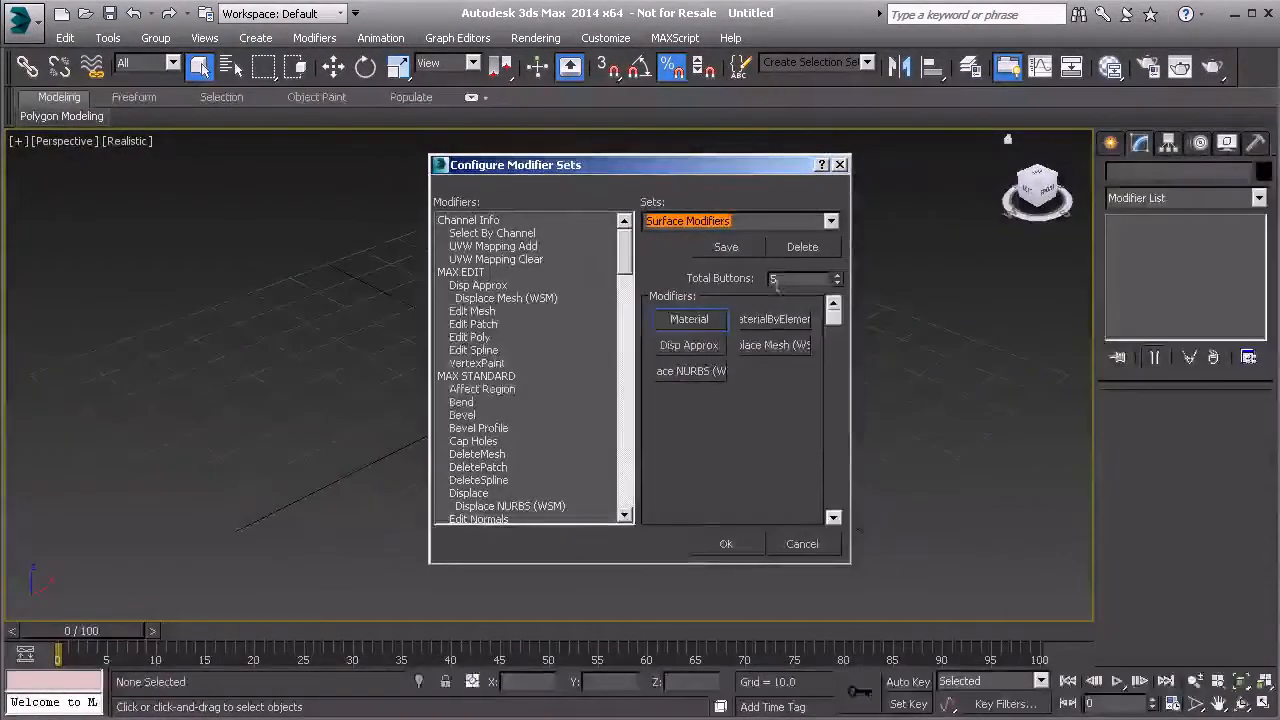
- Load the Animation Modifiers set as a starting point and reduce its total number of buttons to 6
click(831, 220)
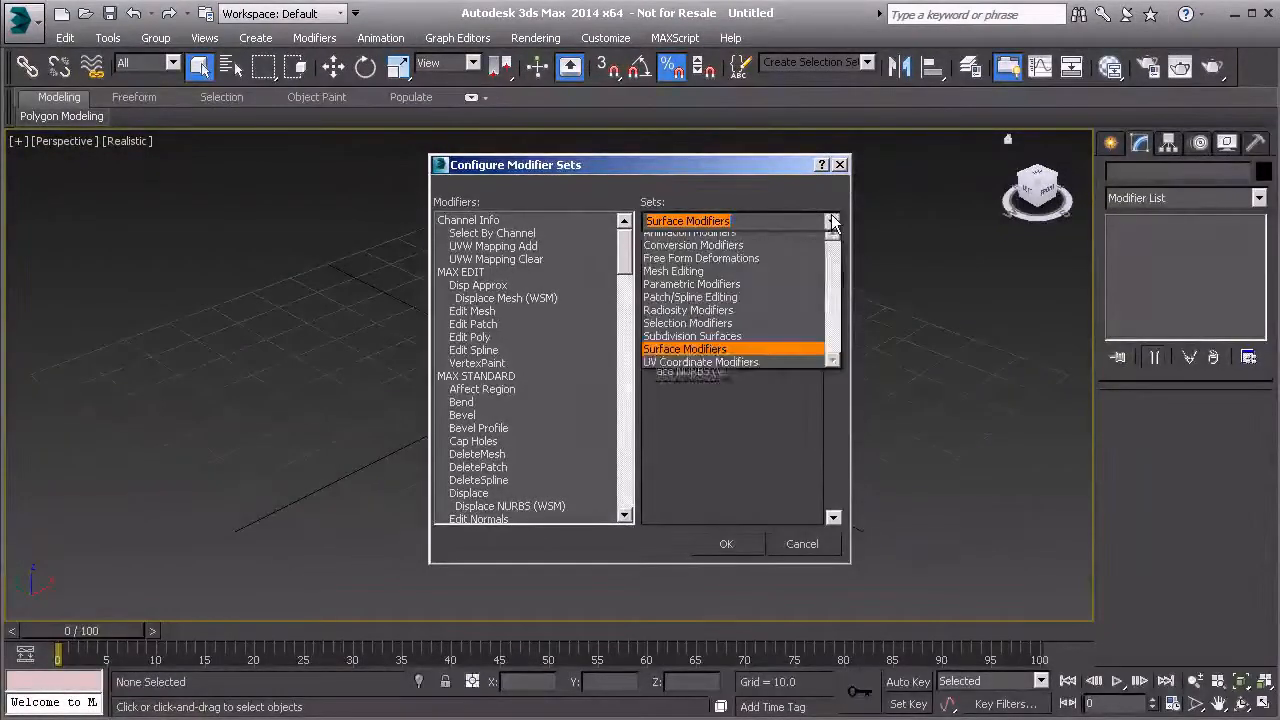
click(703, 241)
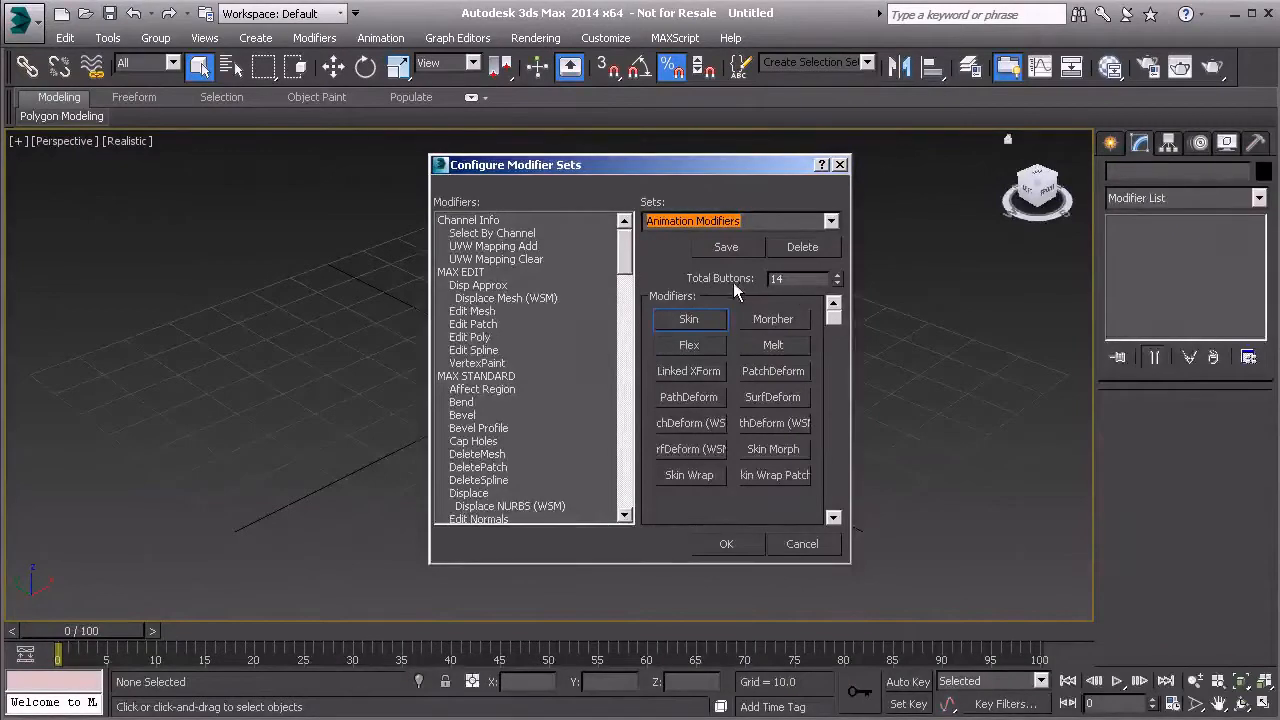
click(837, 283)
click(837, 283)
click(837, 283)
click(837, 283)
click(837, 283)
click(837, 283)
click(837, 283)
click(837, 283)
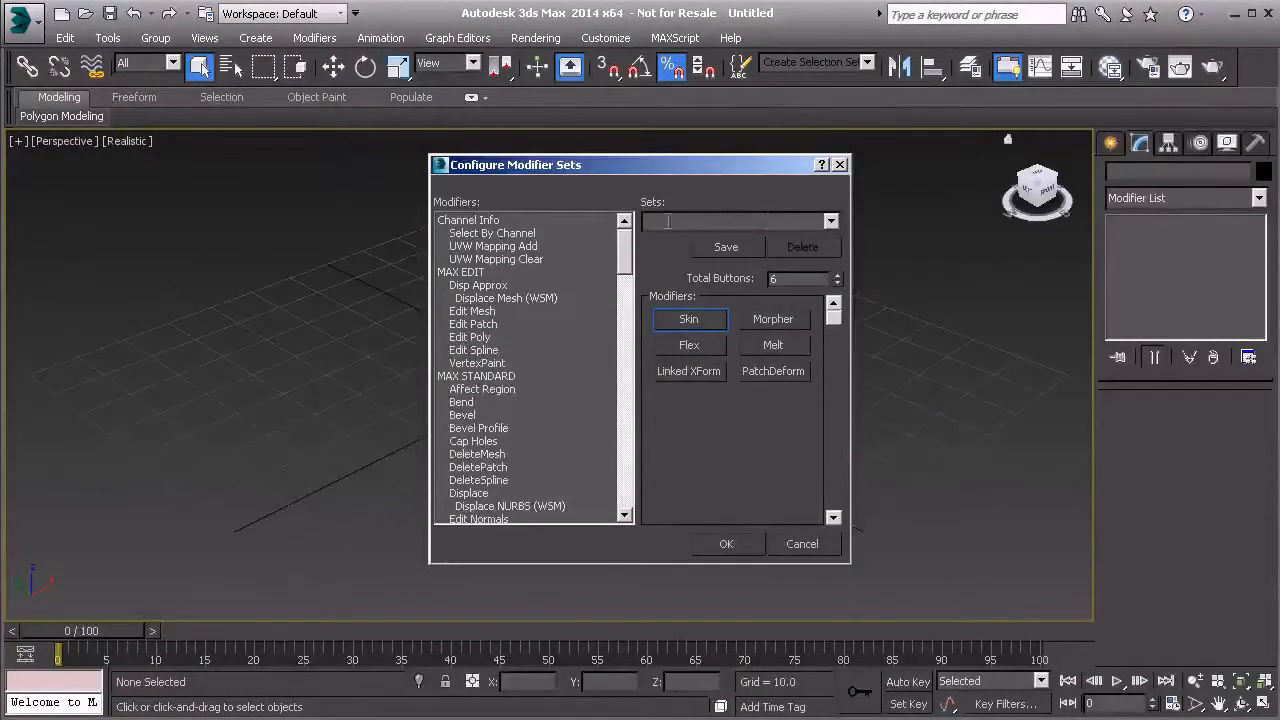
- Clear the modifiers from all six buttons: Skin, Flex, Linked XForm, Morpher, Melt and PatchDeform
drag(680, 319, 560, 330)
drag(689, 345, 560, 345)
drag(689, 371, 560, 371)
drag(772, 319, 570, 330)
drag(772, 345, 589, 349)
drag(766, 371, 567, 370)
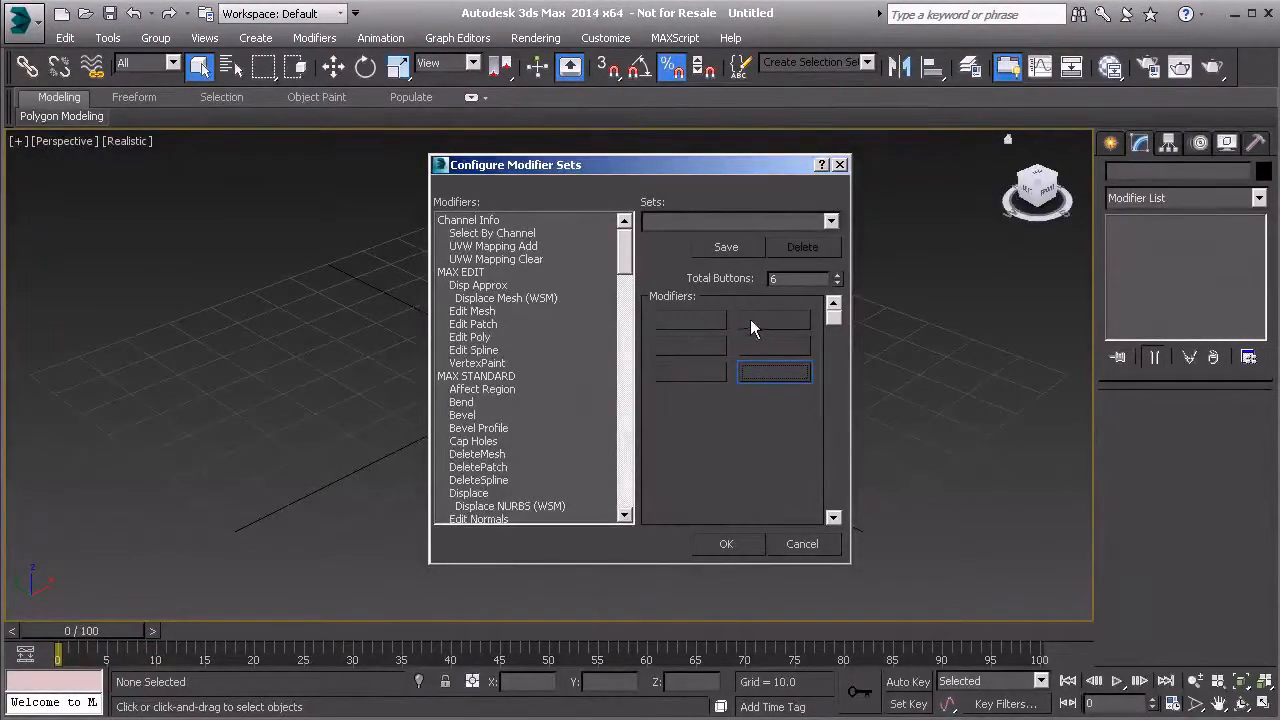
- Fill the three buttons of the set's first column with the Symmetry, Shell and TurboSmooth modifiers
drag(625, 260, 624, 355)
drag(488, 370, 678, 326)
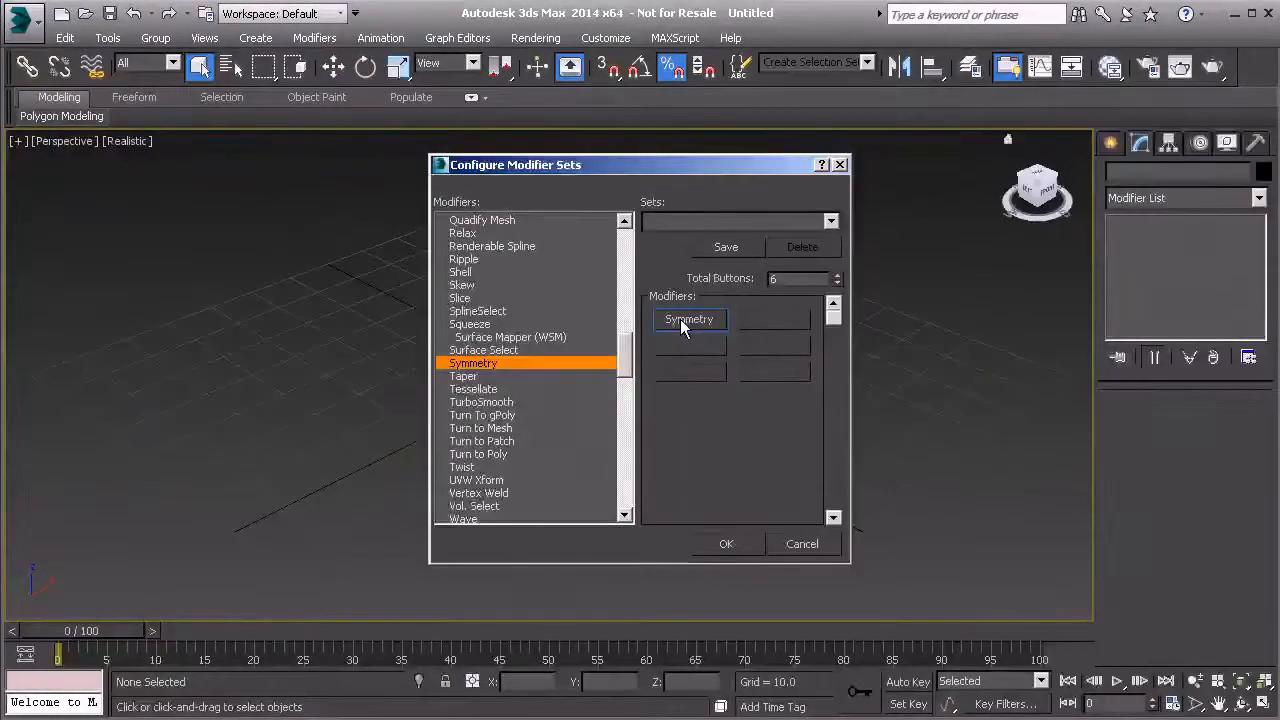
drag(465, 273, 689, 346)
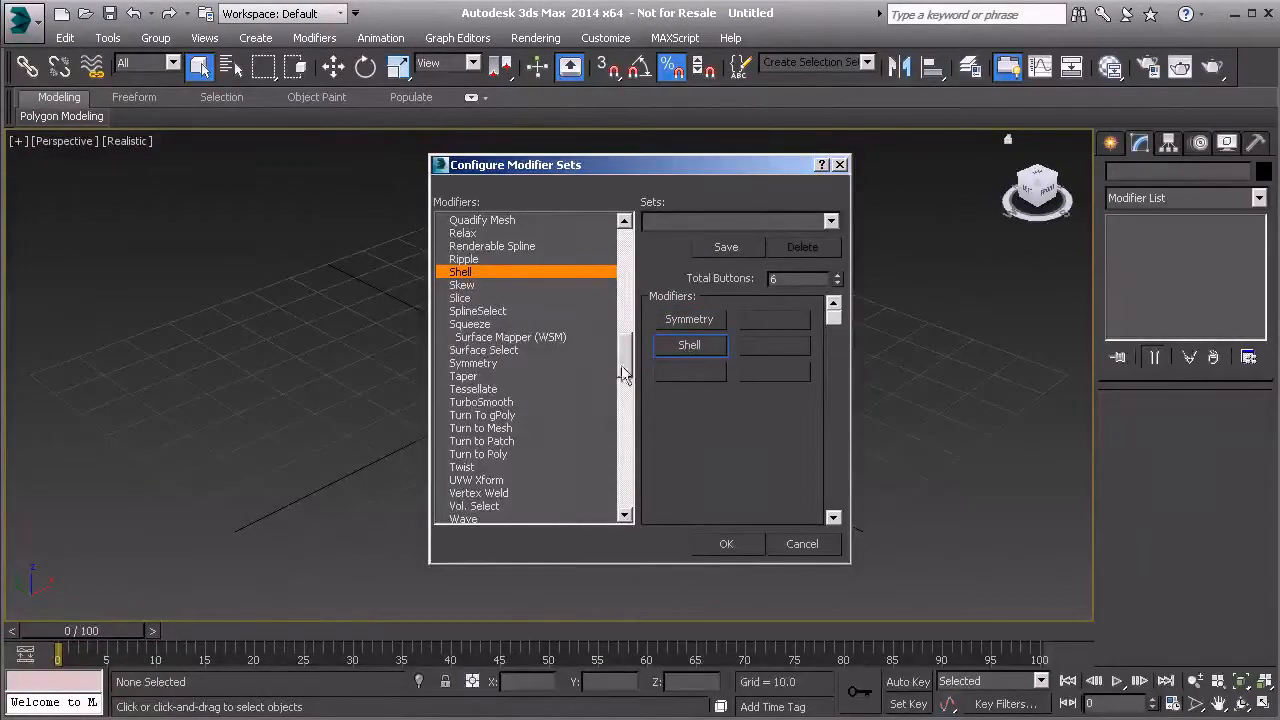
scroll(500, 350, down, 2)
drag(497, 340, 623, 352)
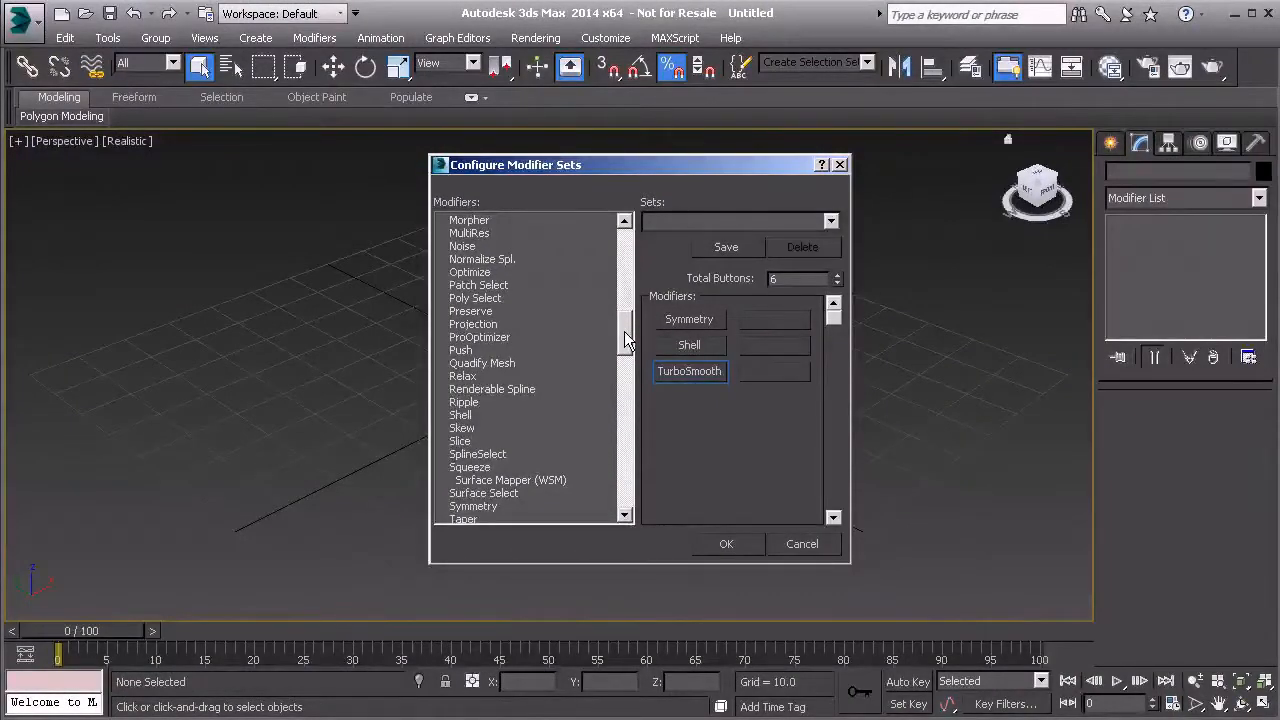
- Fill the three buttons of the set's second column with the Edit Poly, Edit Normals and XForm modifiers
drag(624, 340, 614, 248)
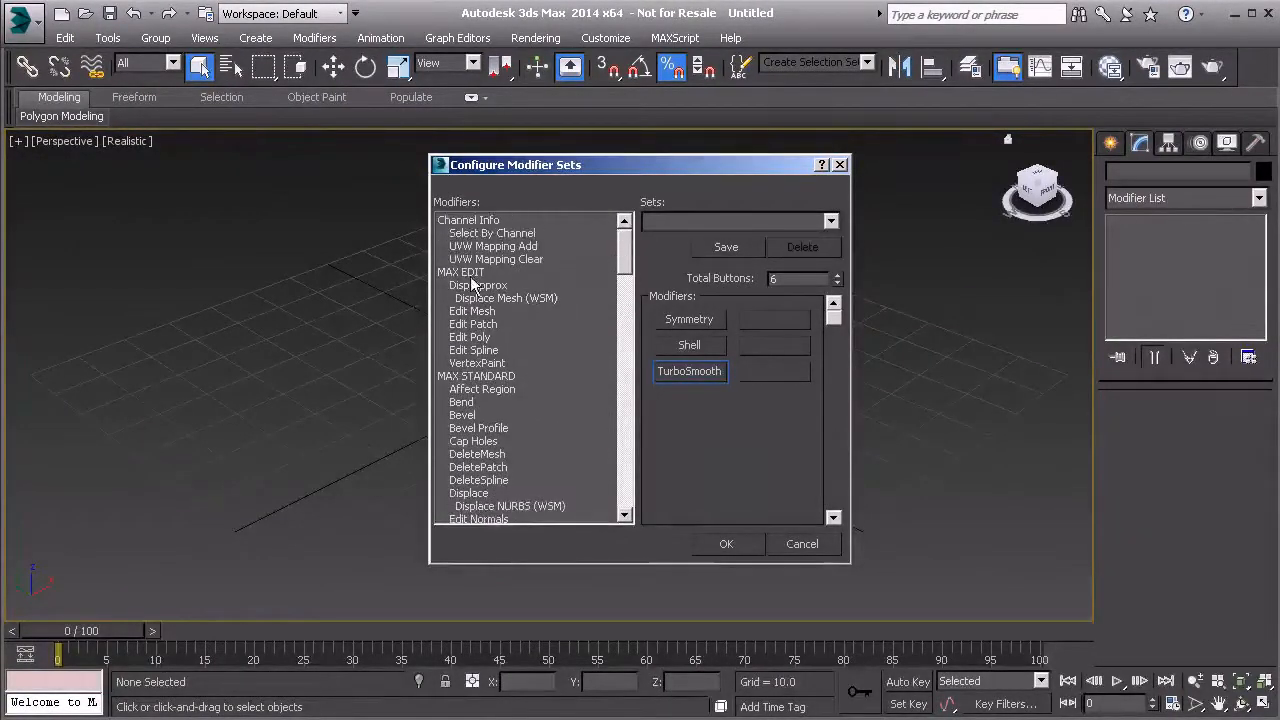
drag(474, 340, 752, 318)
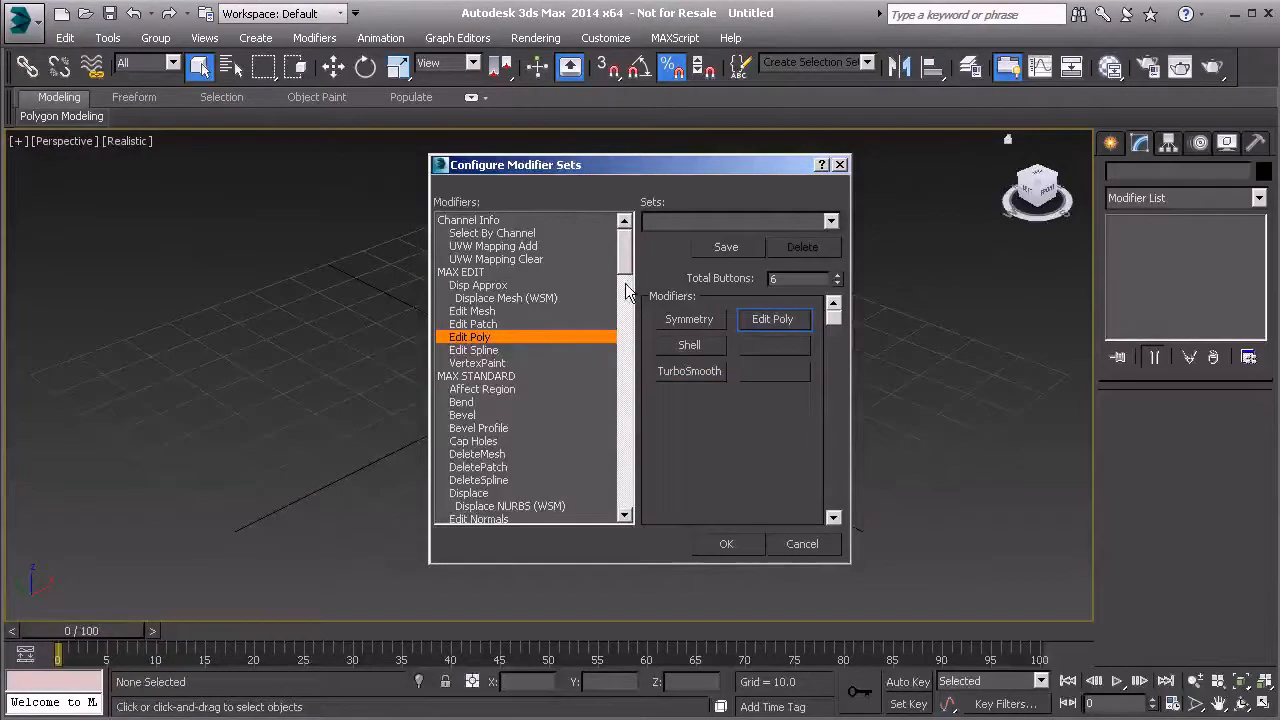
mouse_move(623, 262)
mouse_down()
mouse_move(626, 297)
mouse_move(625, 281)
mouse_up()
drag(482, 389, 770, 345)
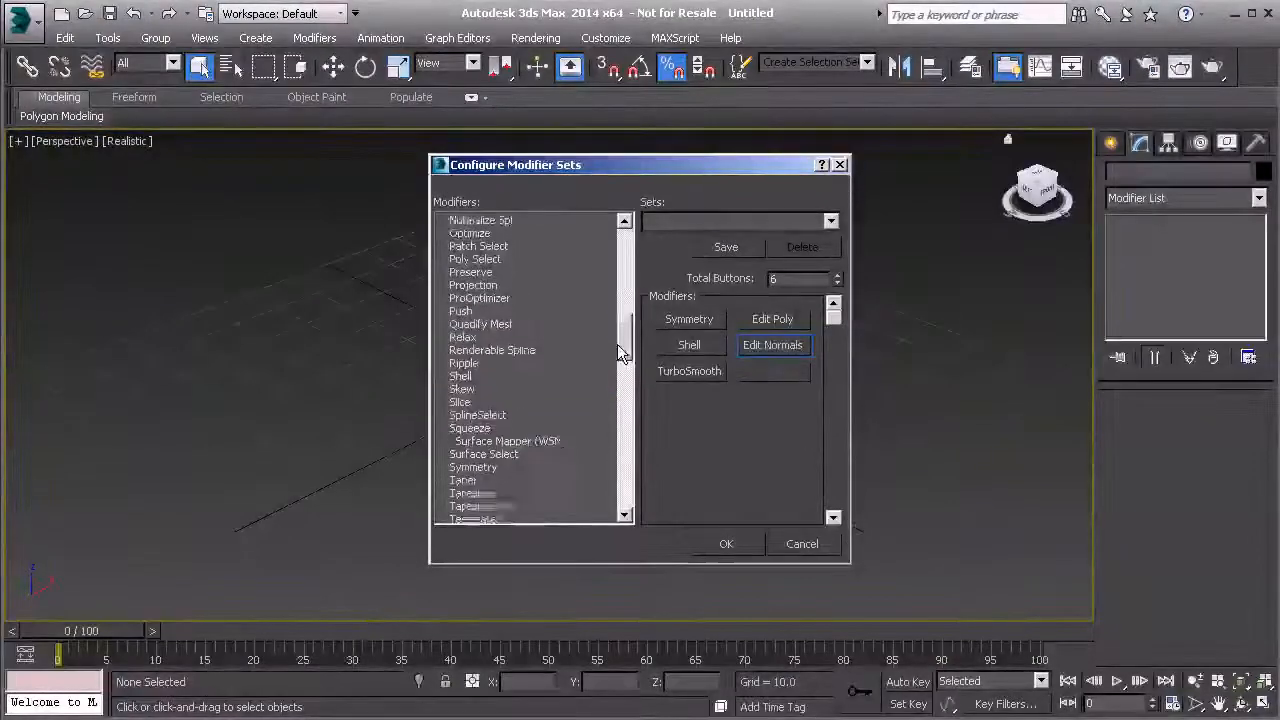
drag(617, 344, 619, 371)
drag(466, 467, 797, 390)
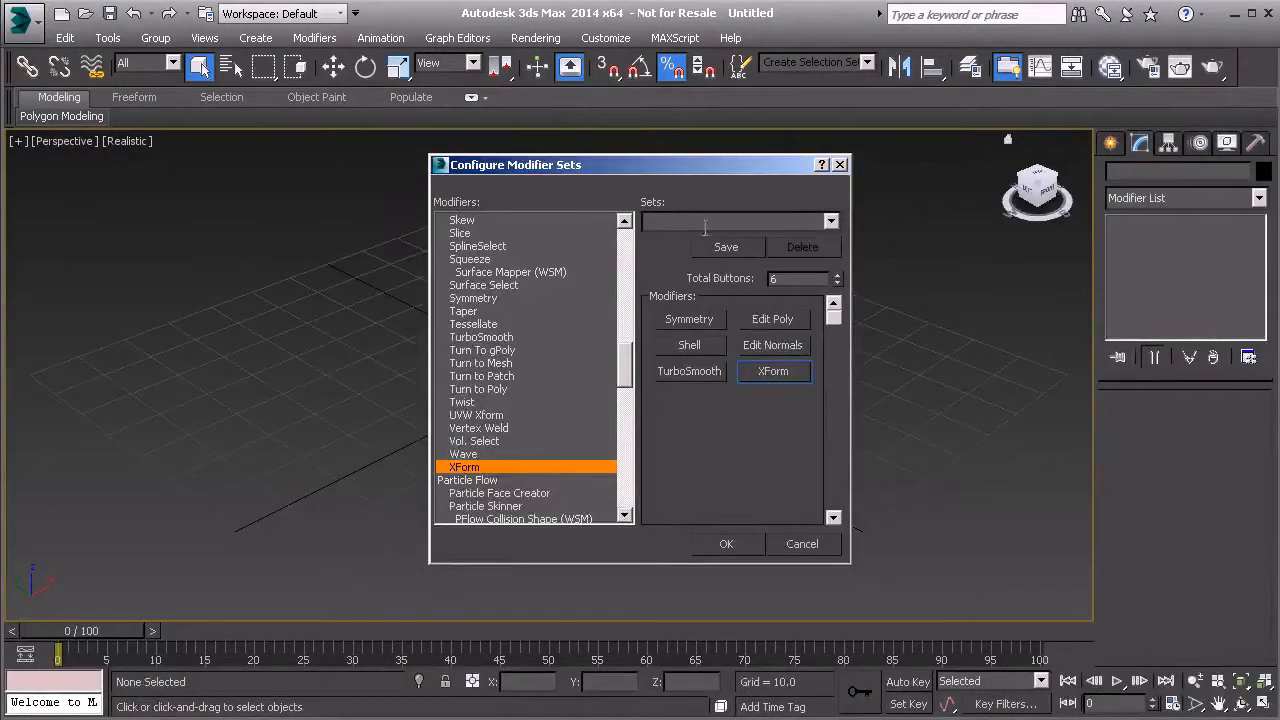
- Name the modifier set "High Poly Modeling Set", save it and accept the configuration
click(762, 221)
text(High)
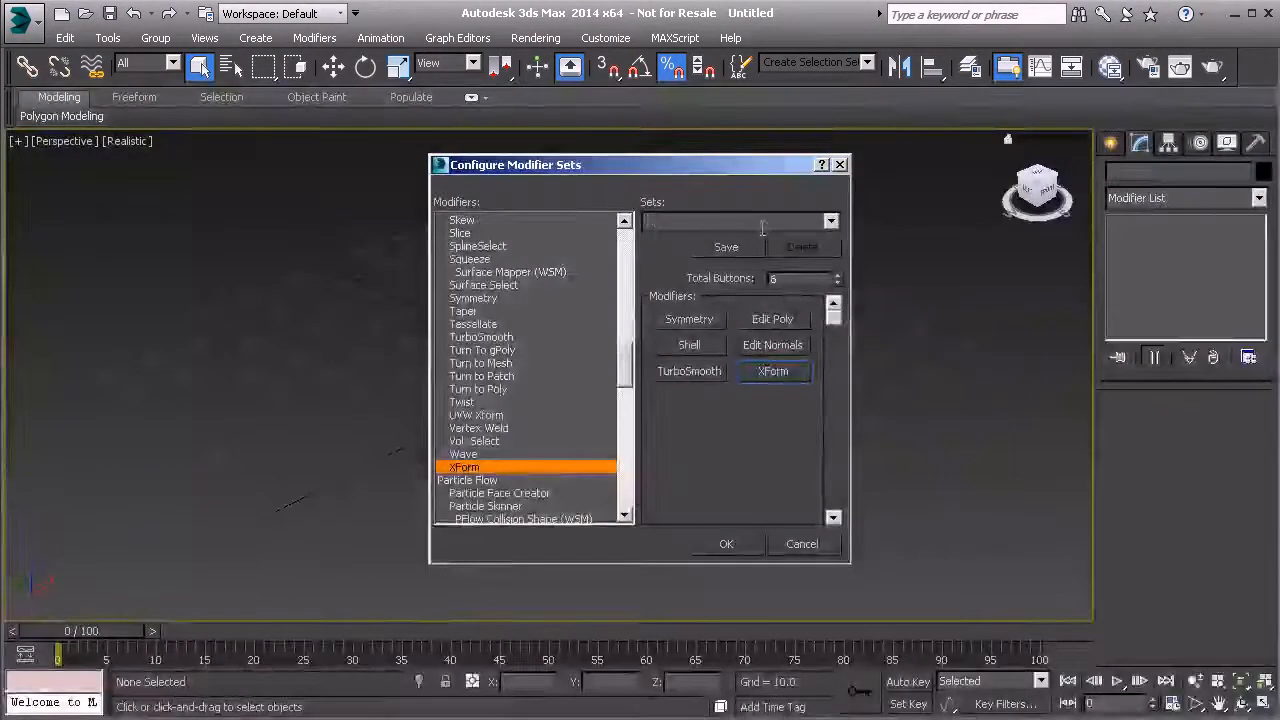
text( Poly Modeling Set)
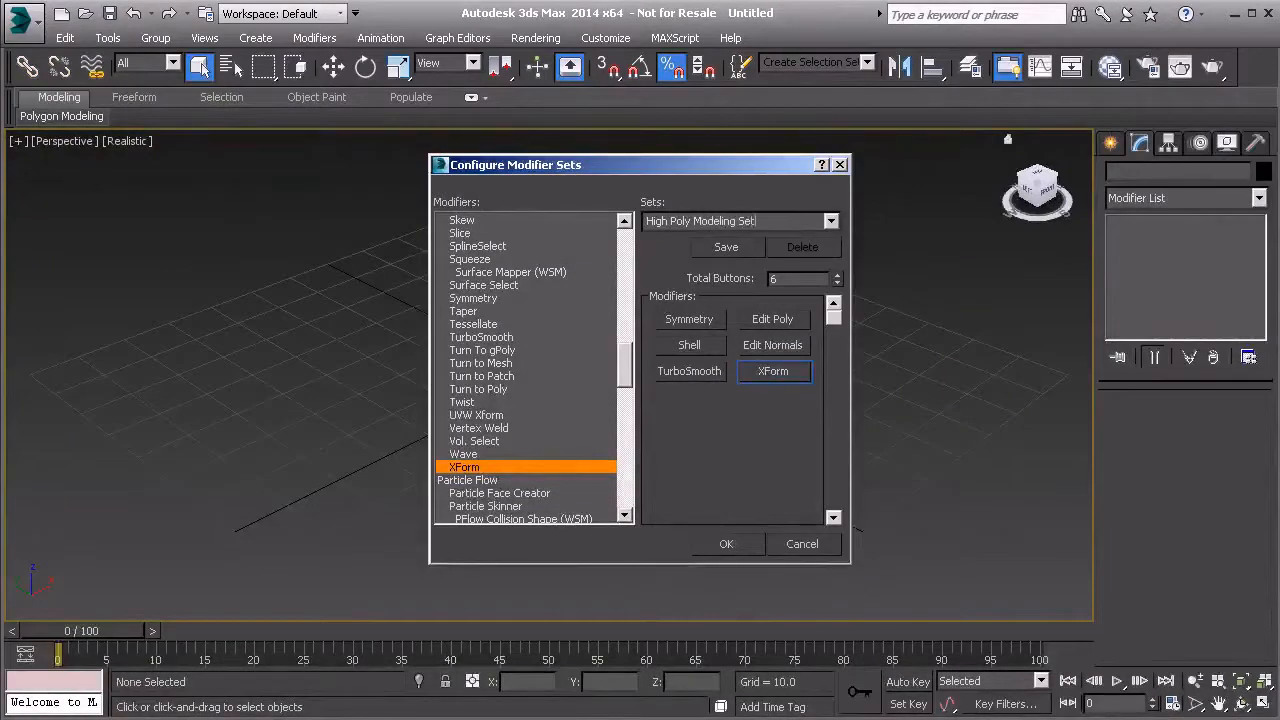
click(725, 247)
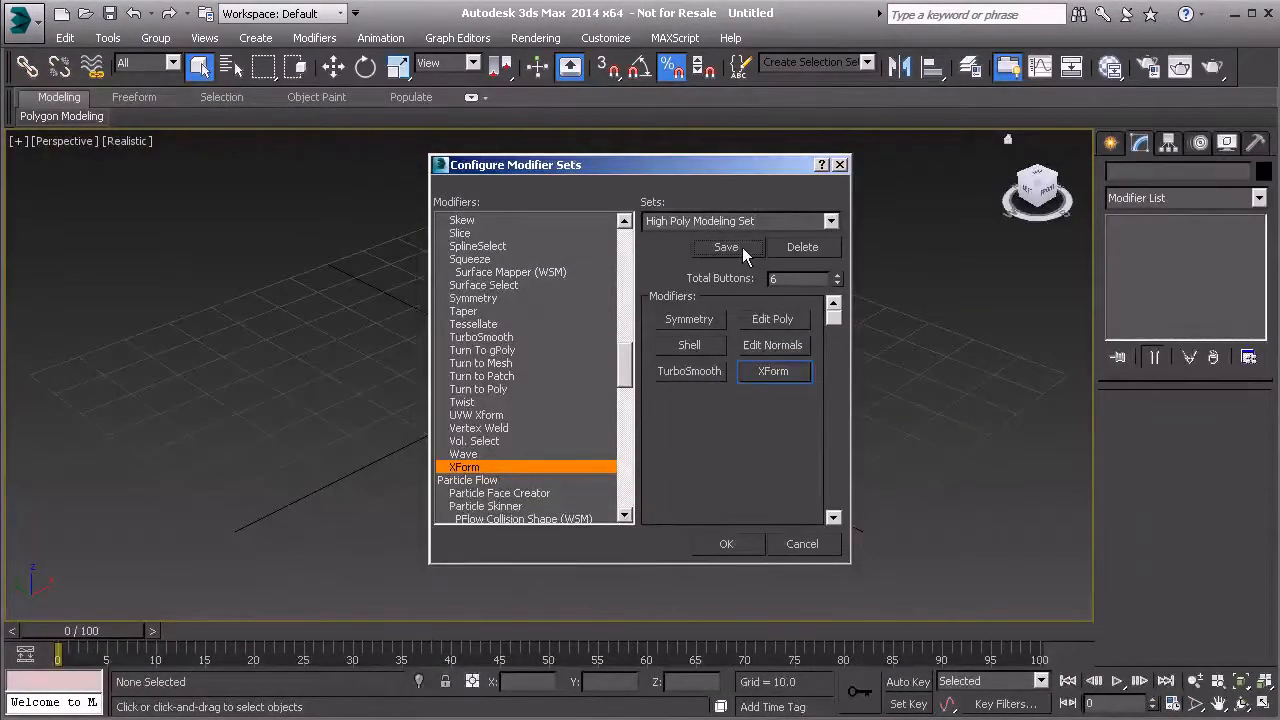
click(724, 543)
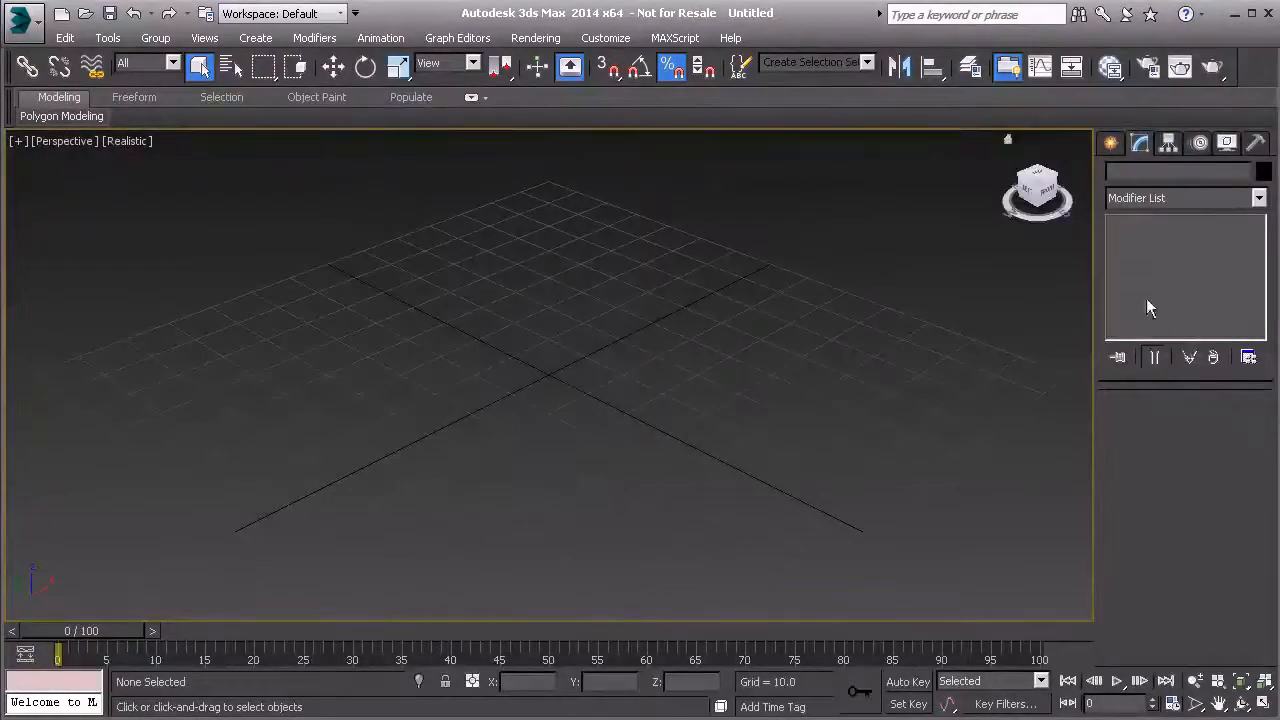
- Show the modifier set's buttons above the modifier stack
click(1248, 359)
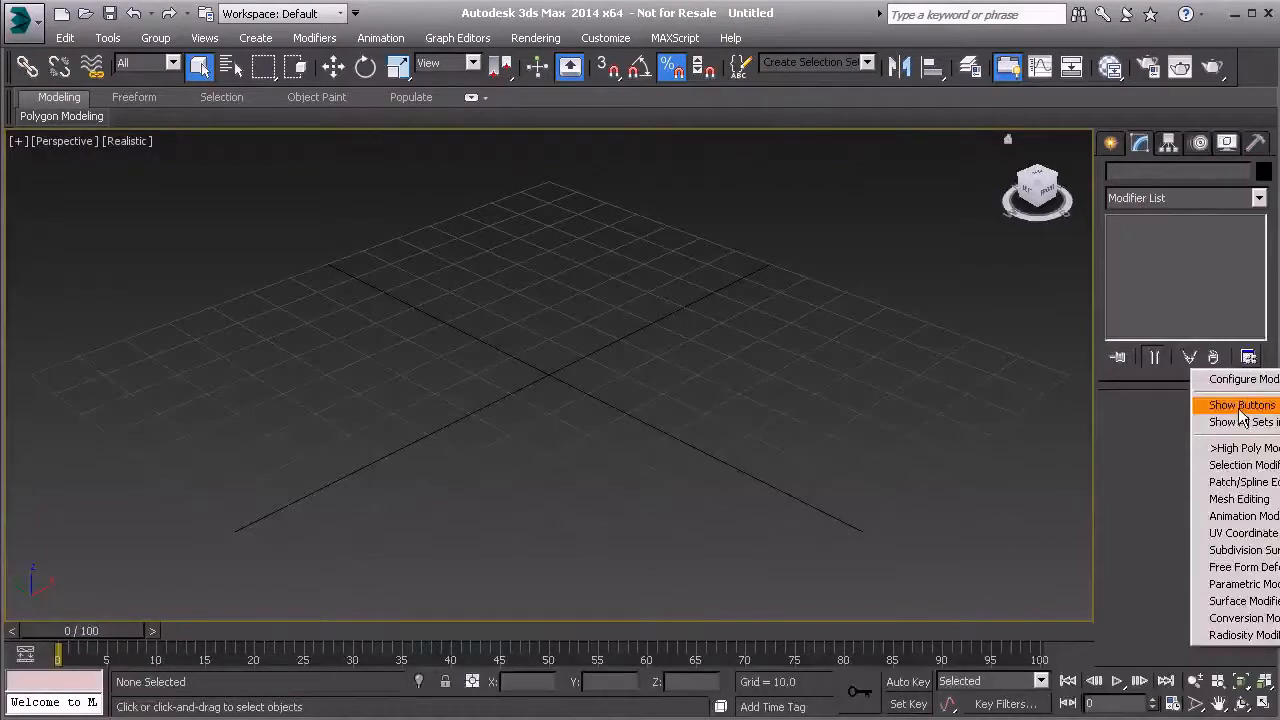
click(1241, 406)
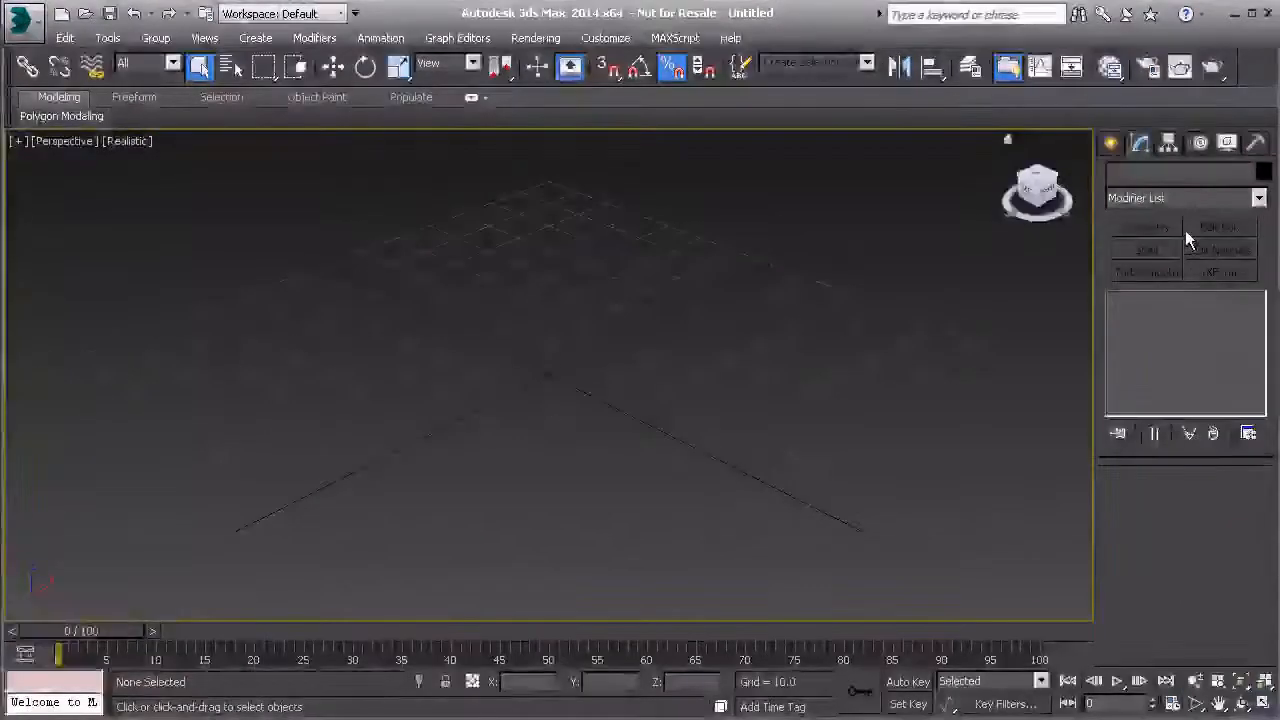
- Switch the displayed modifier buttons to the Animation Modifiers set and back to the High Poly Modeling Set
click(1248, 433)
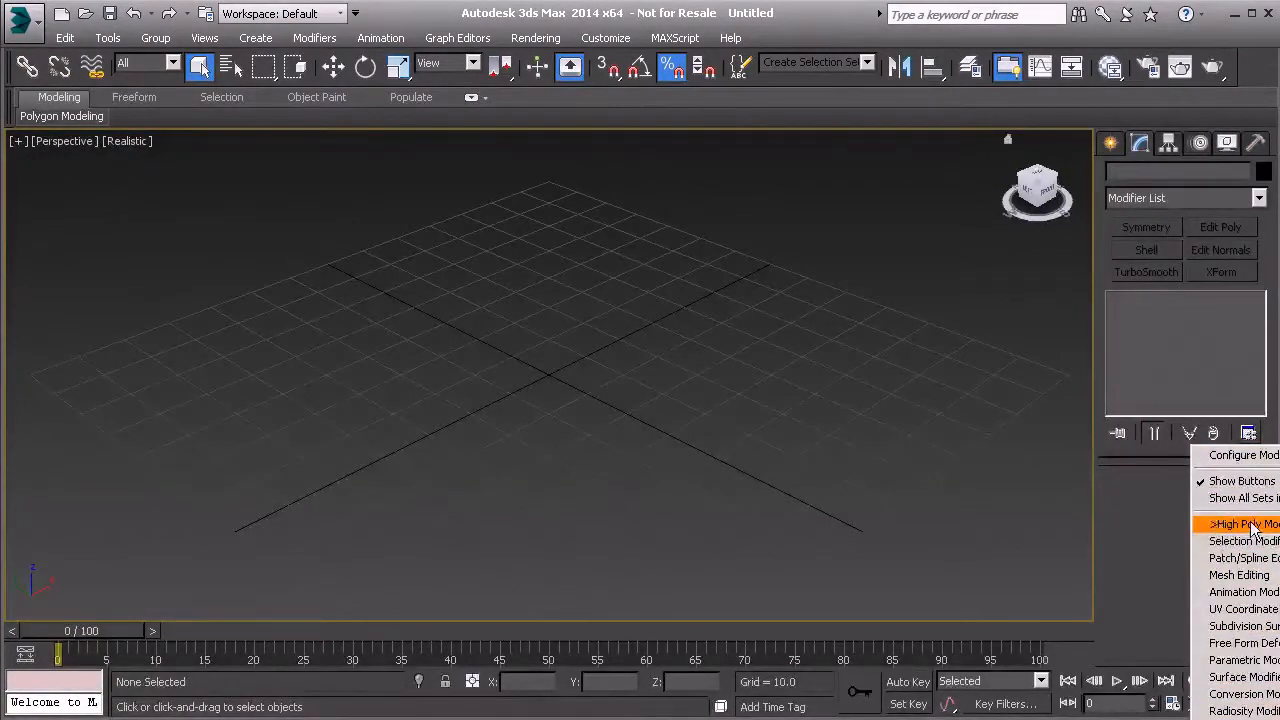
click(1243, 592)
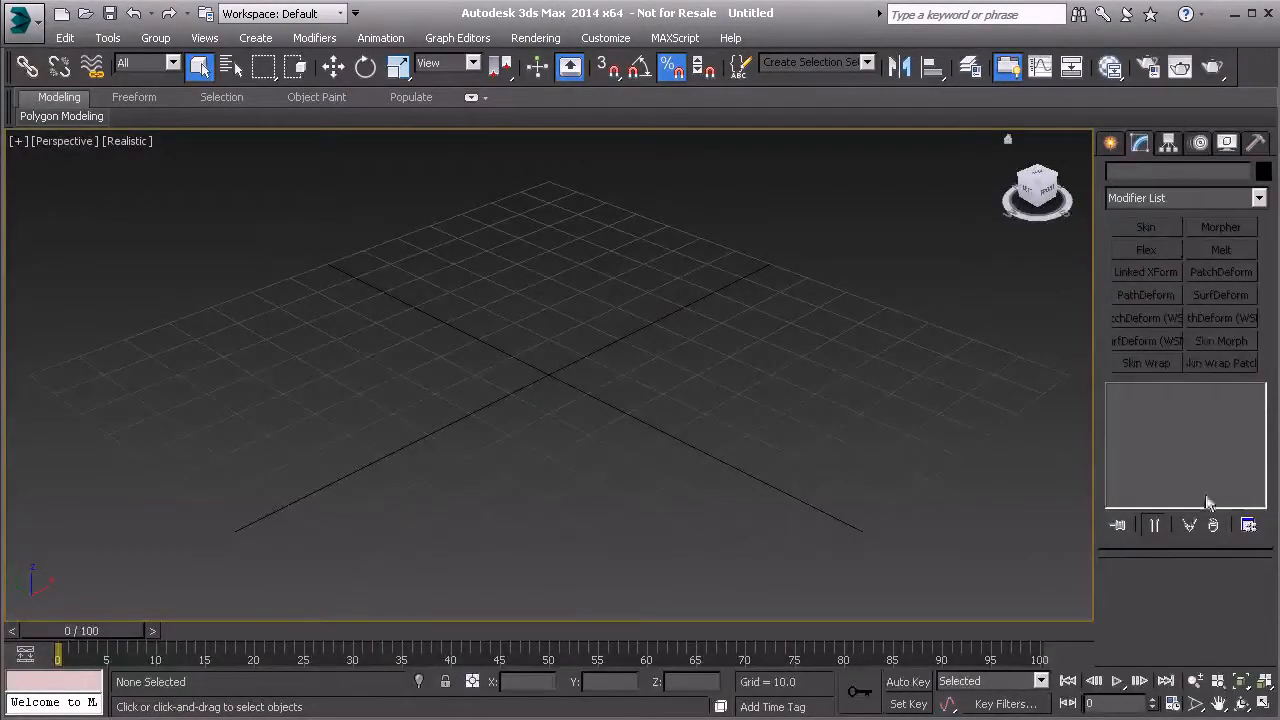
click(1248, 526)
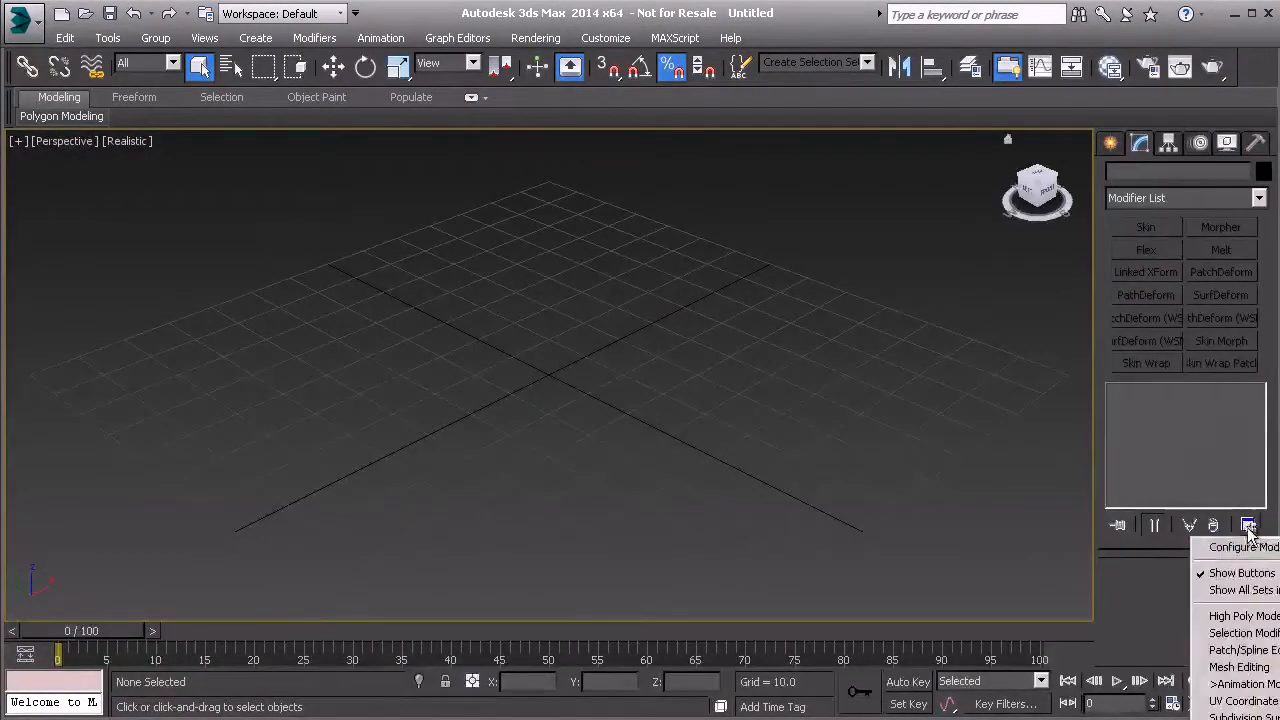
click(1240, 616)
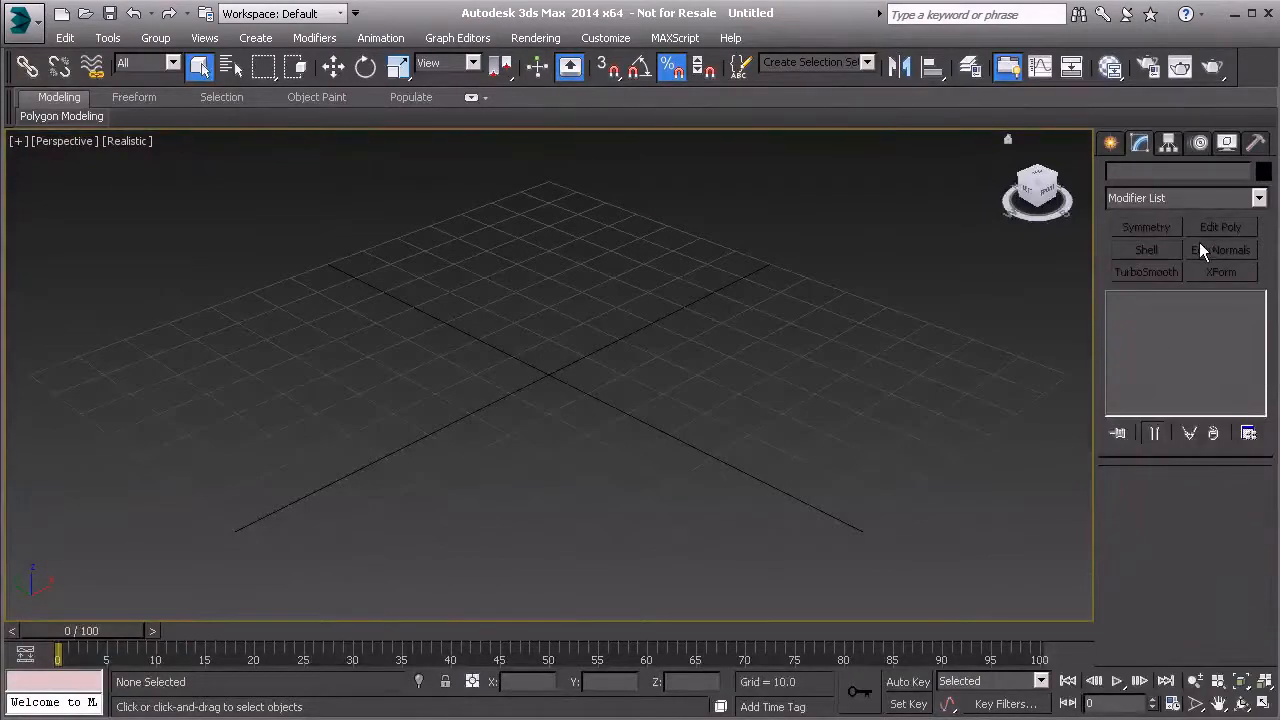
- Reopen the modifier set configuration, save the High Poly Modeling Set again and accept the configuration
click(1248, 436)
click(1240, 455)
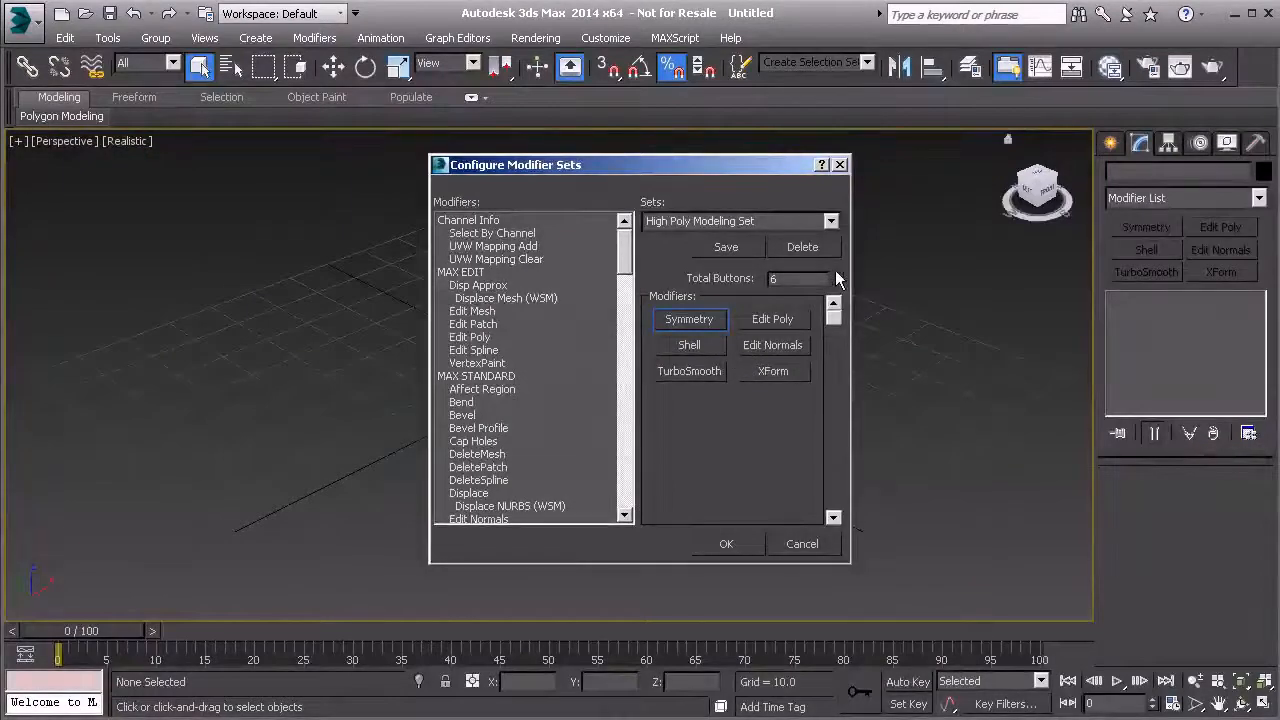
click(726, 248)
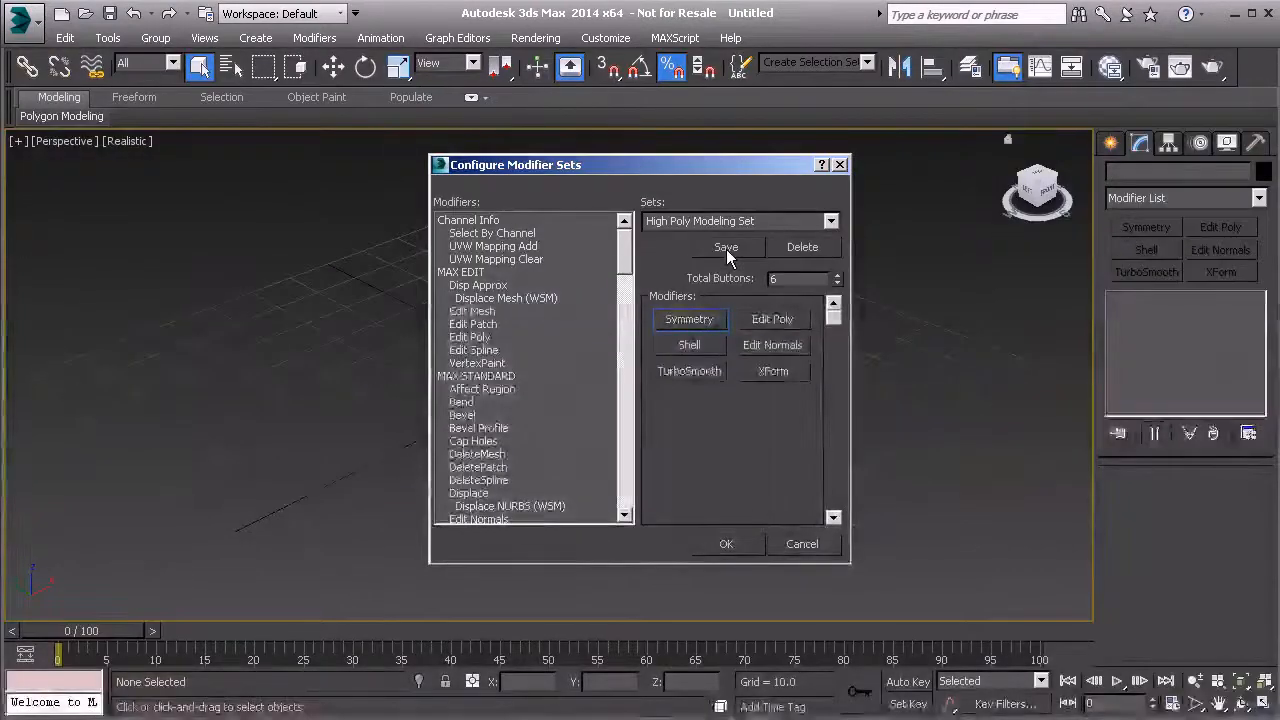
click(724, 544)
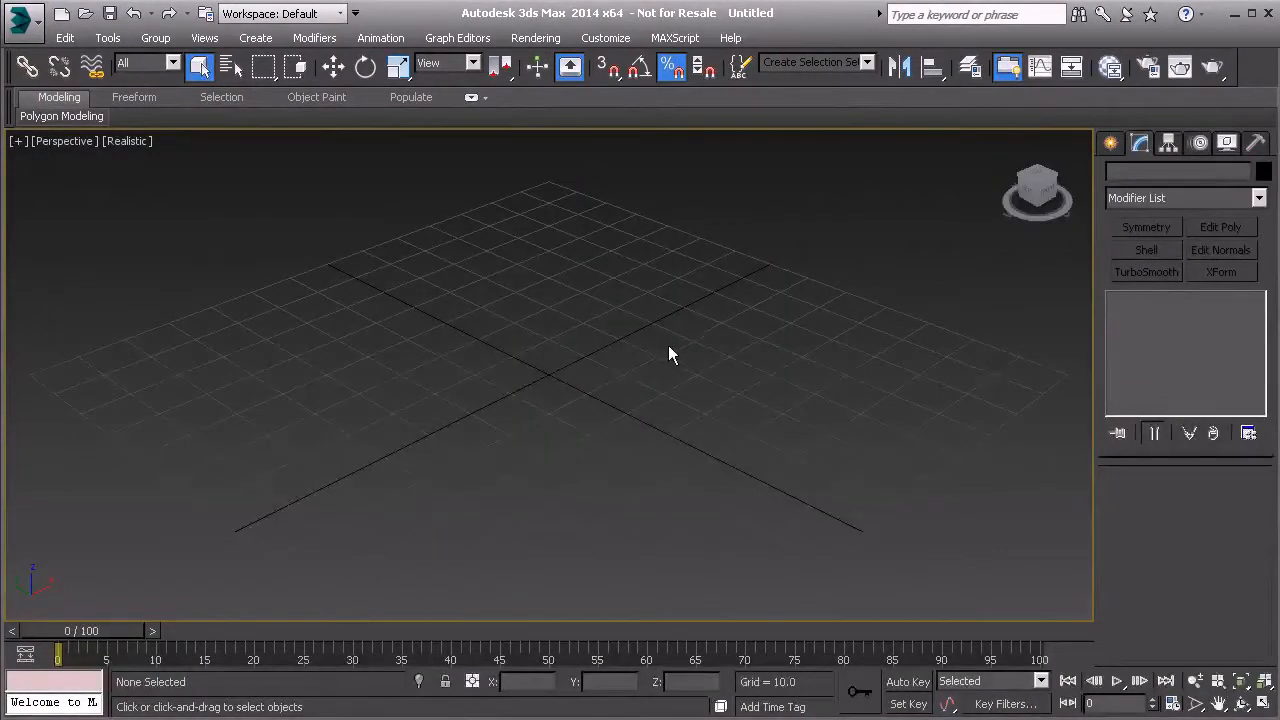